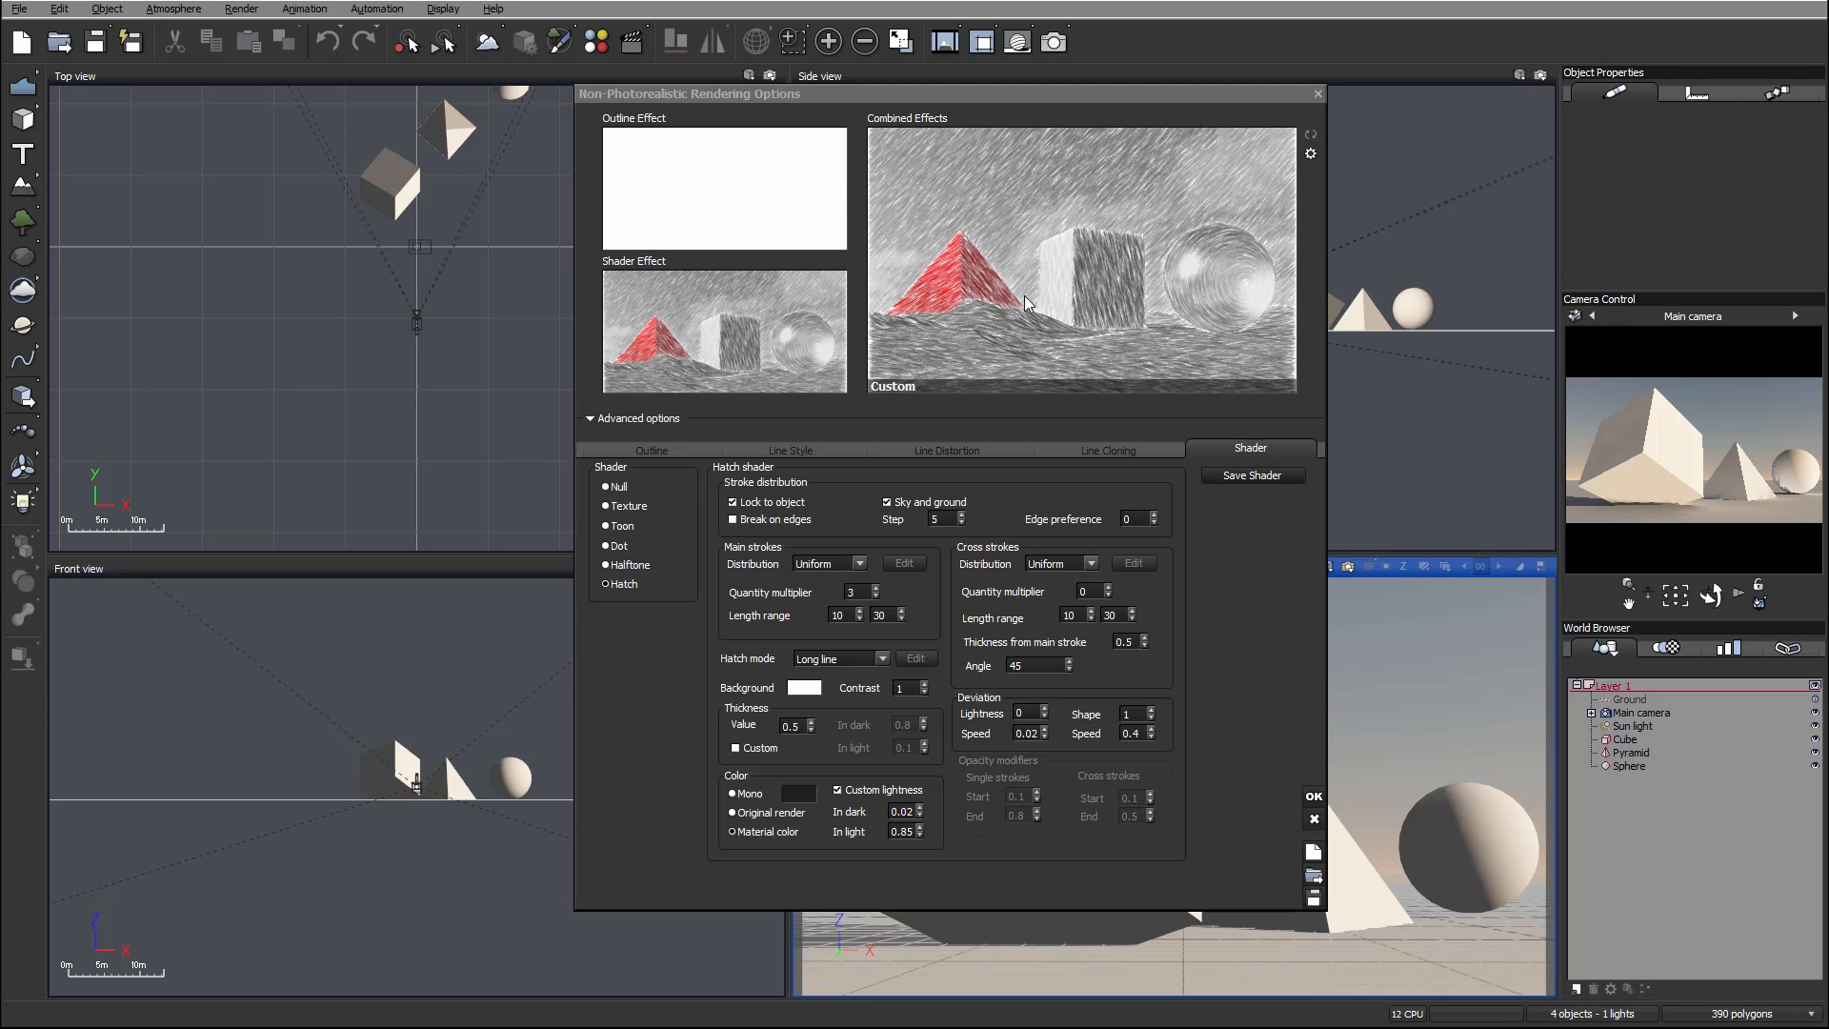
# Turn off Lock to object for the hatch strokes and set the outline opacity for all edges to 10
pyautogui.click(732, 502)
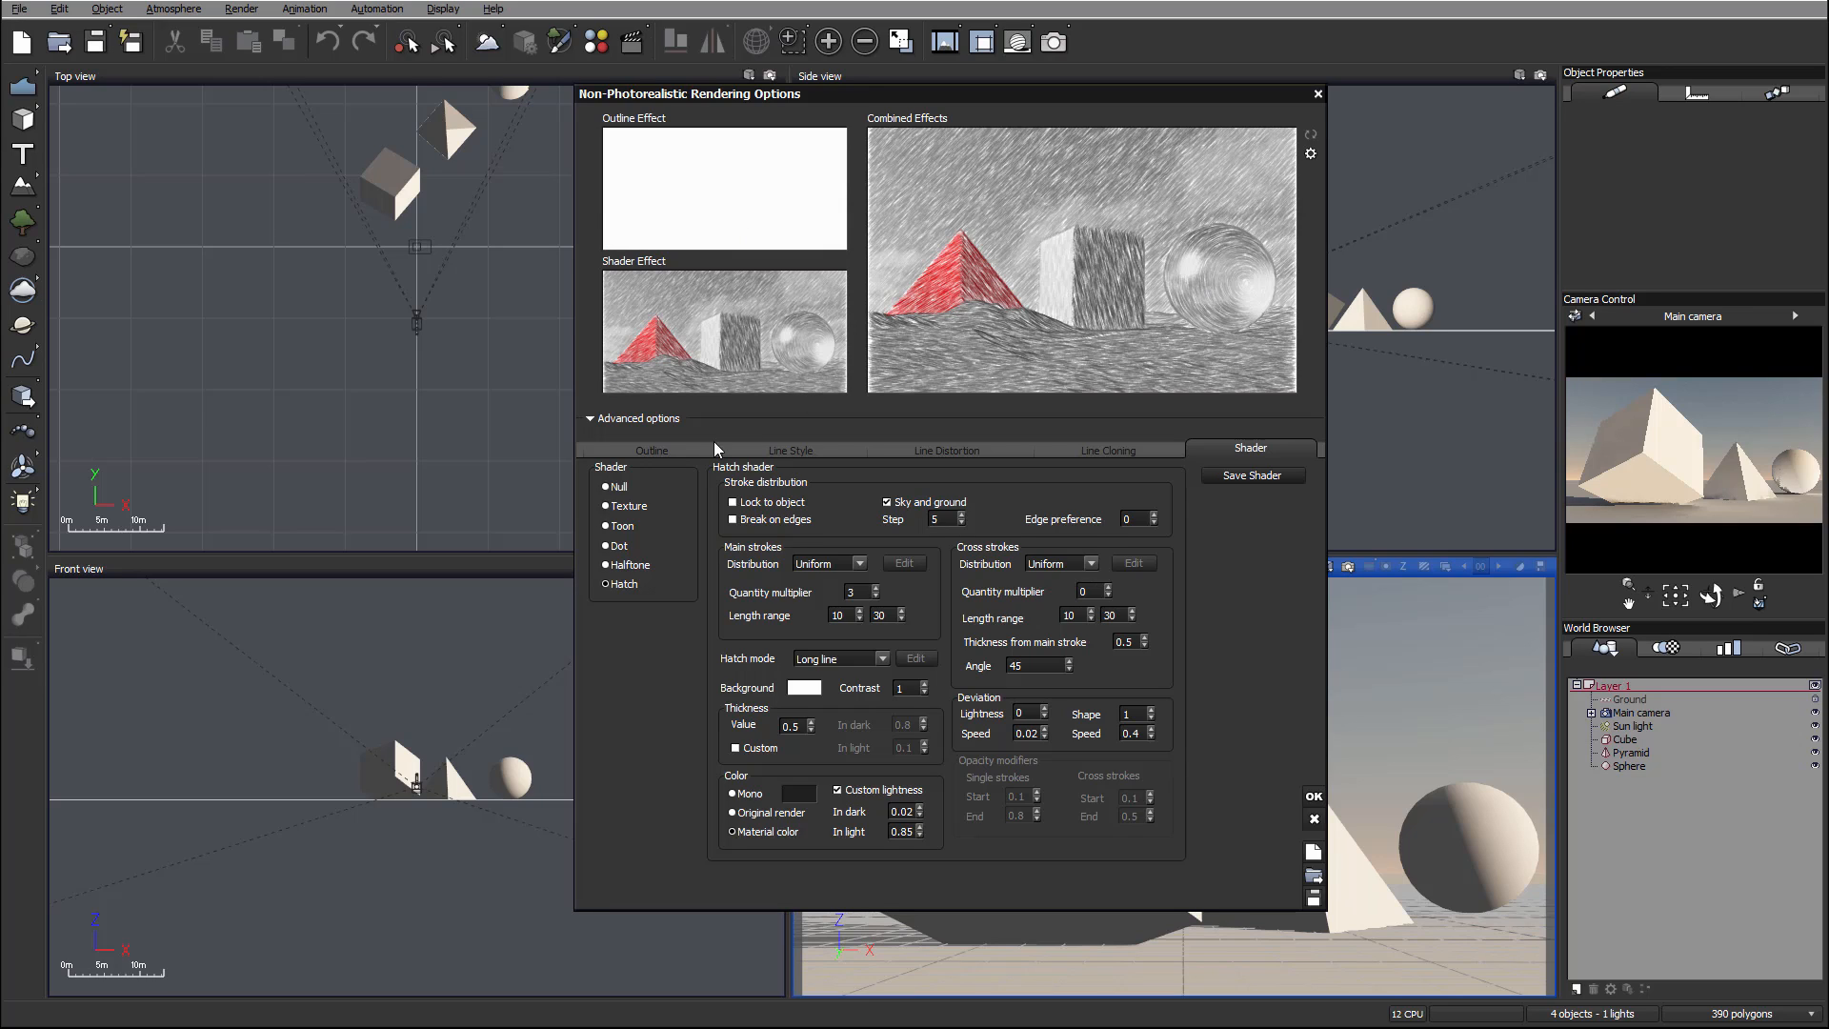
pyautogui.click(672, 446)
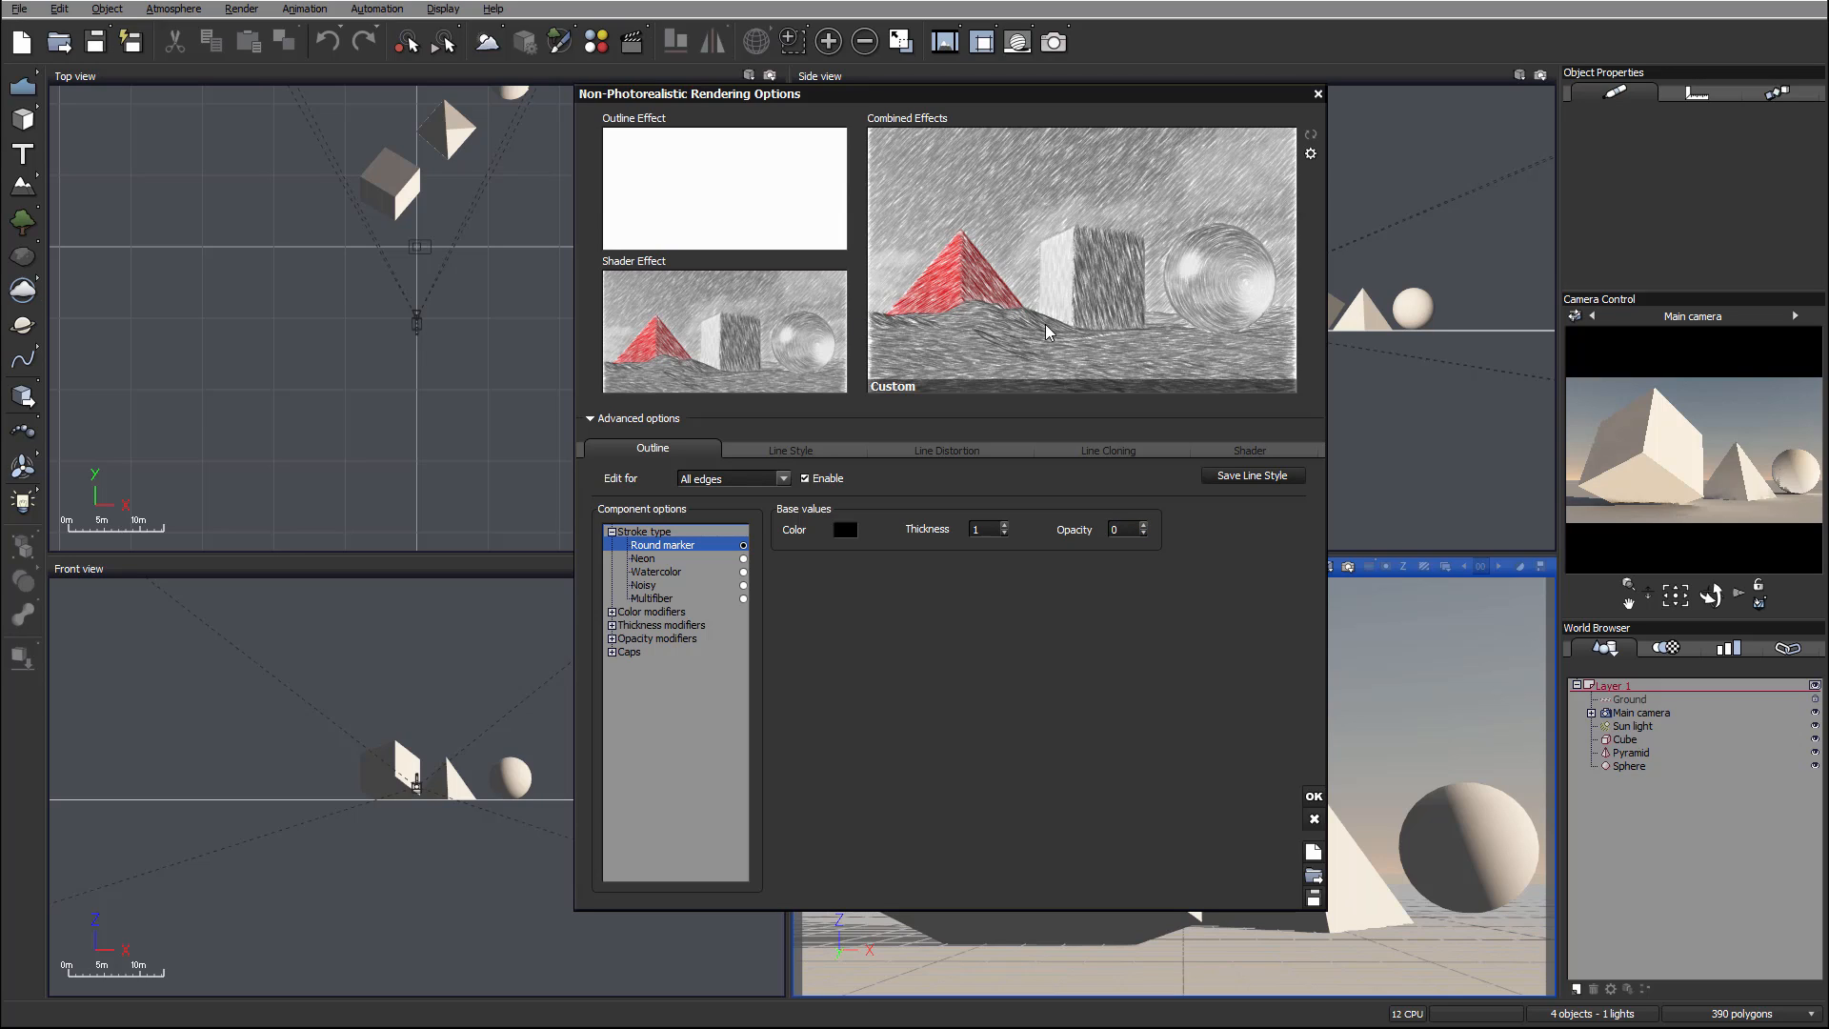
pyautogui.click(1123, 529)
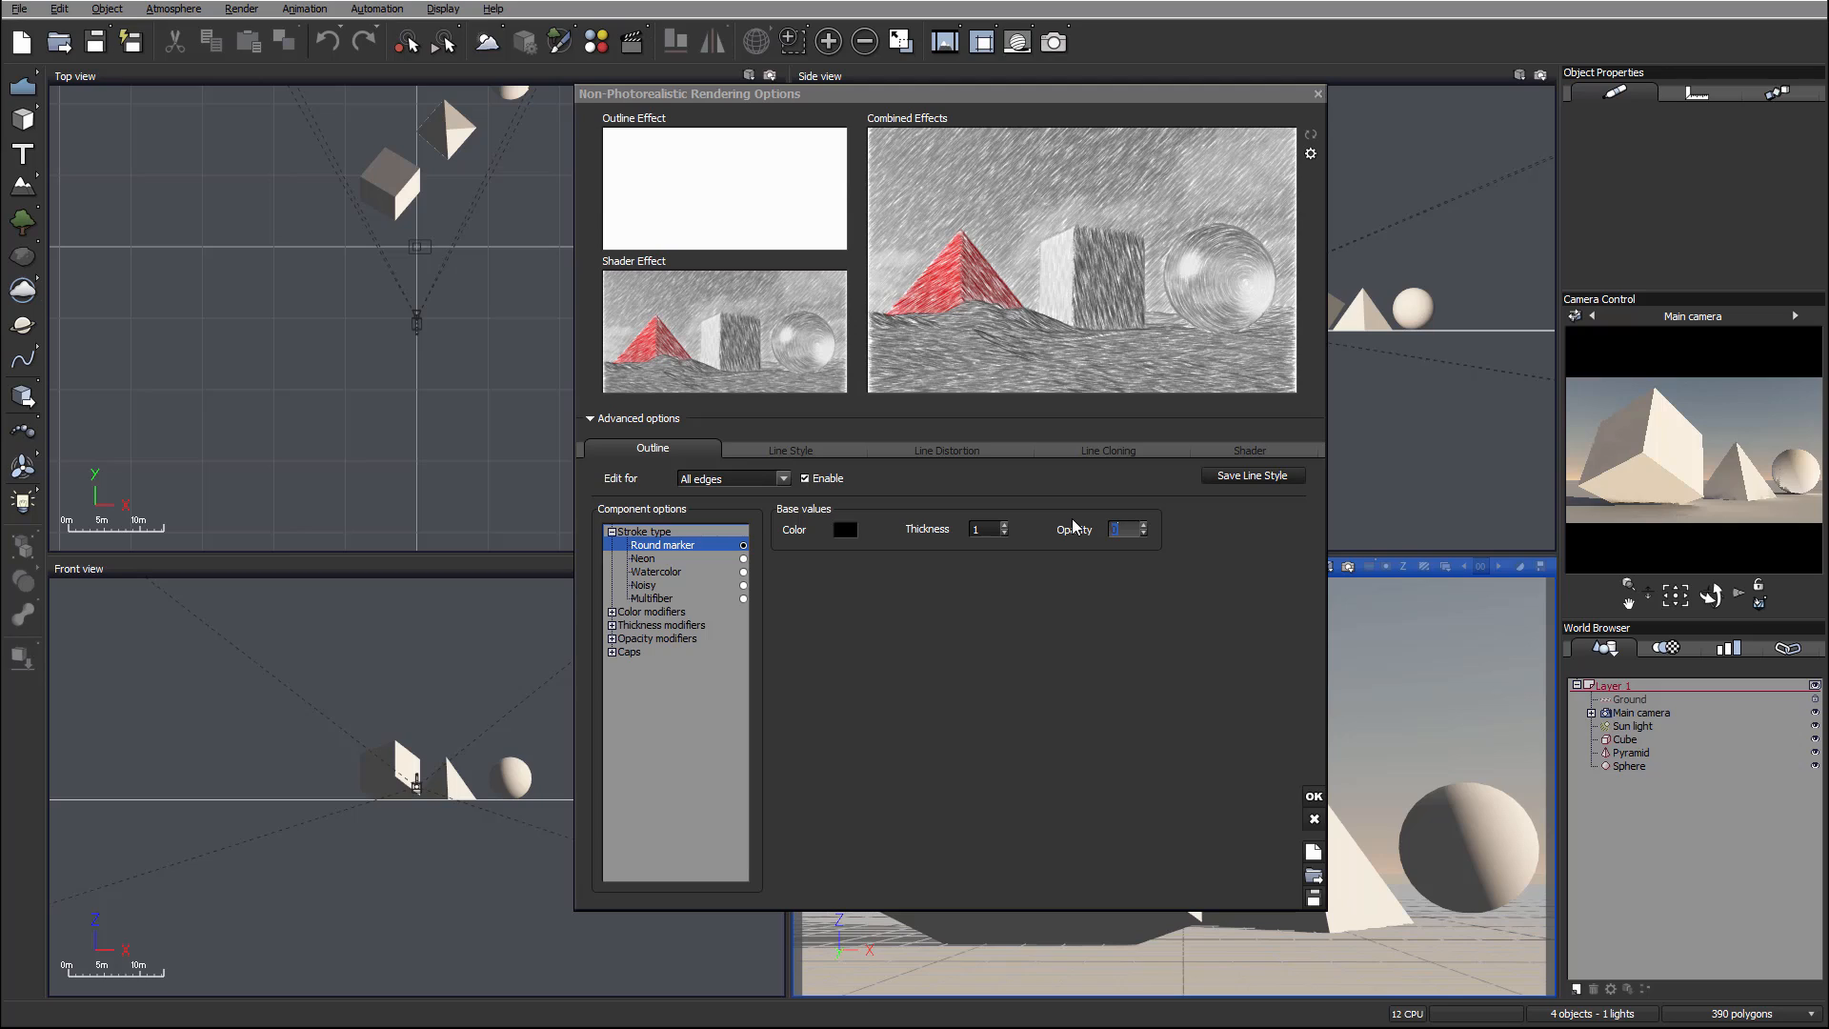
pyautogui.write('10')
pyautogui.click(1226, 573)
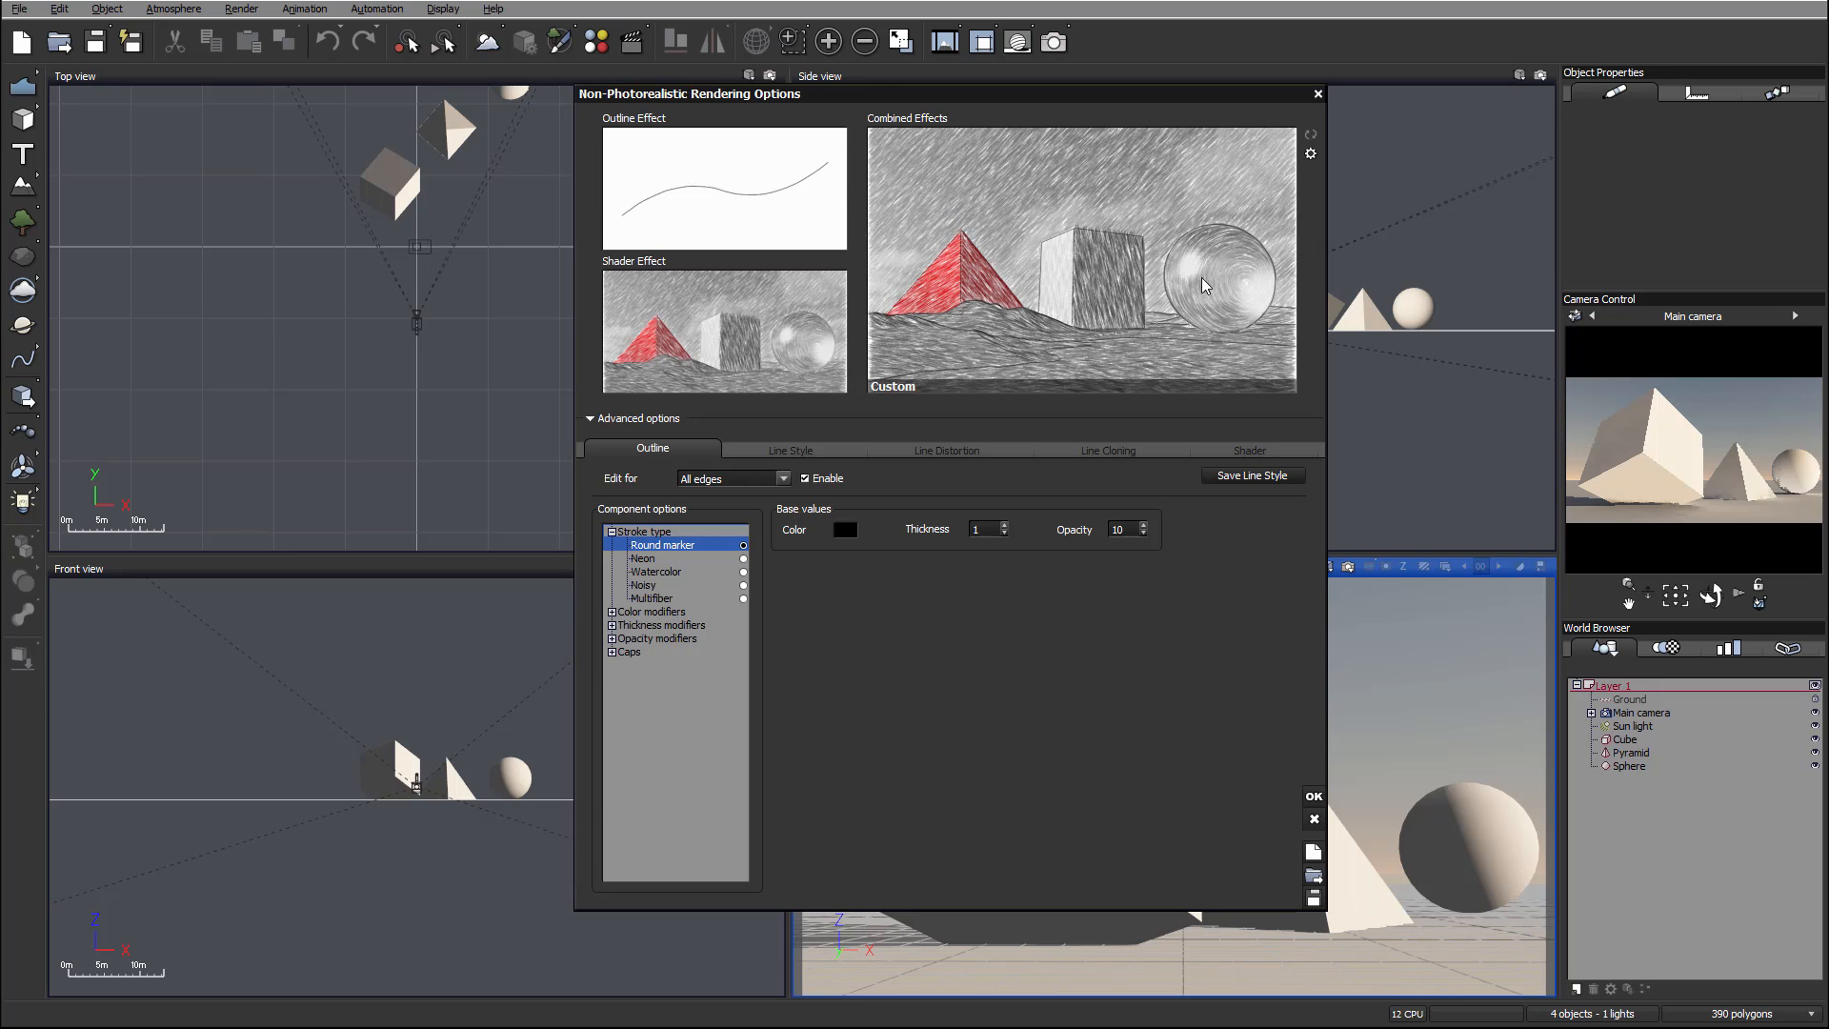
# Set the outline opacity for all edges to 0 and re-enable Lock to object in the hatch shader
pyautogui.click(1129, 533)
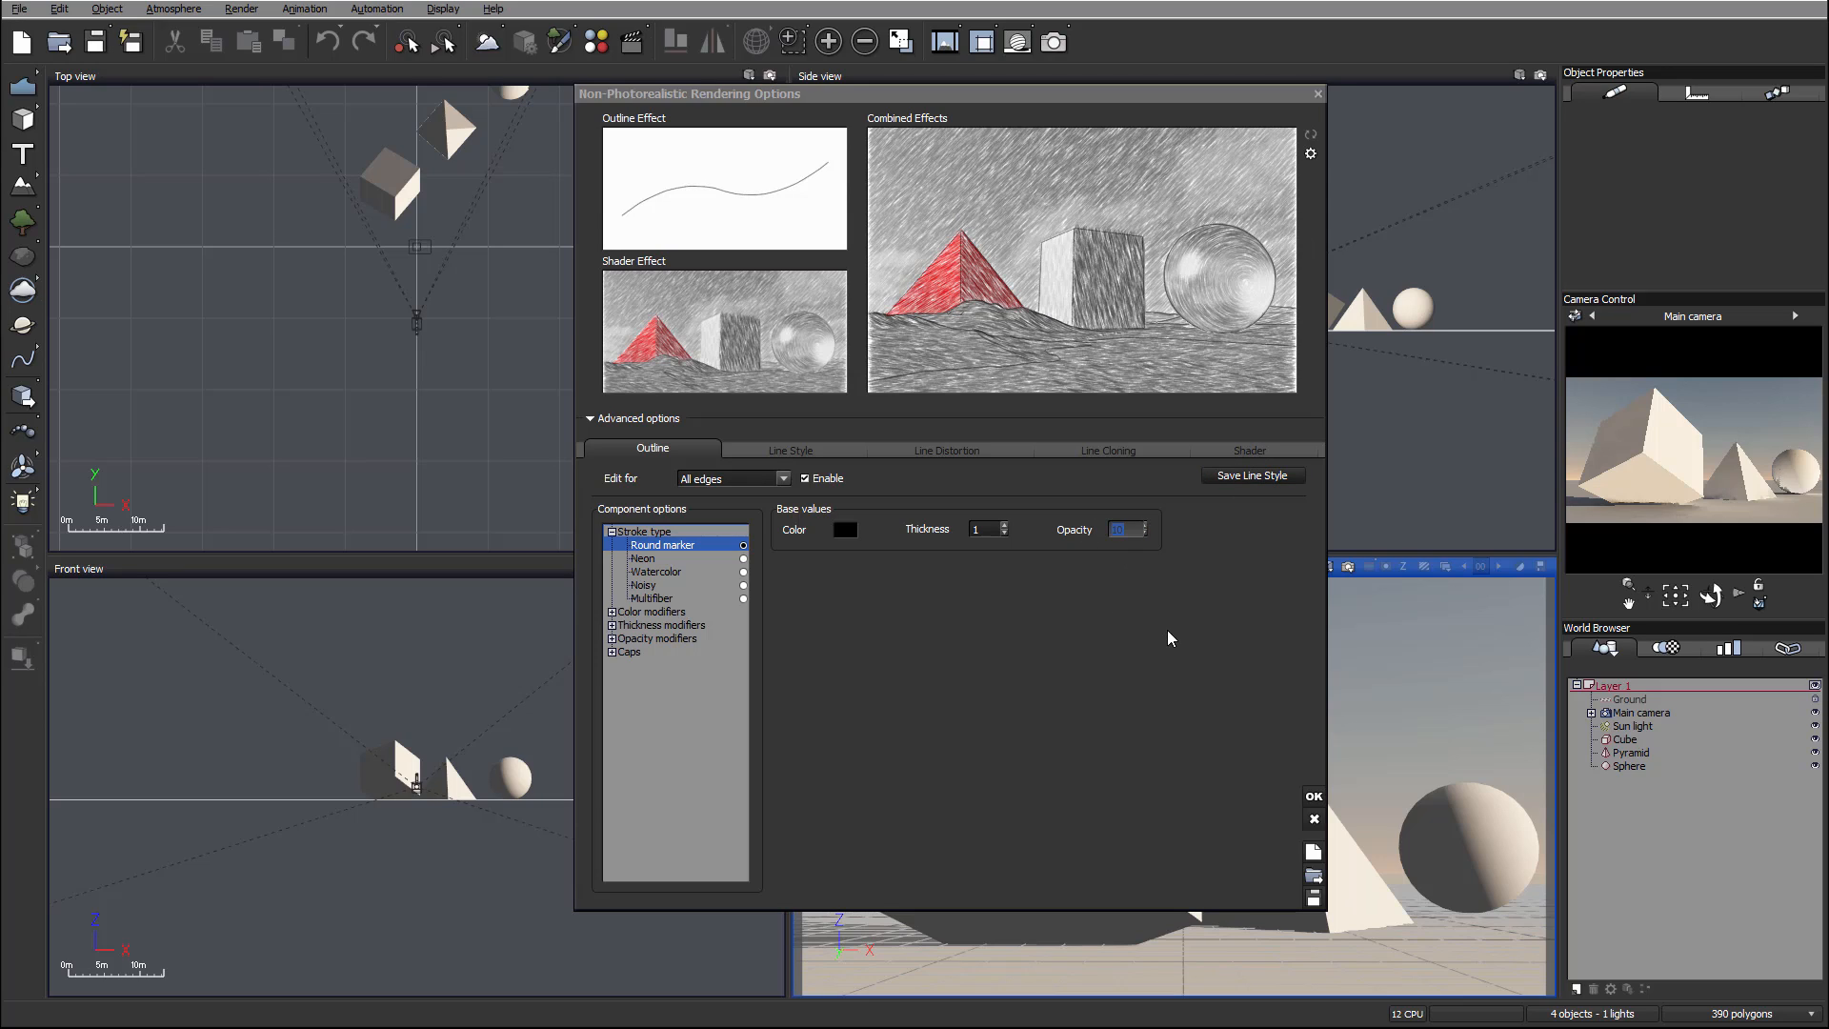
pyautogui.write('0')
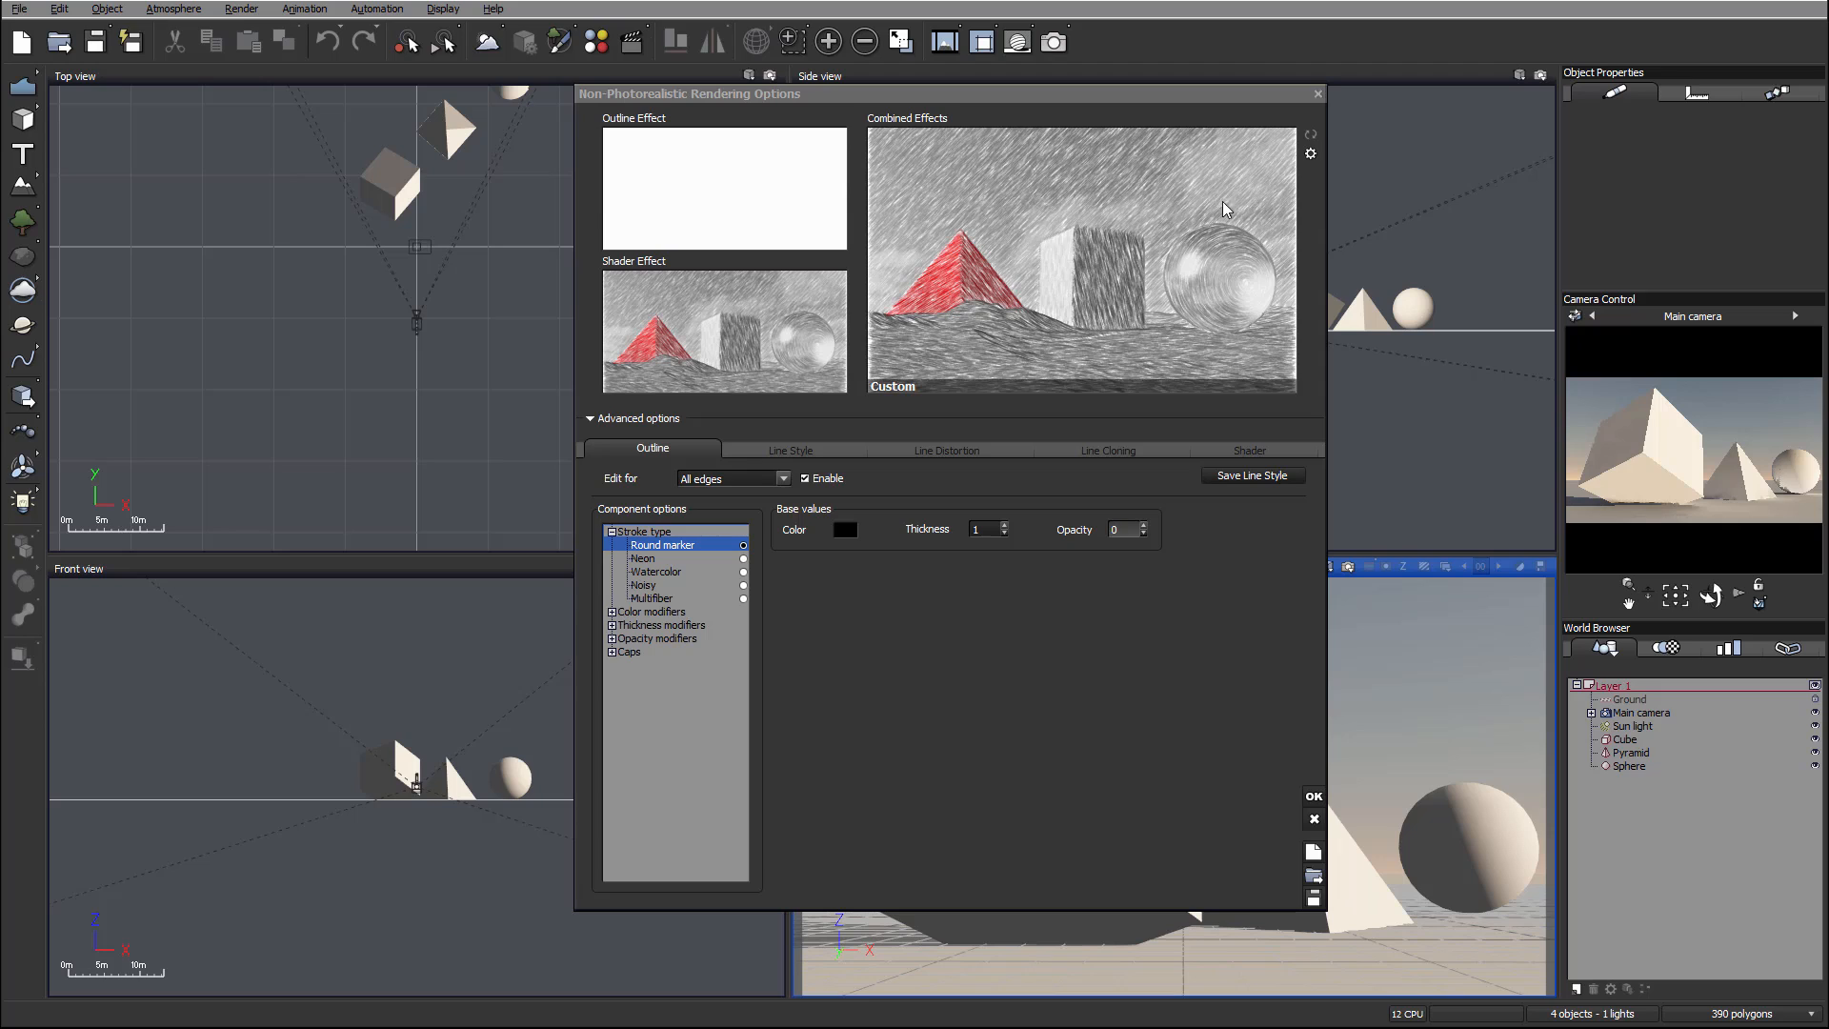
pyautogui.click(1247, 450)
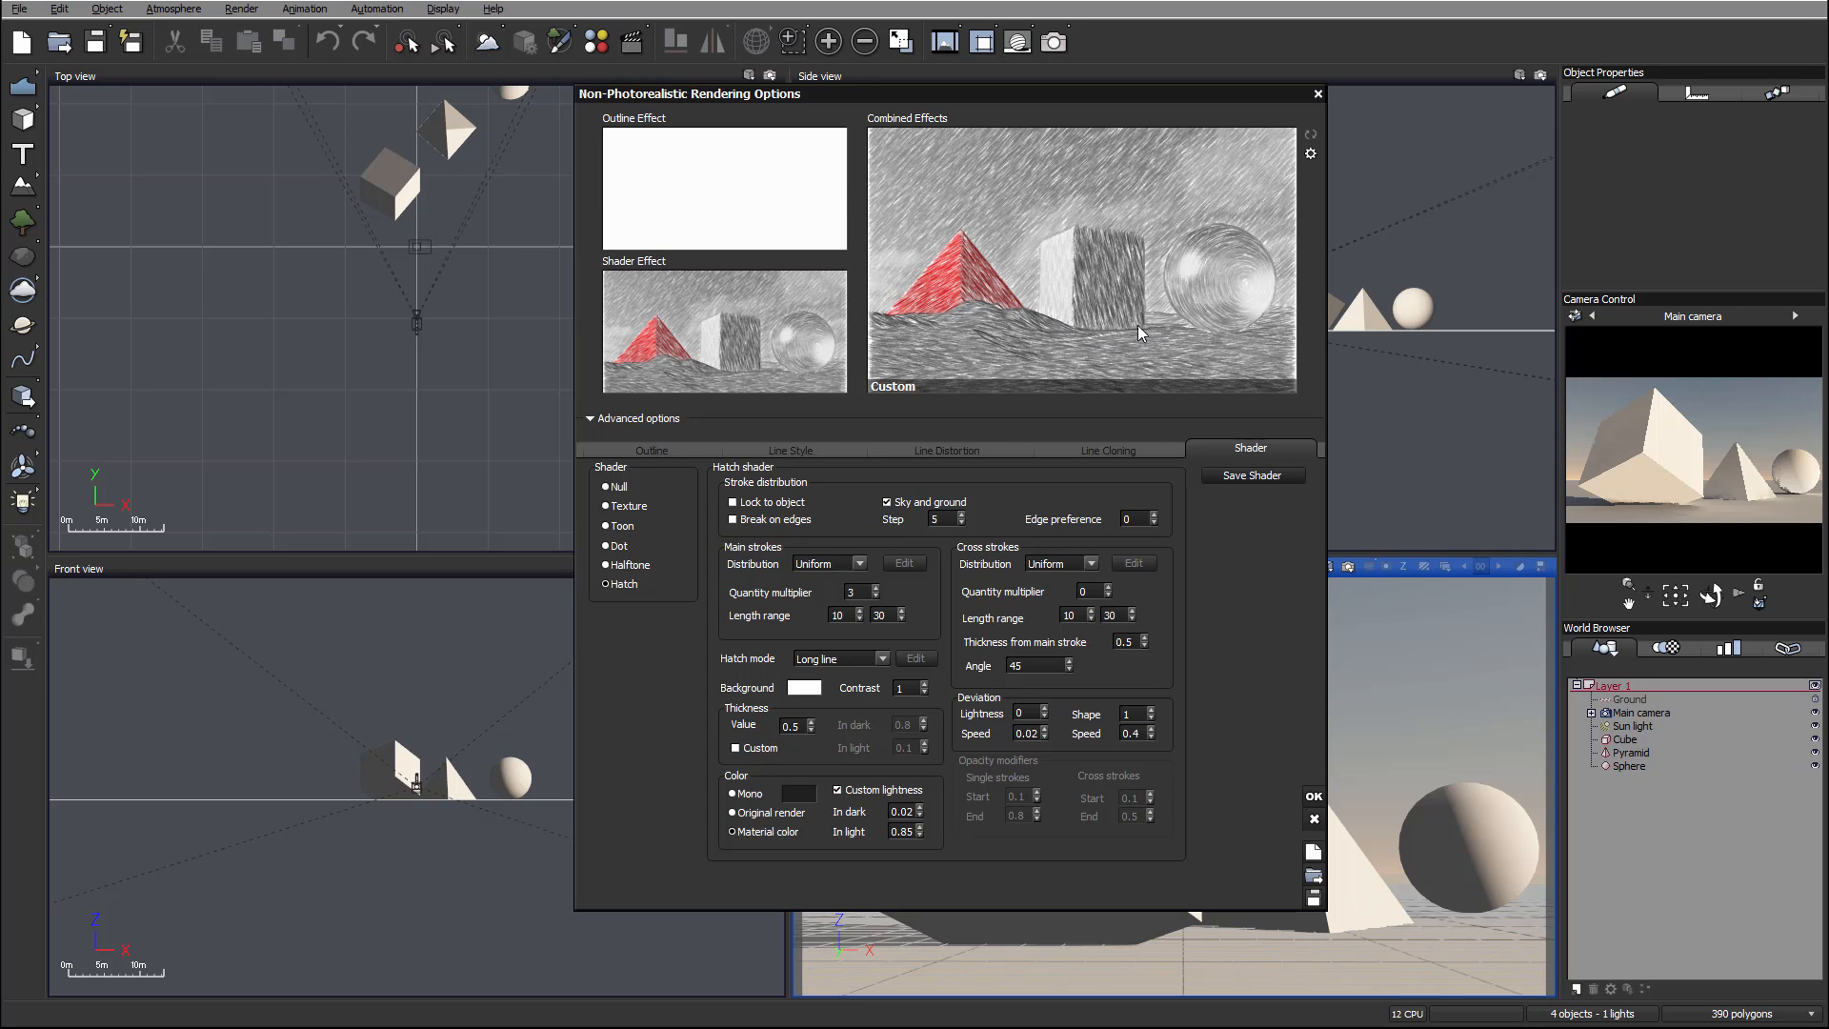
pyautogui.click(732, 501)
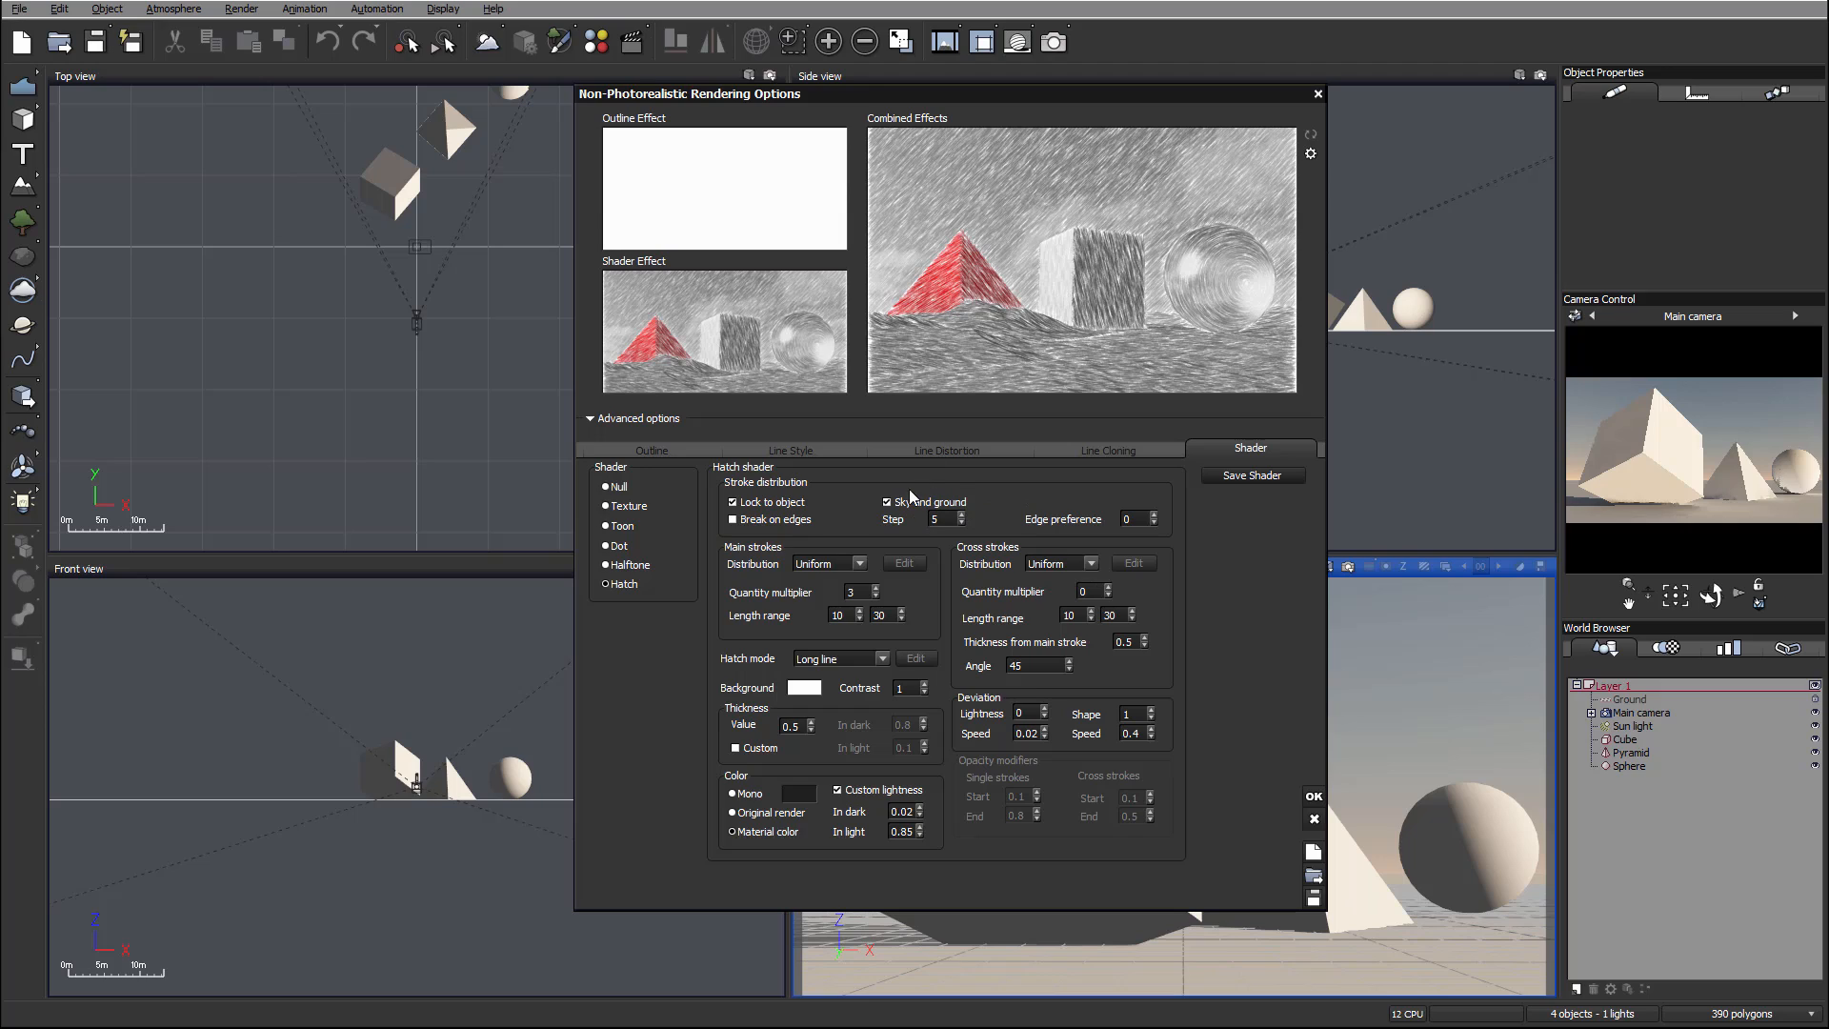
# Turn hatching of the sky and ground off and back on
pyautogui.click(887, 502)
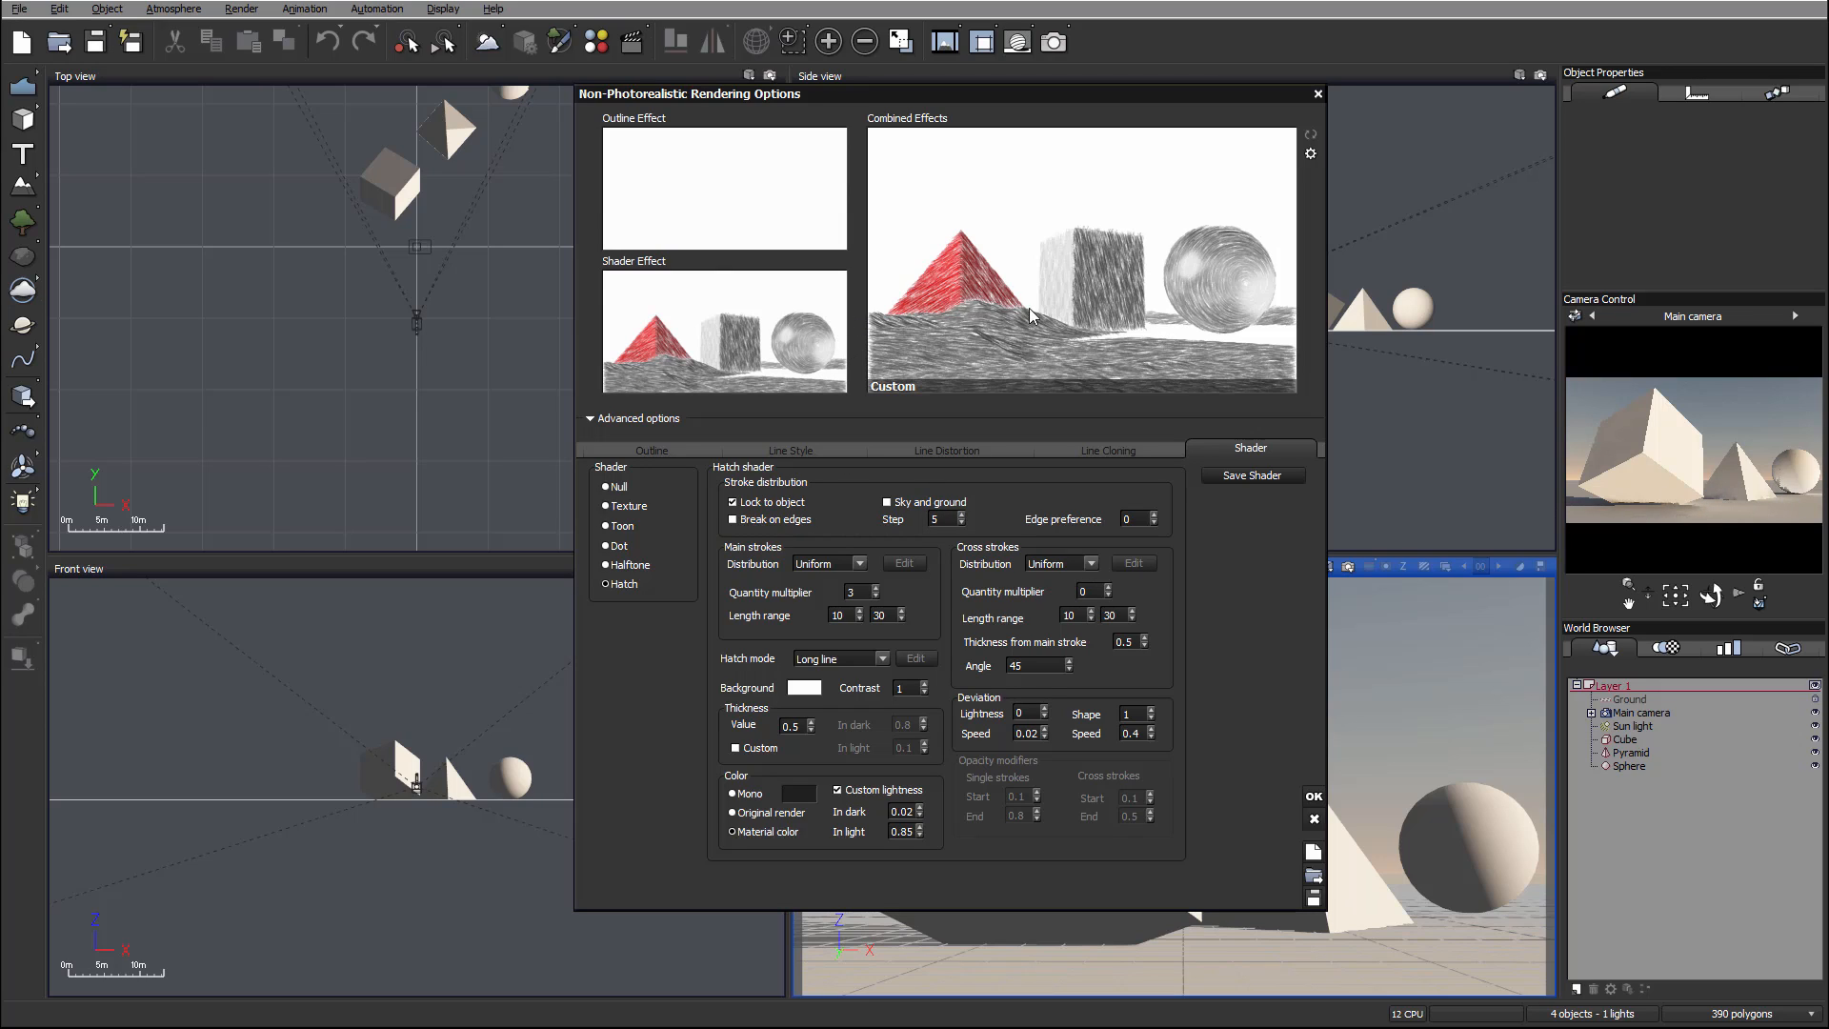
pyautogui.click(887, 503)
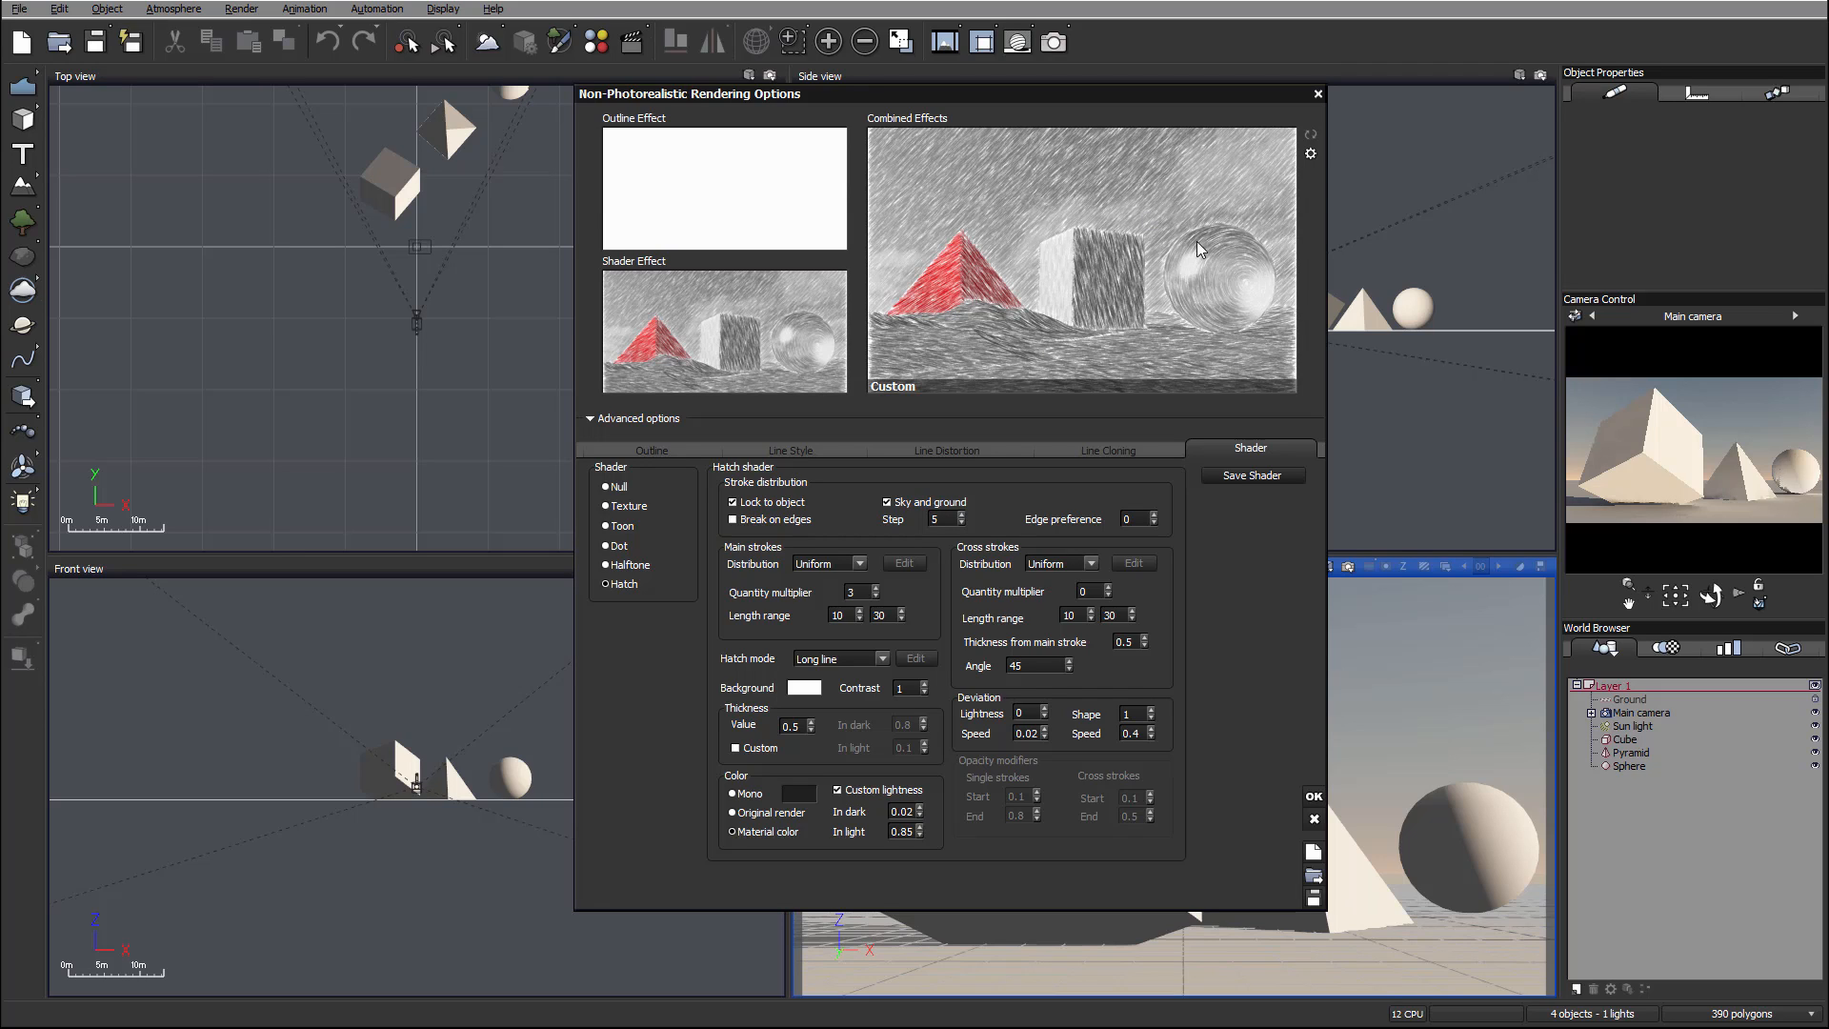
pyautogui.doubleClick(991, 295)
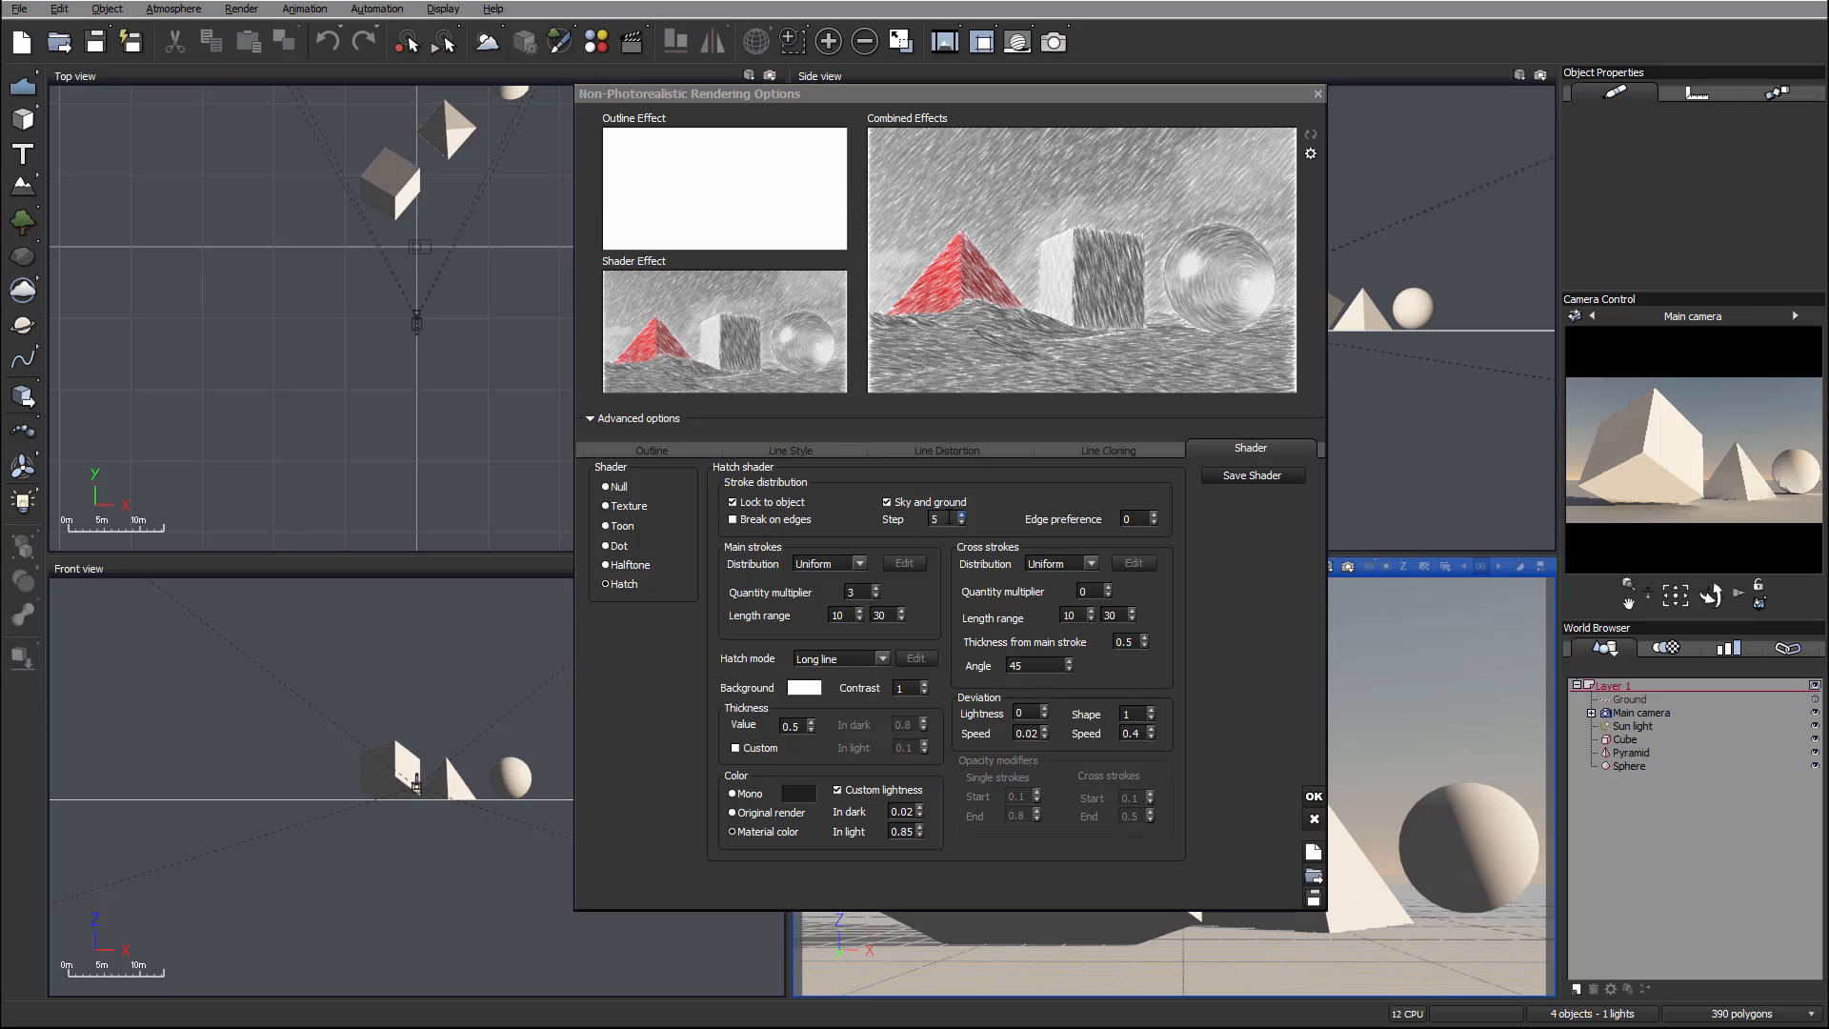
# Set the stroke distribution Step to 2 and the main strokes' quantity multiplier to 2
pyautogui.moveTo(949, 518); pyautogui.dragTo(901, 519)
pyautogui.write('2')
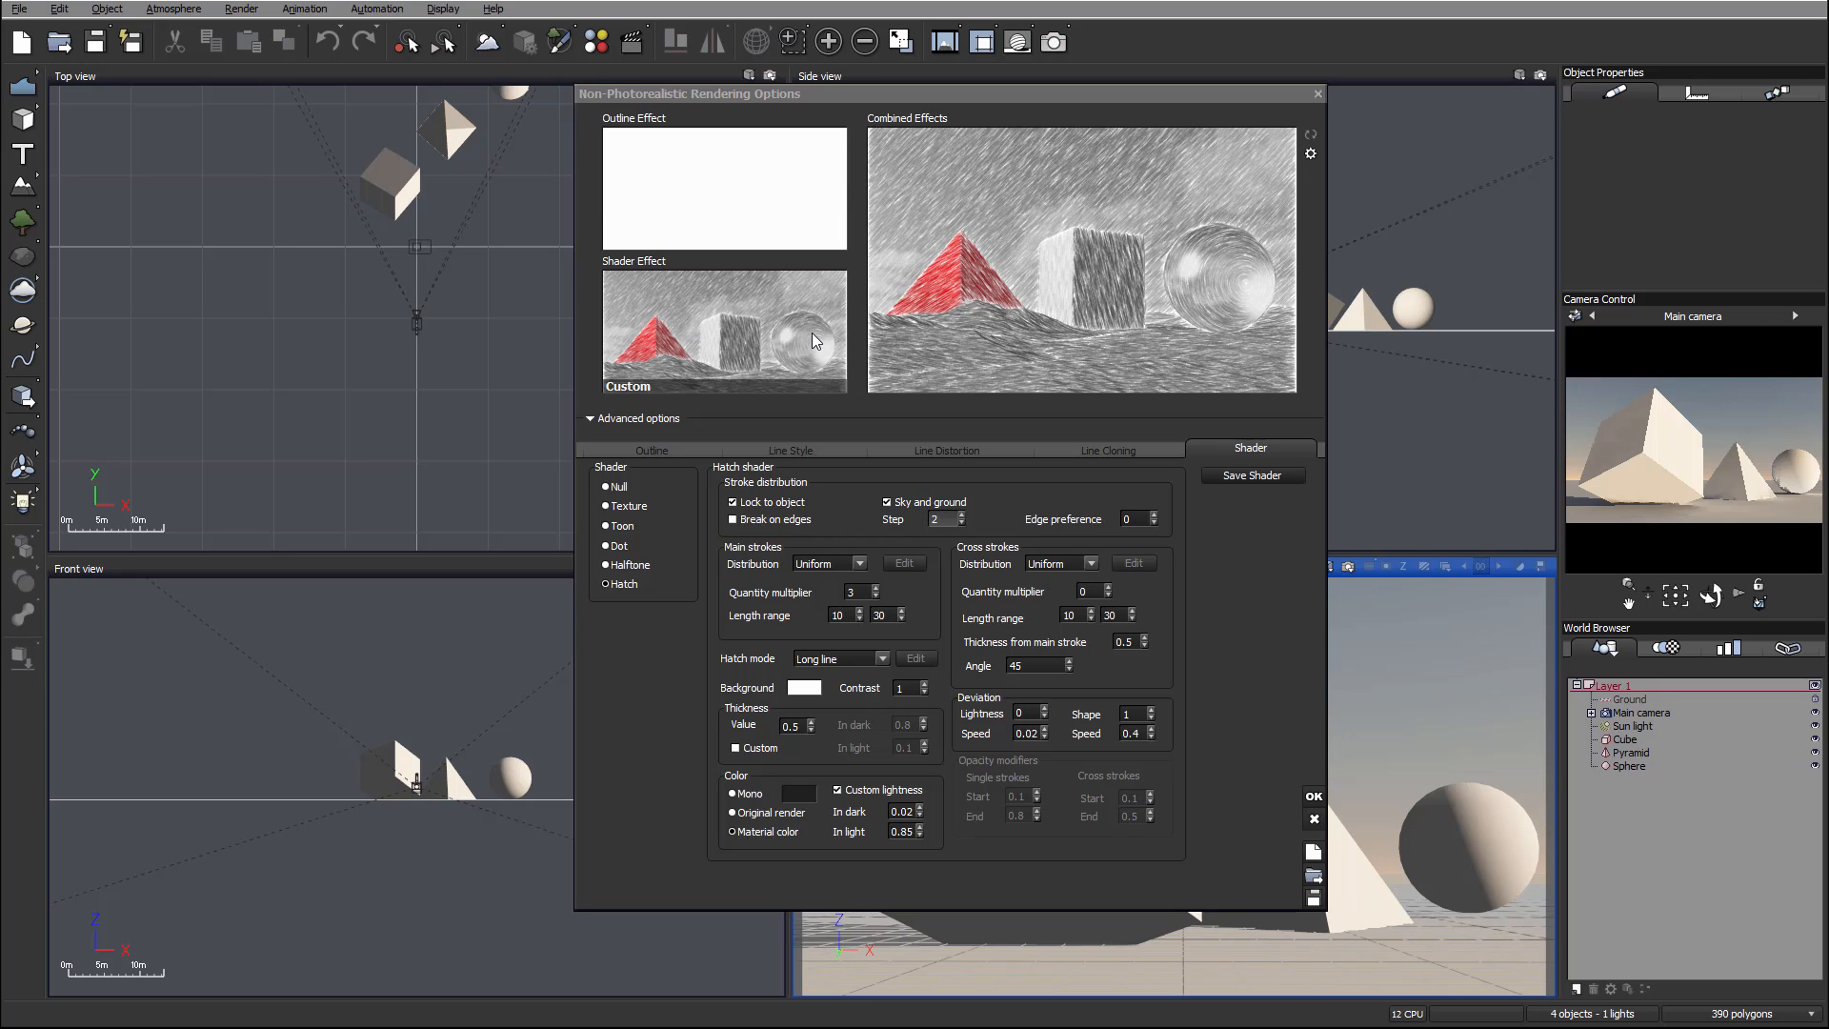
pyautogui.doubleClick(851, 591)
pyautogui.write('2')
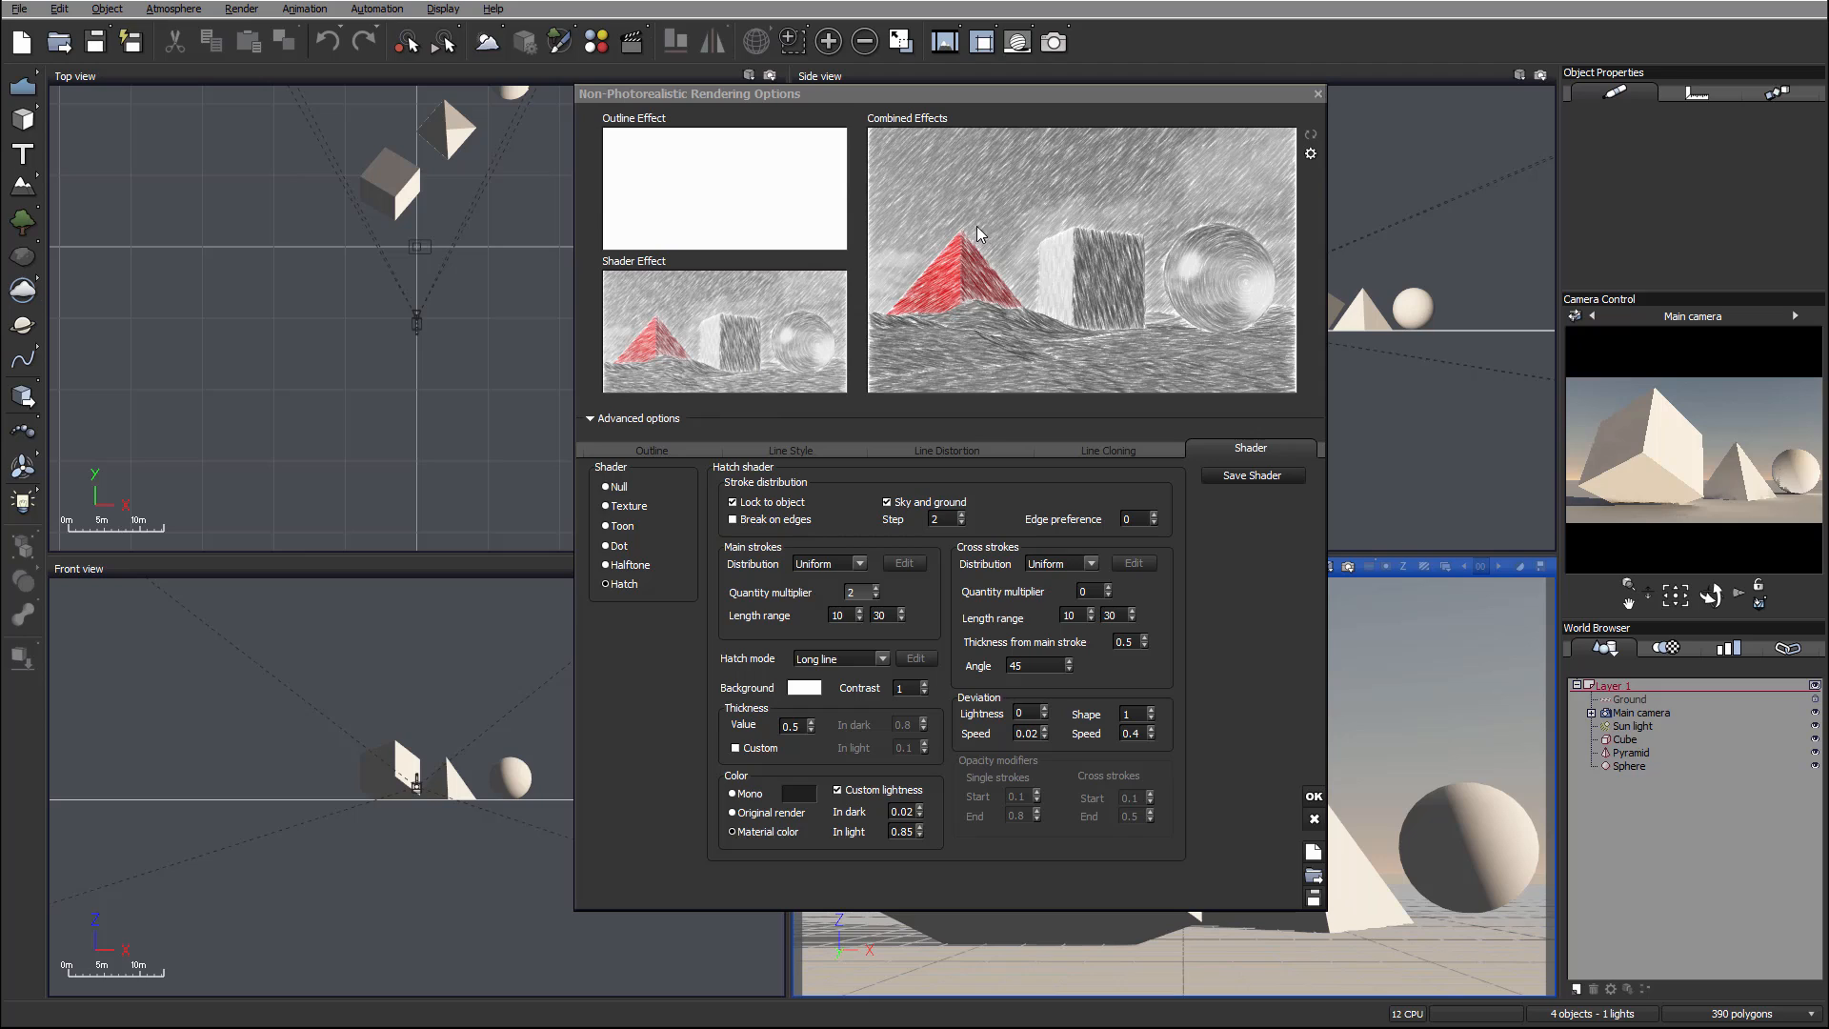
# Try stroke distribution Step values of 1 and 55 in the hatch shader
pyautogui.moveTo(952, 520); pyautogui.dragTo(850, 507)
pyautogui.write('1')
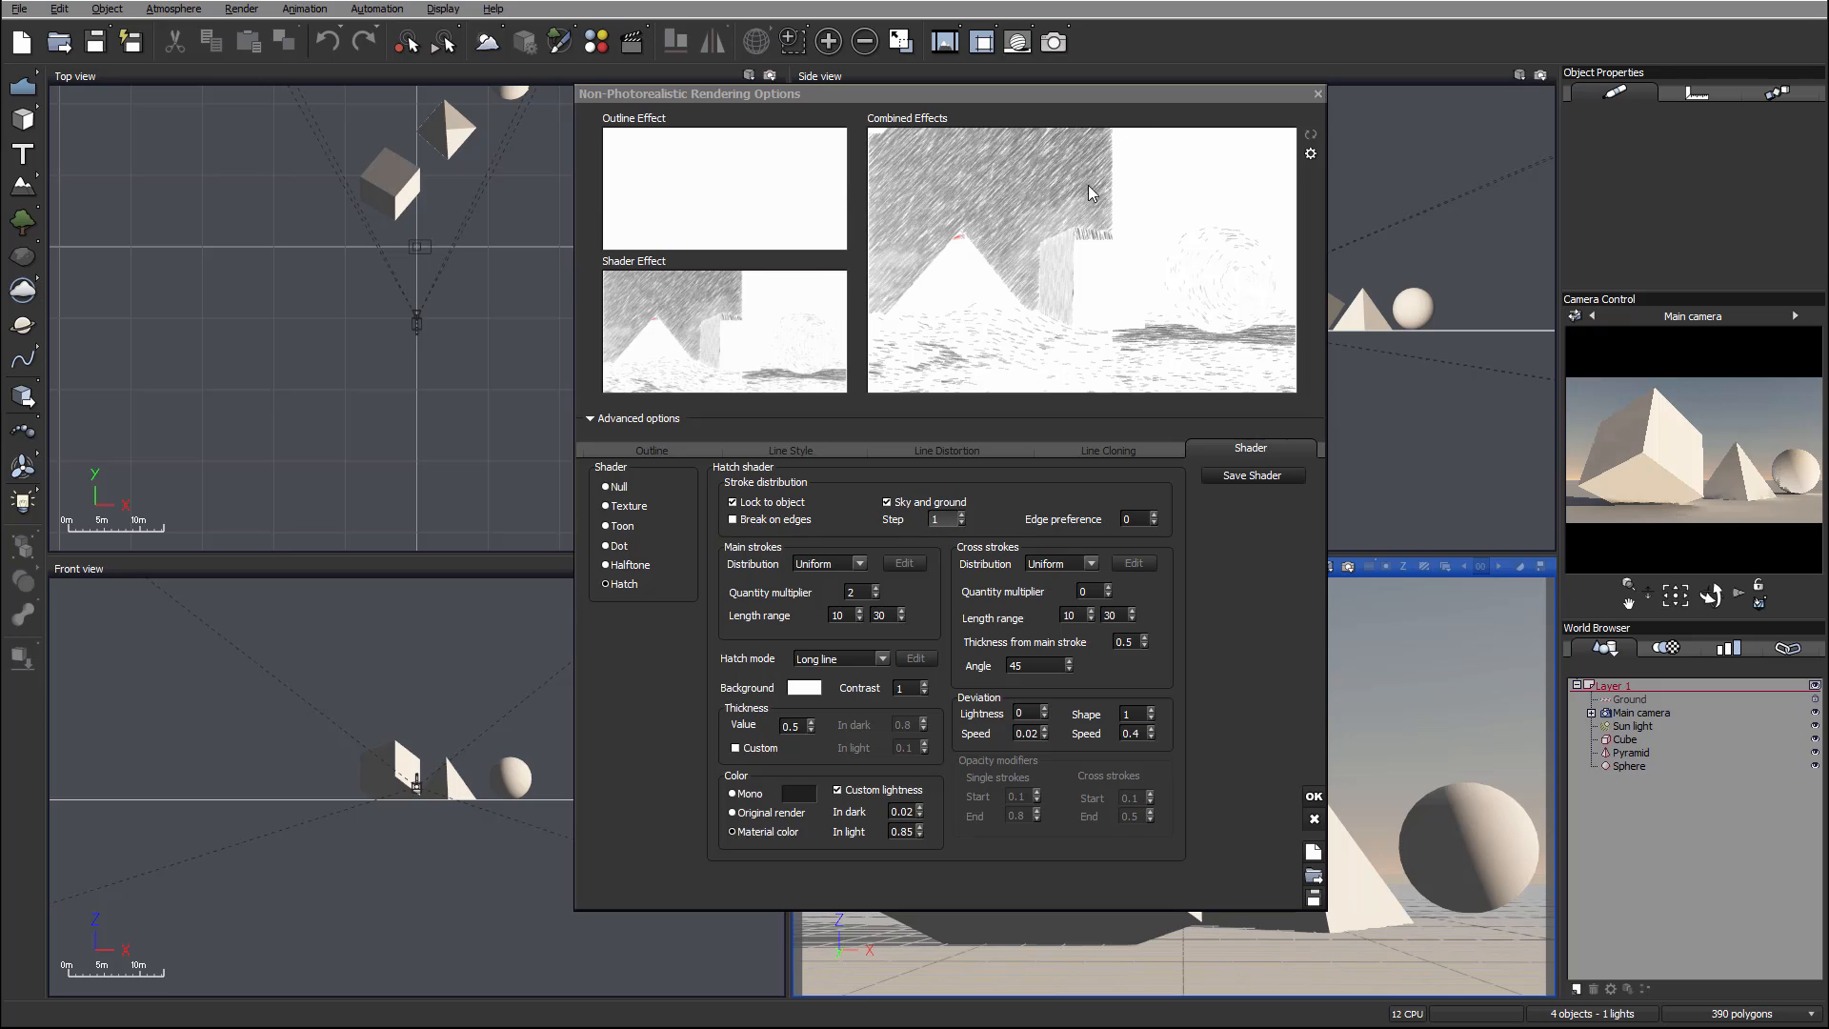
pyautogui.moveTo(947, 519); pyautogui.dragTo(932, 519)
pyautogui.write('55')
pyautogui.press('Return')
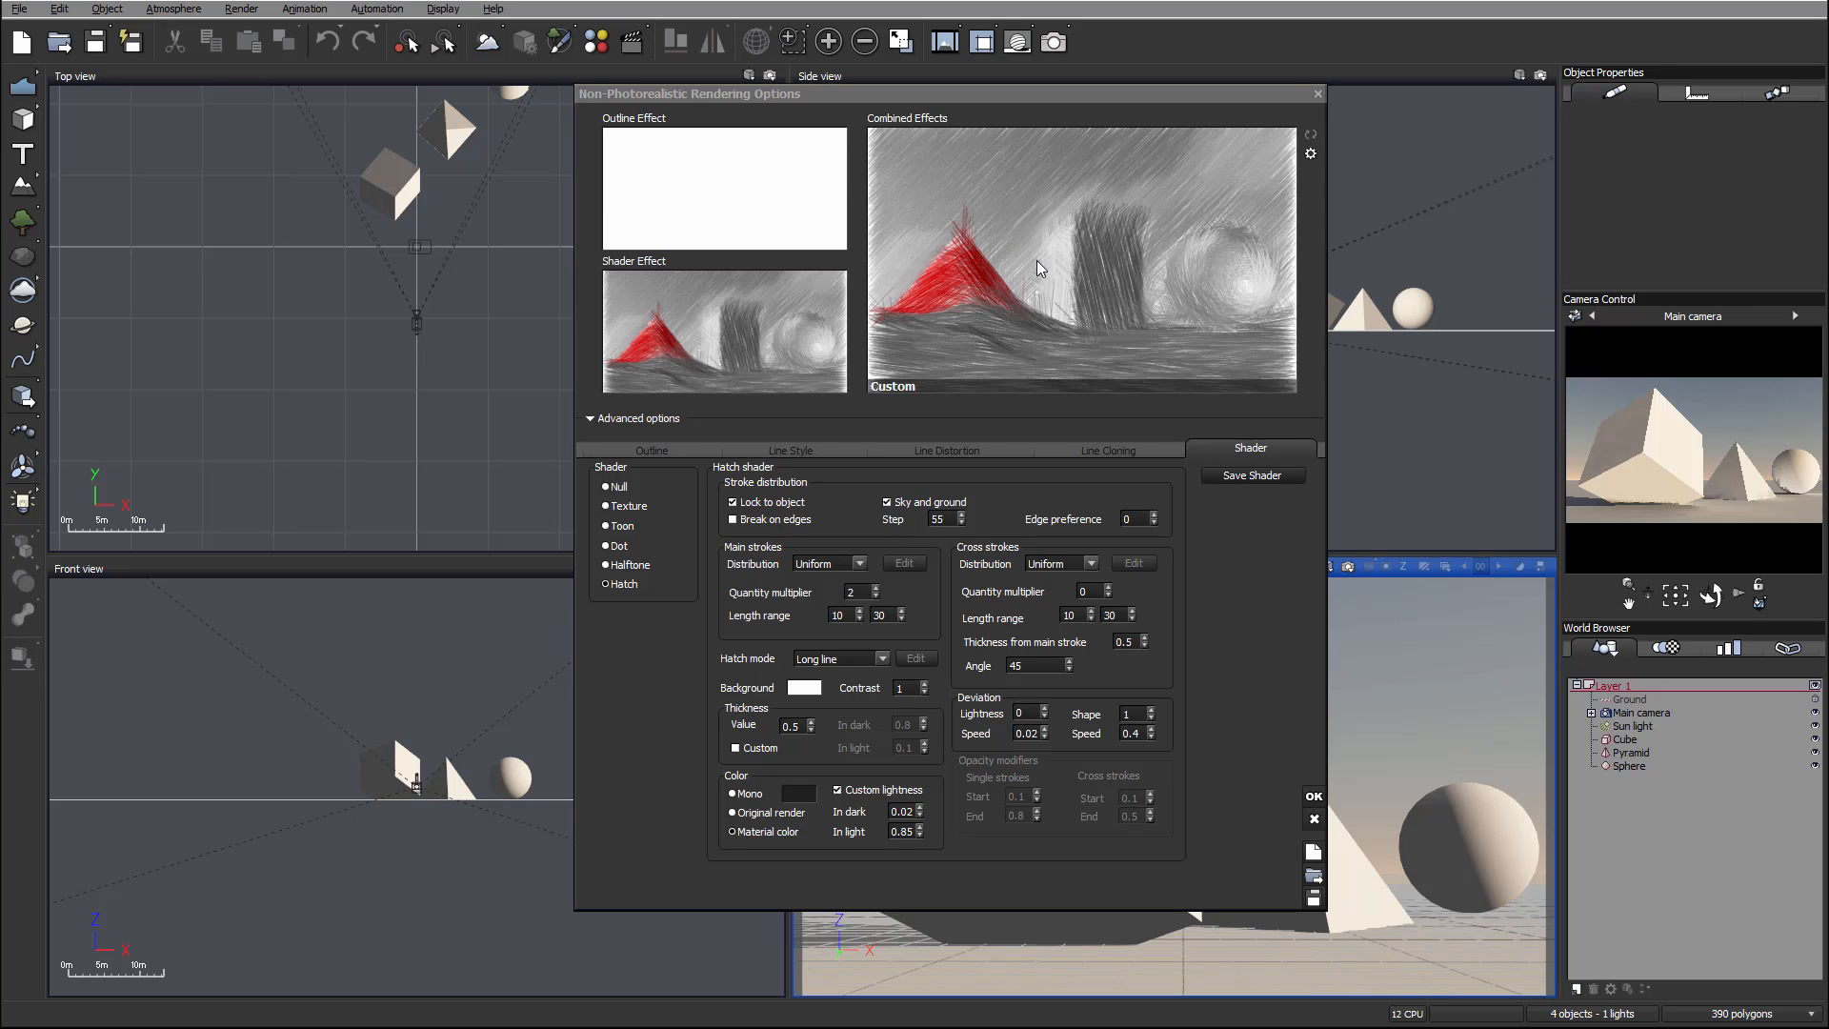
# Set the stroke distribution Step to 5 and the Edge preference to 555
pyautogui.doubleClick(939, 519)
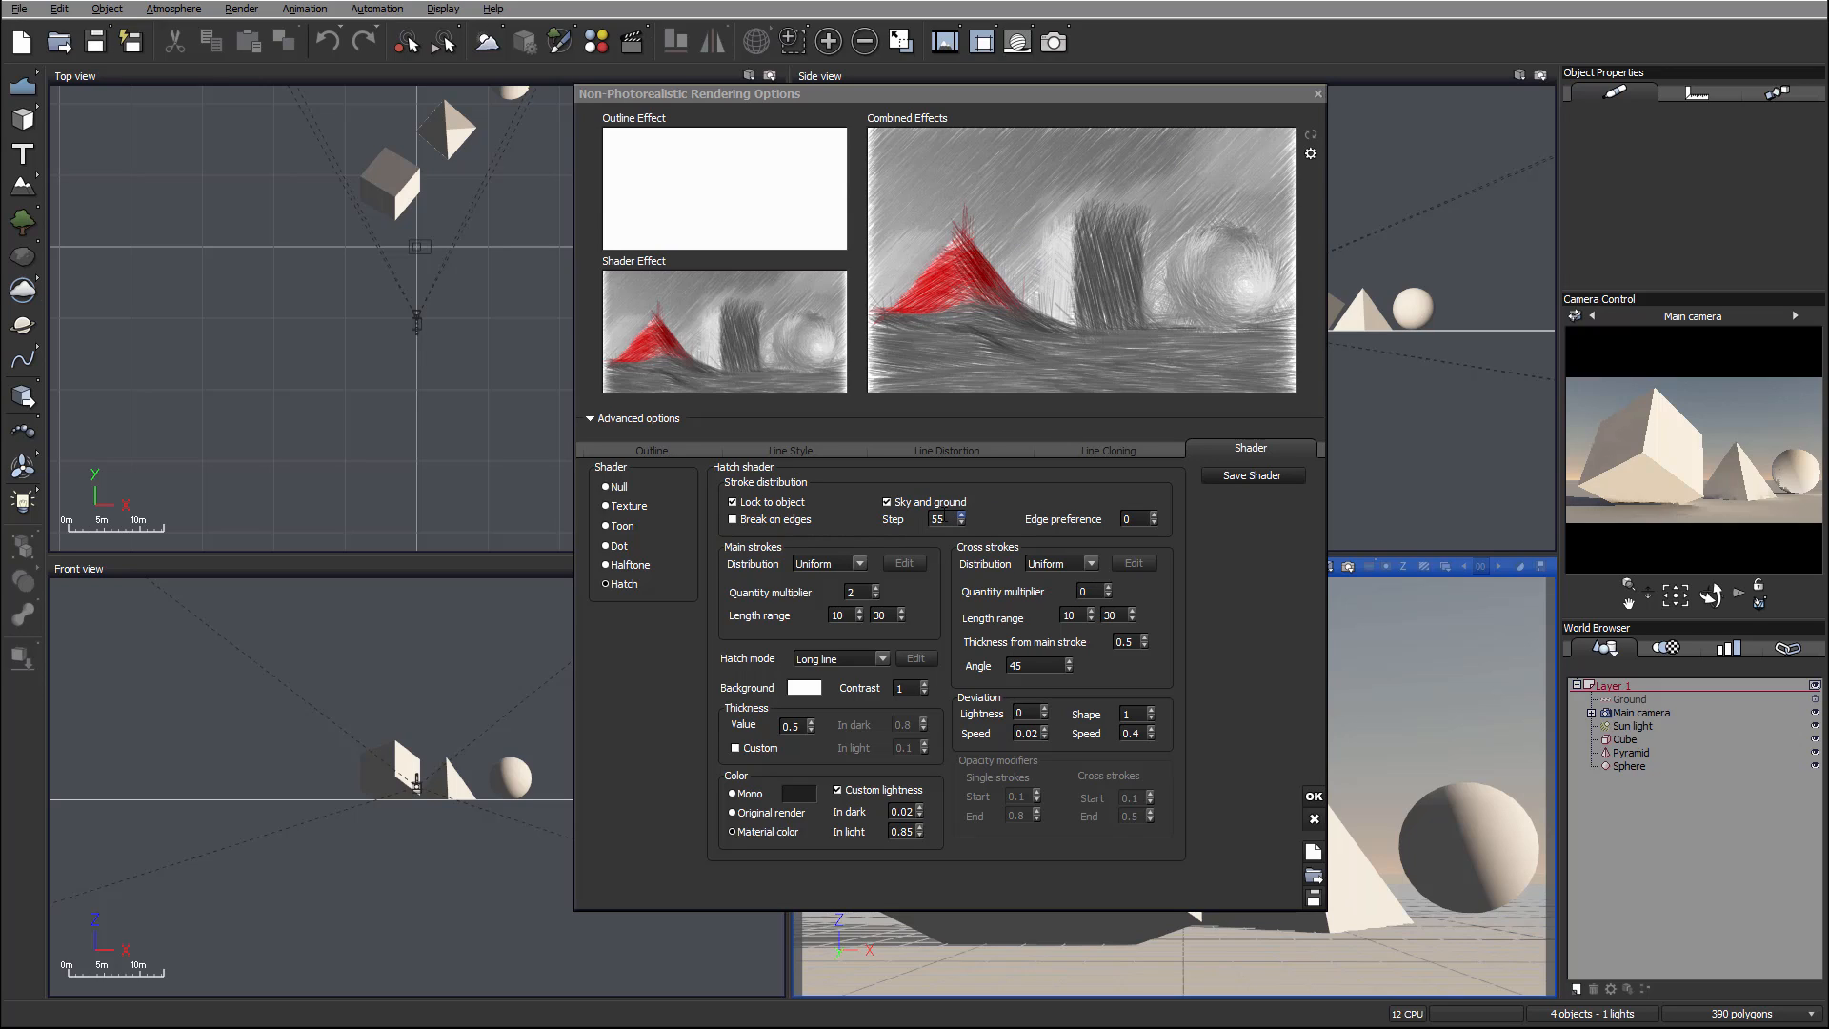
pyautogui.write('5')
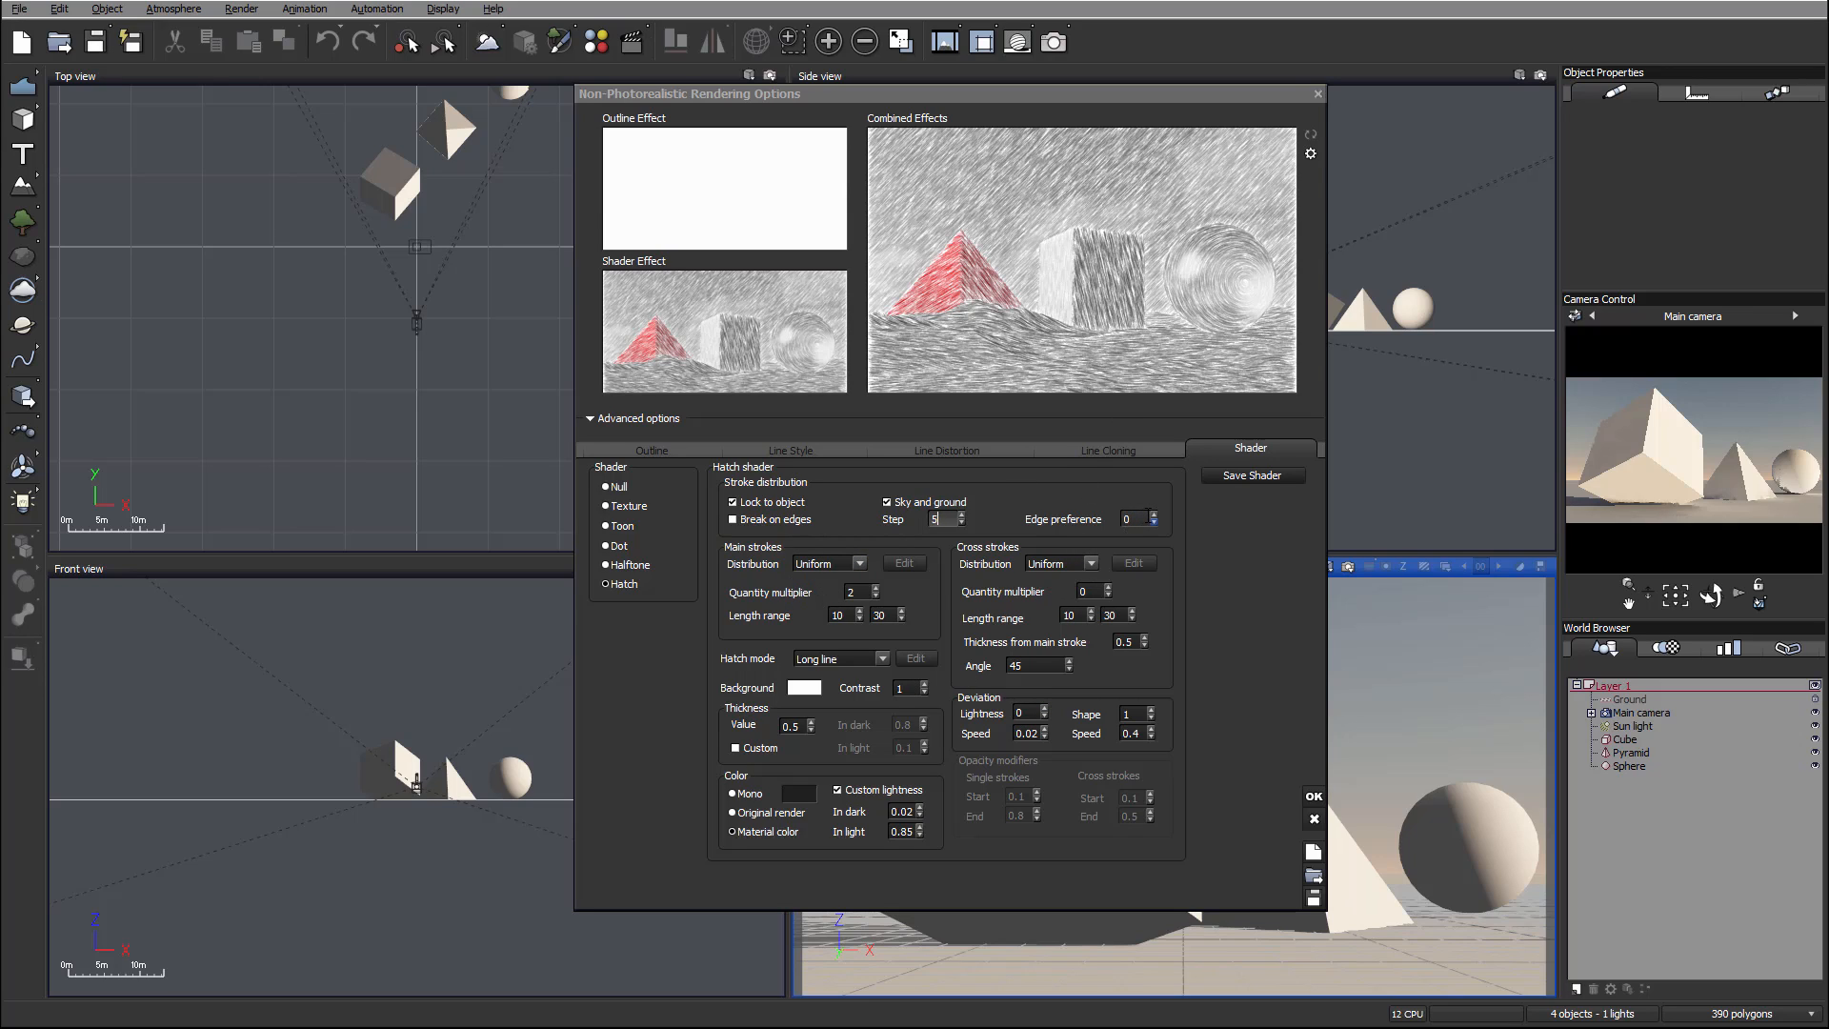
pyautogui.press('Tab')
pyautogui.click(1278, 530)
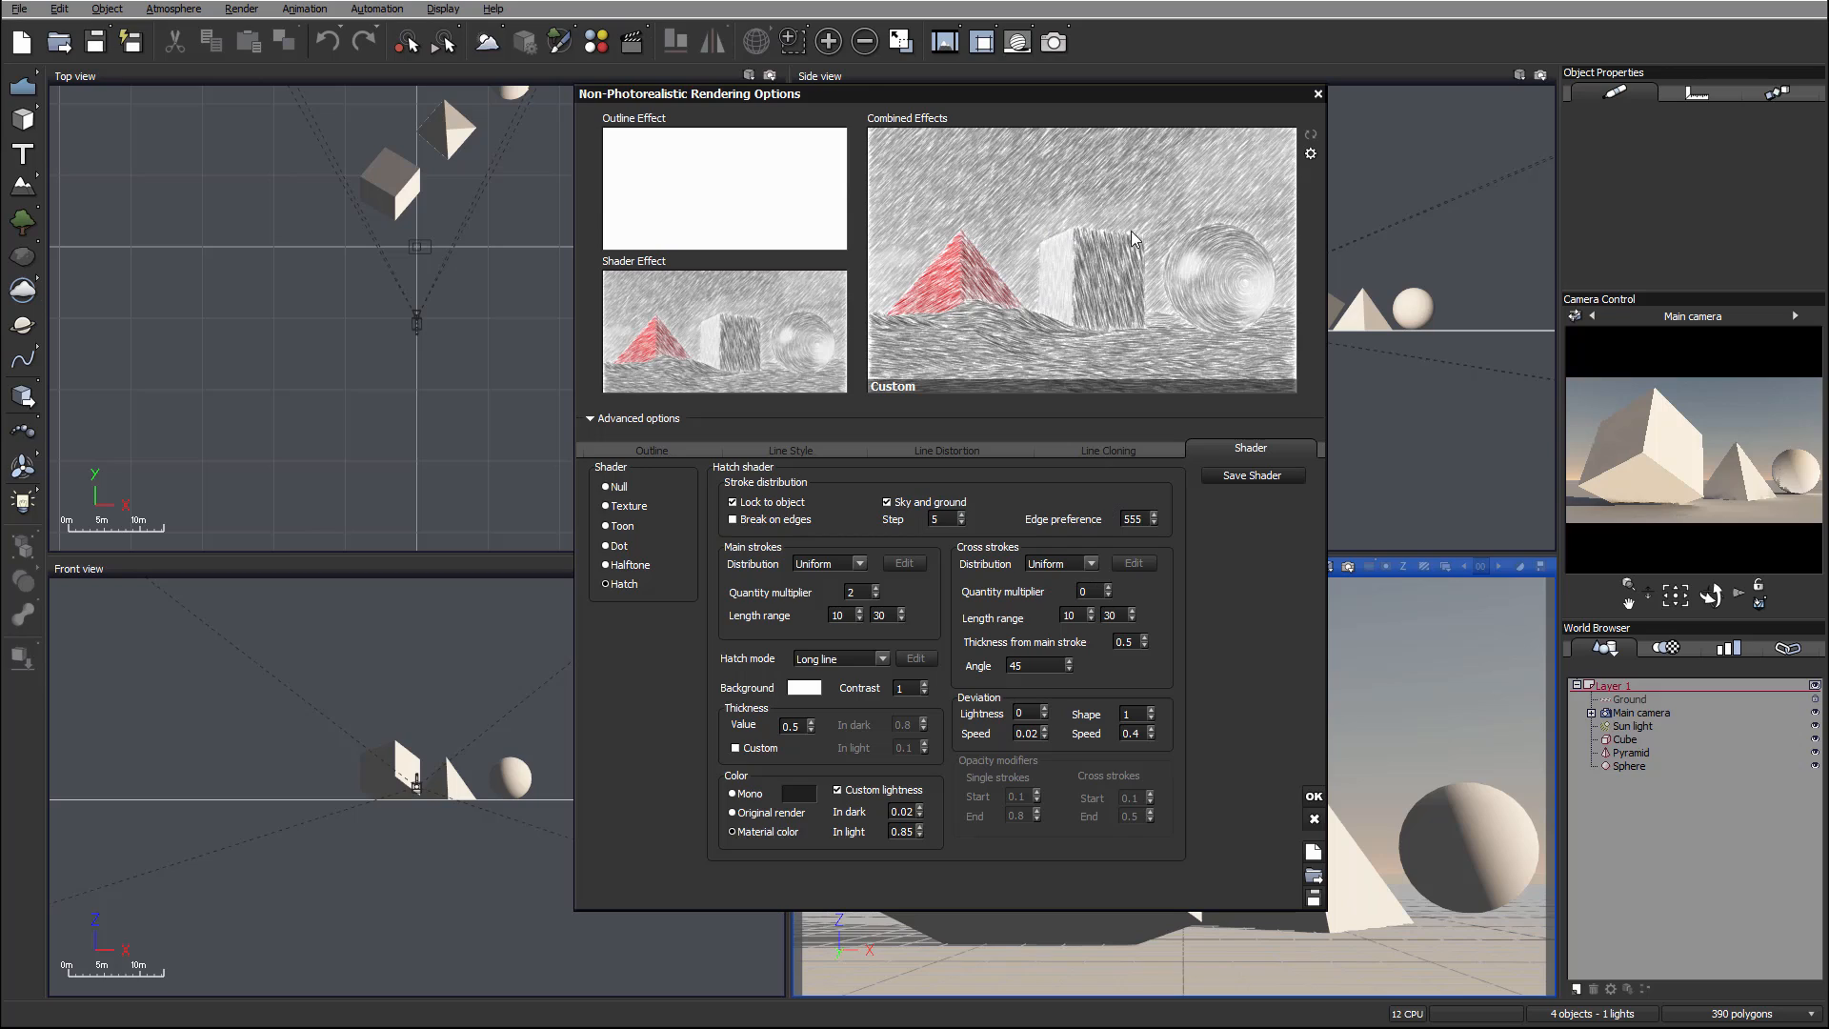
# Set the Edge preference of the stroke distribution to 0
pyautogui.click(1132, 518)
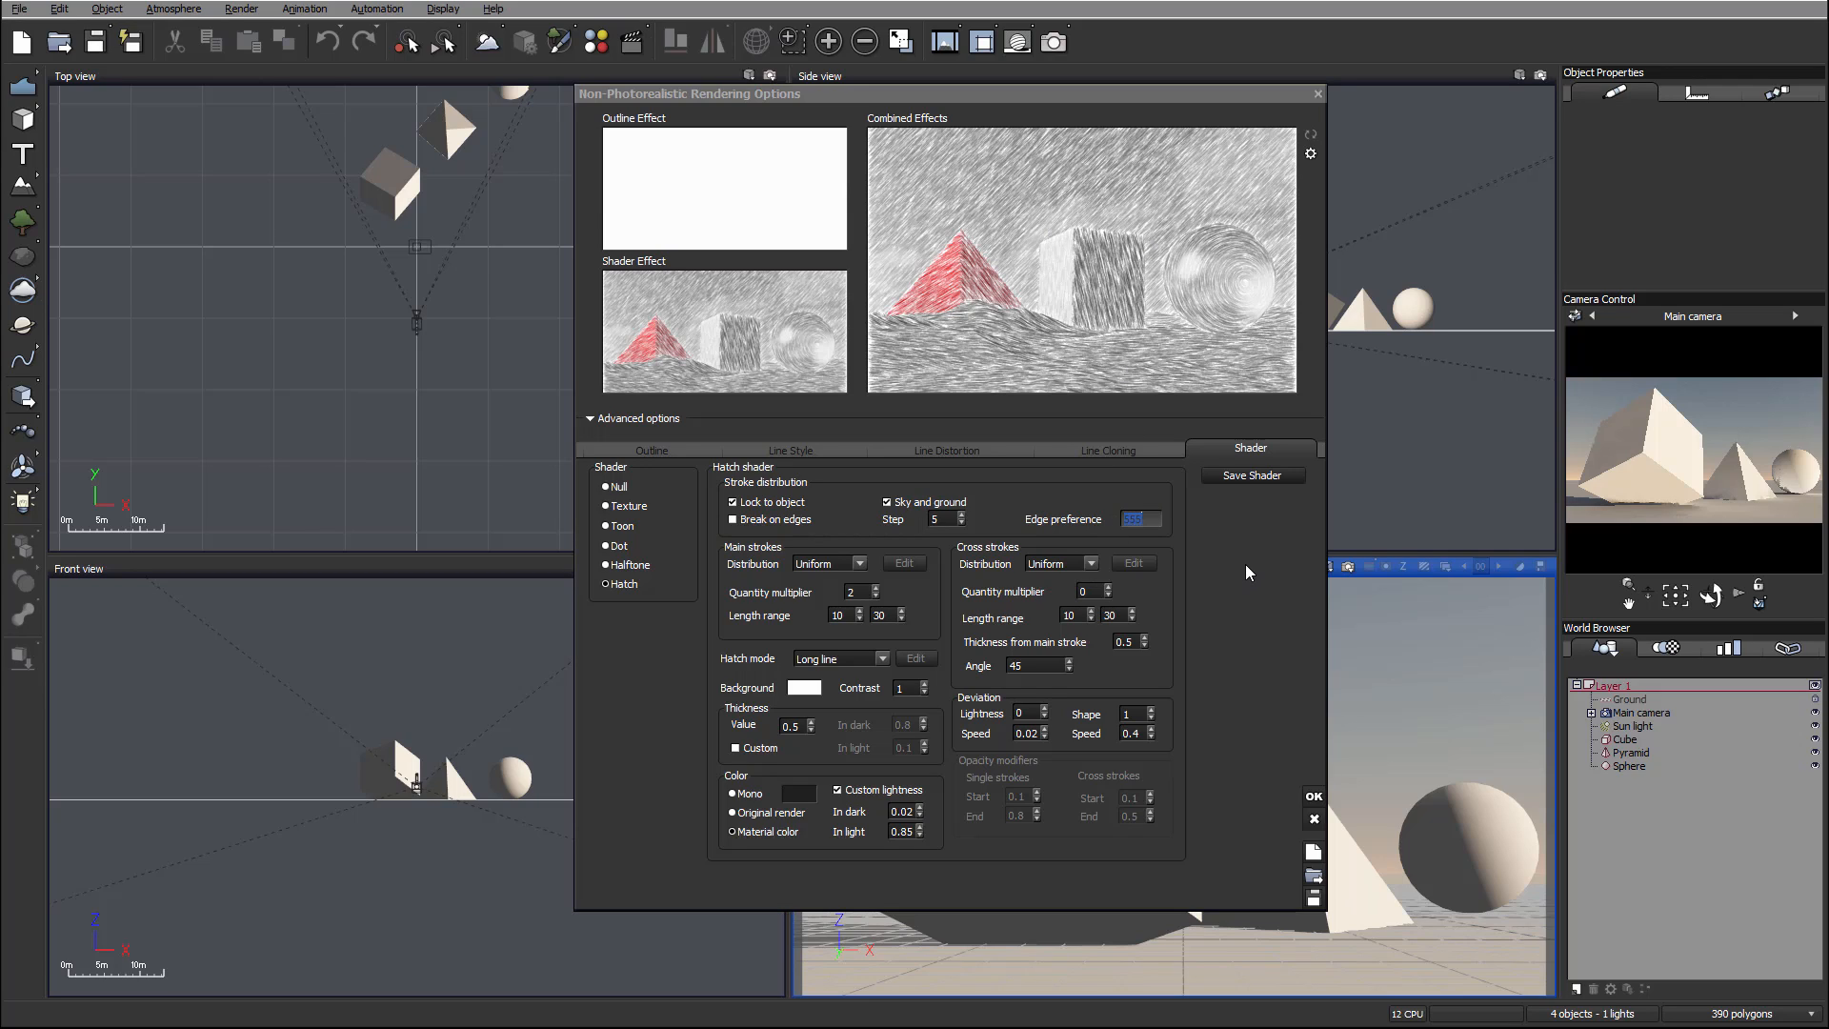
pyautogui.write('0')
pyautogui.press('Return')
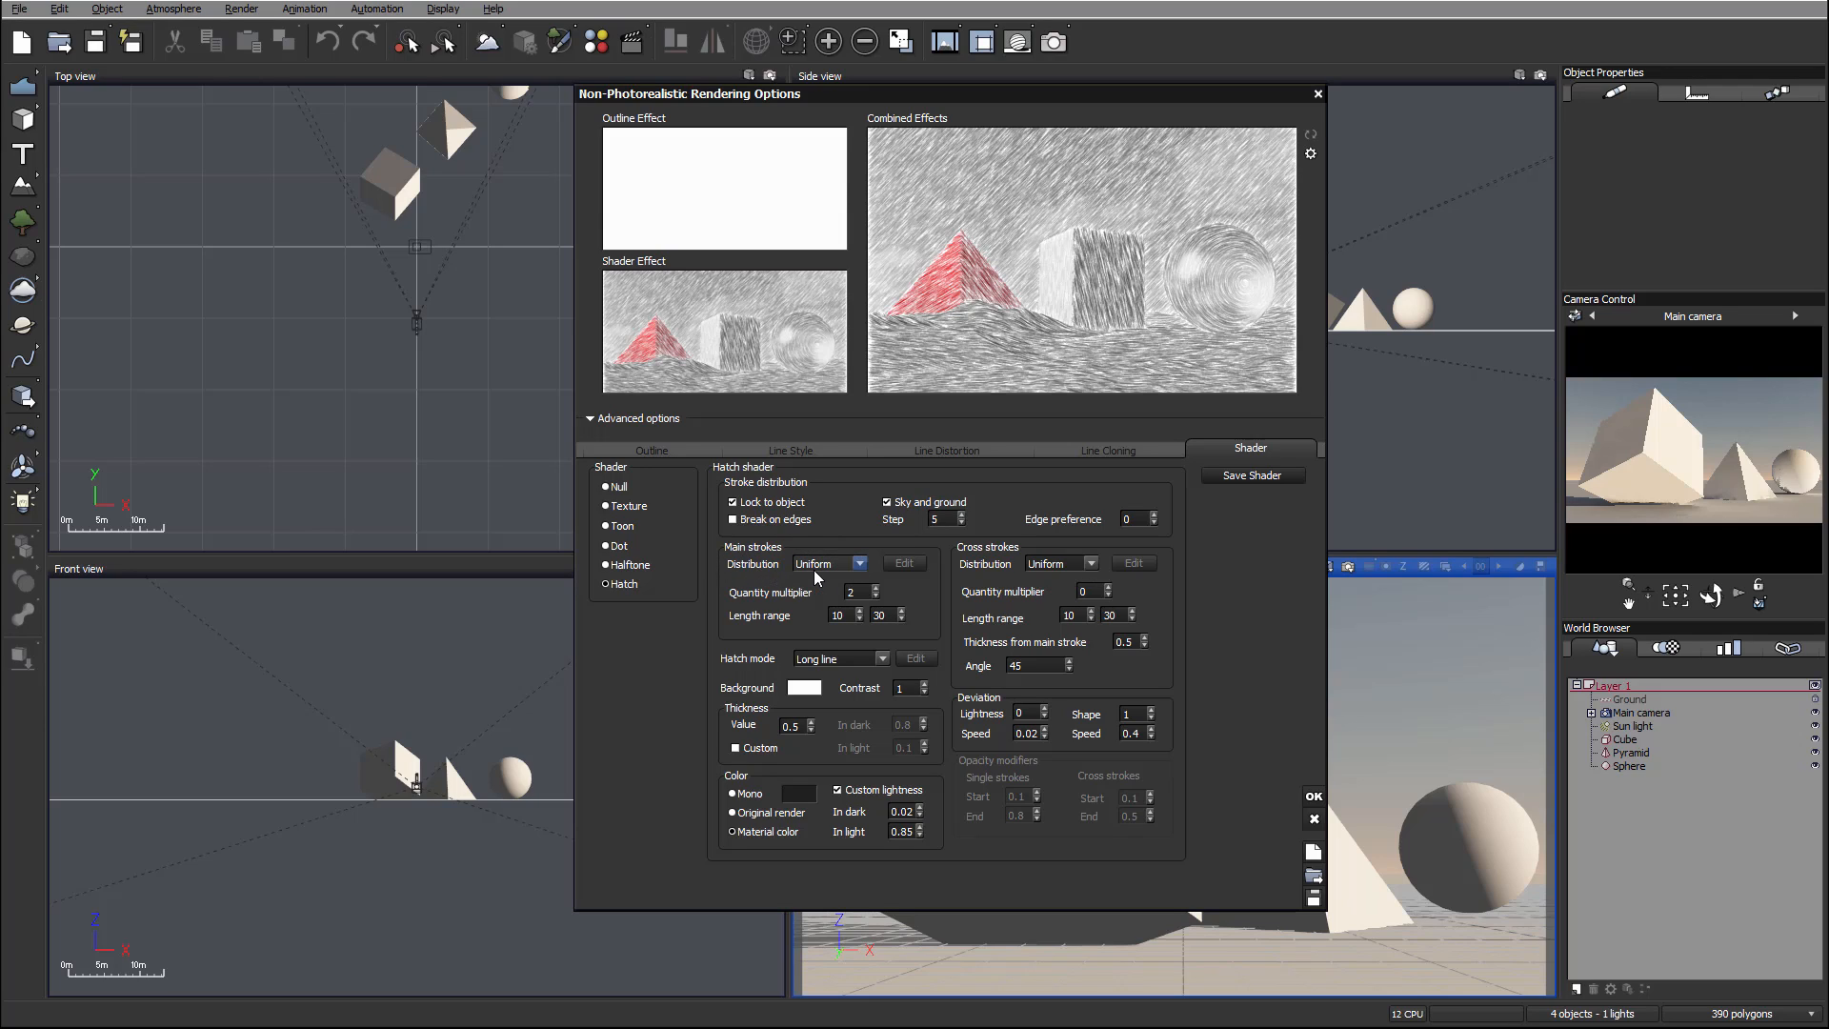
# Distribute the main strokes by lightness and set their quantity multiplier to 5
pyautogui.click(858, 564)
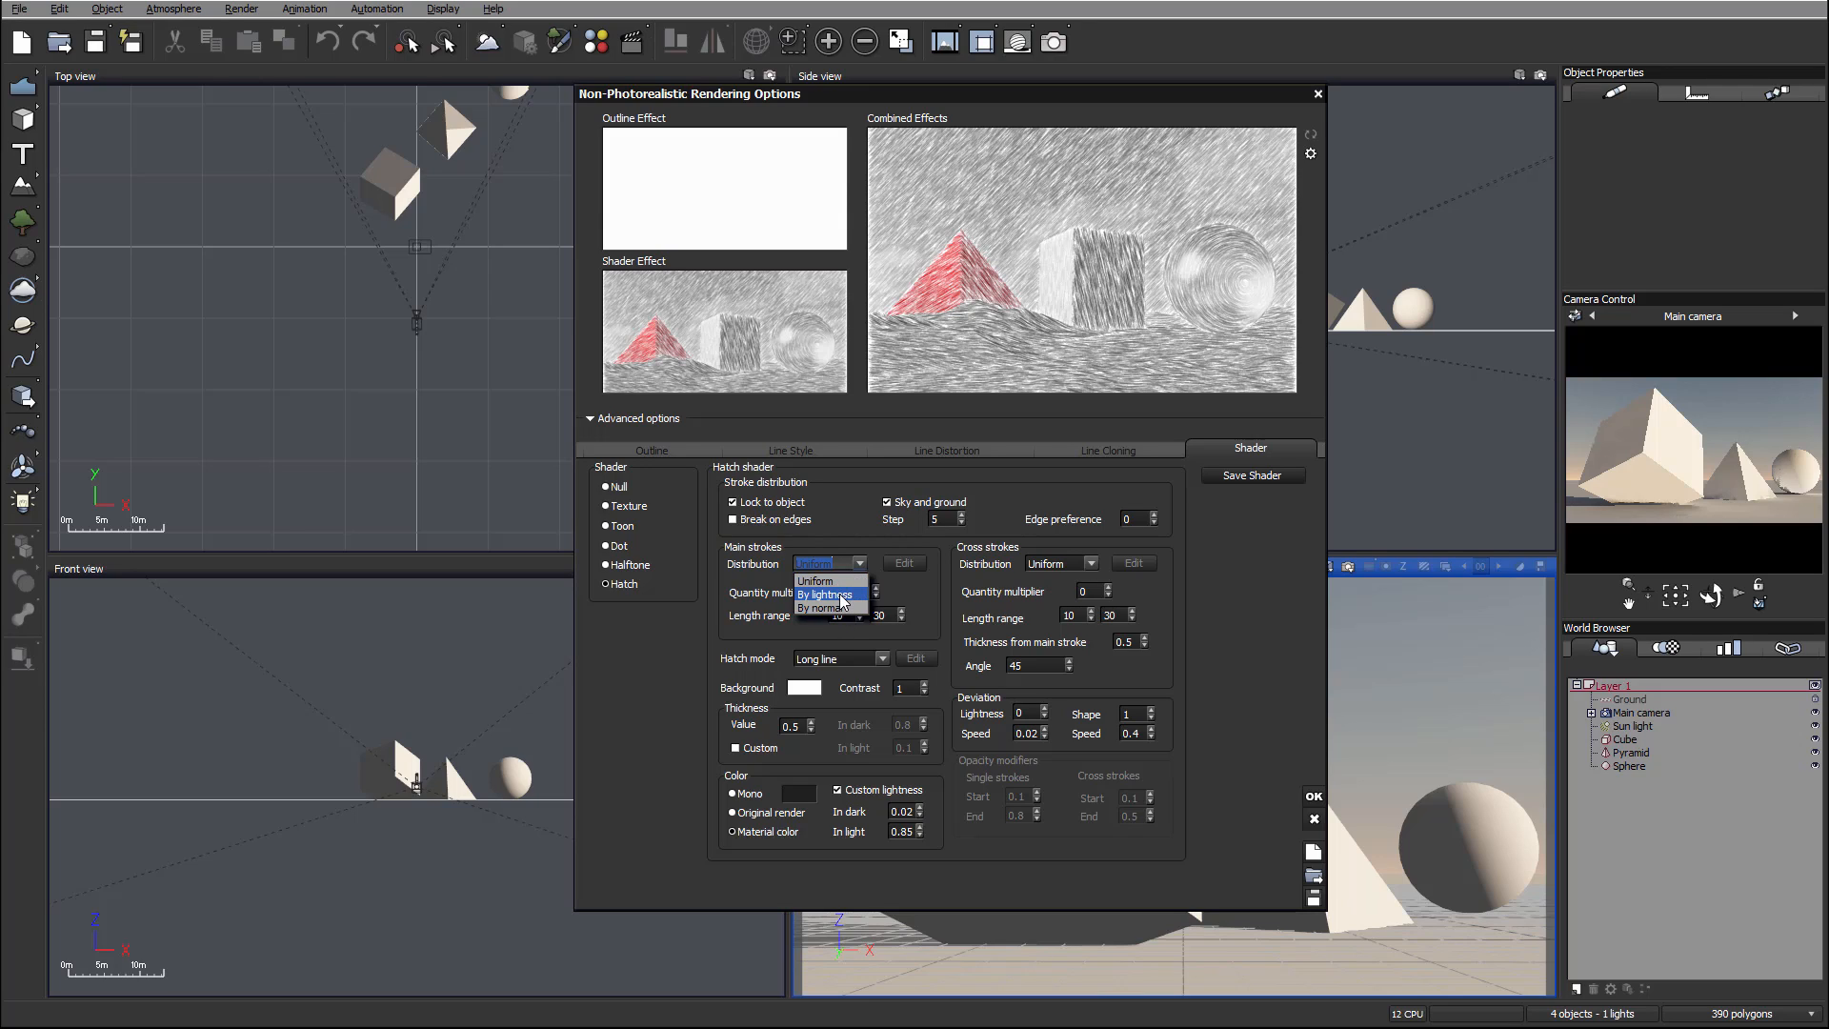
pyautogui.click(840, 595)
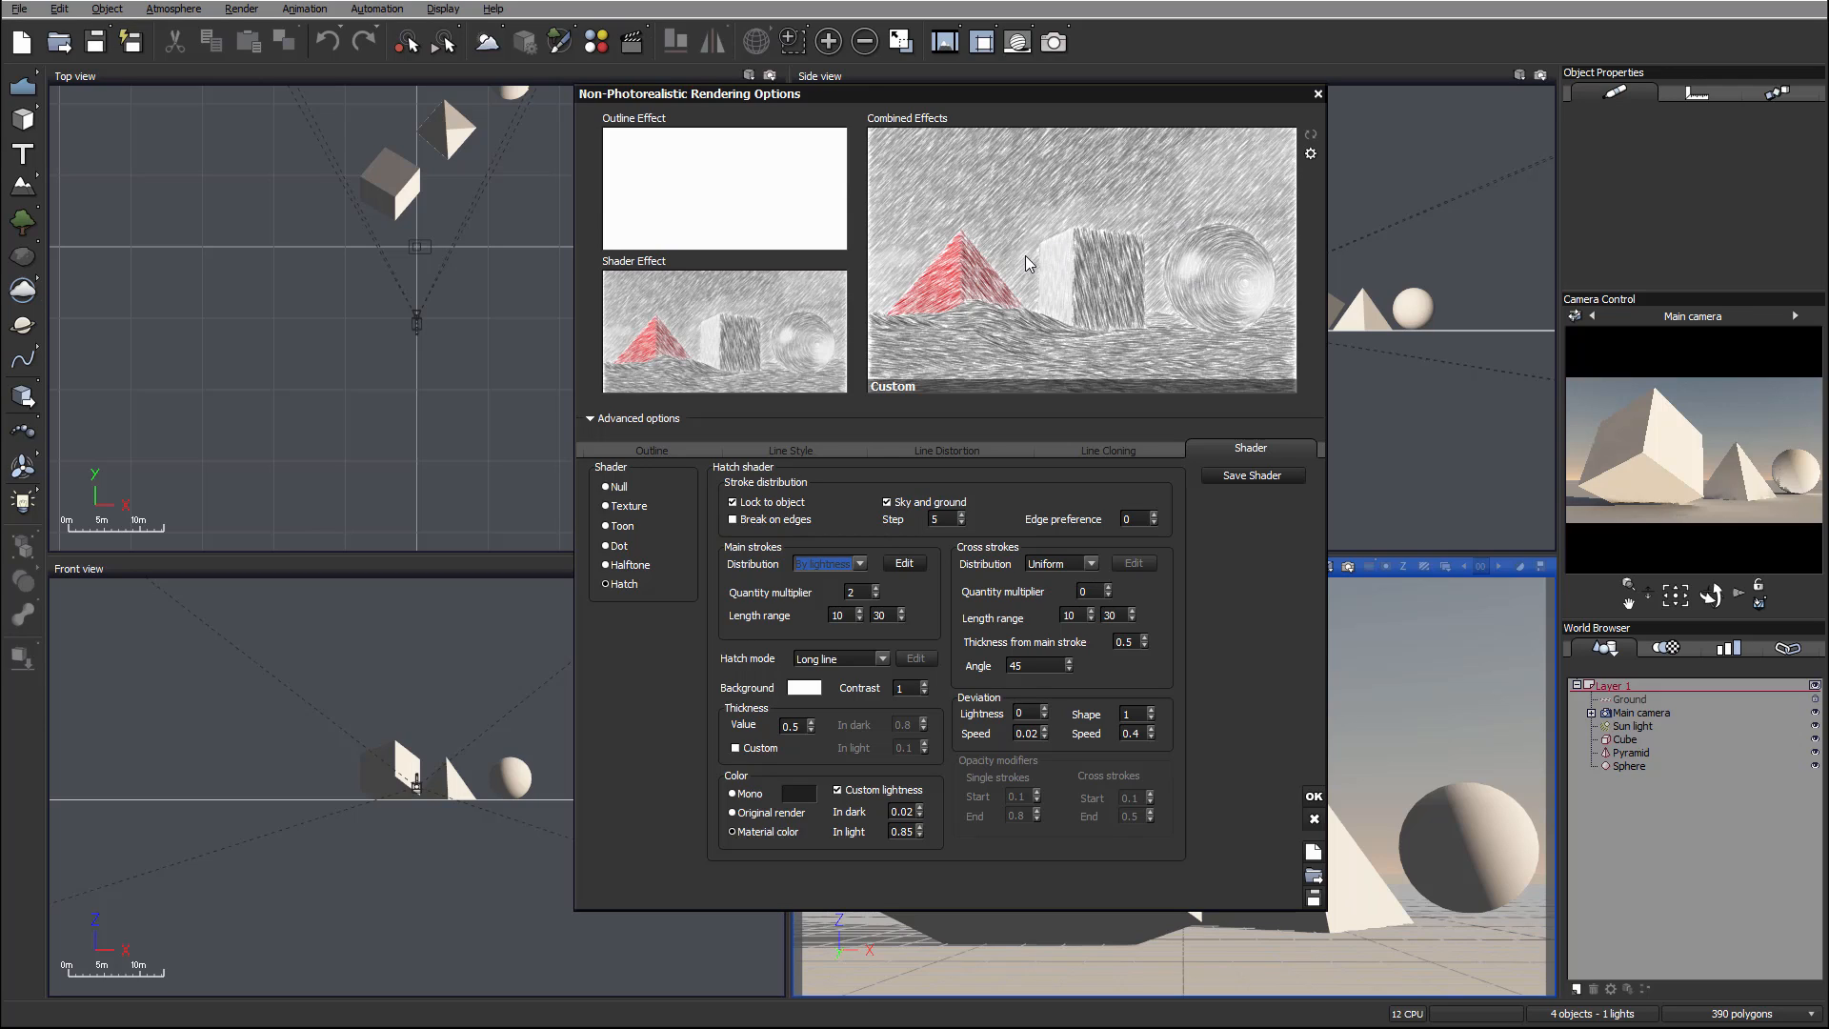
pyautogui.click(903, 563)
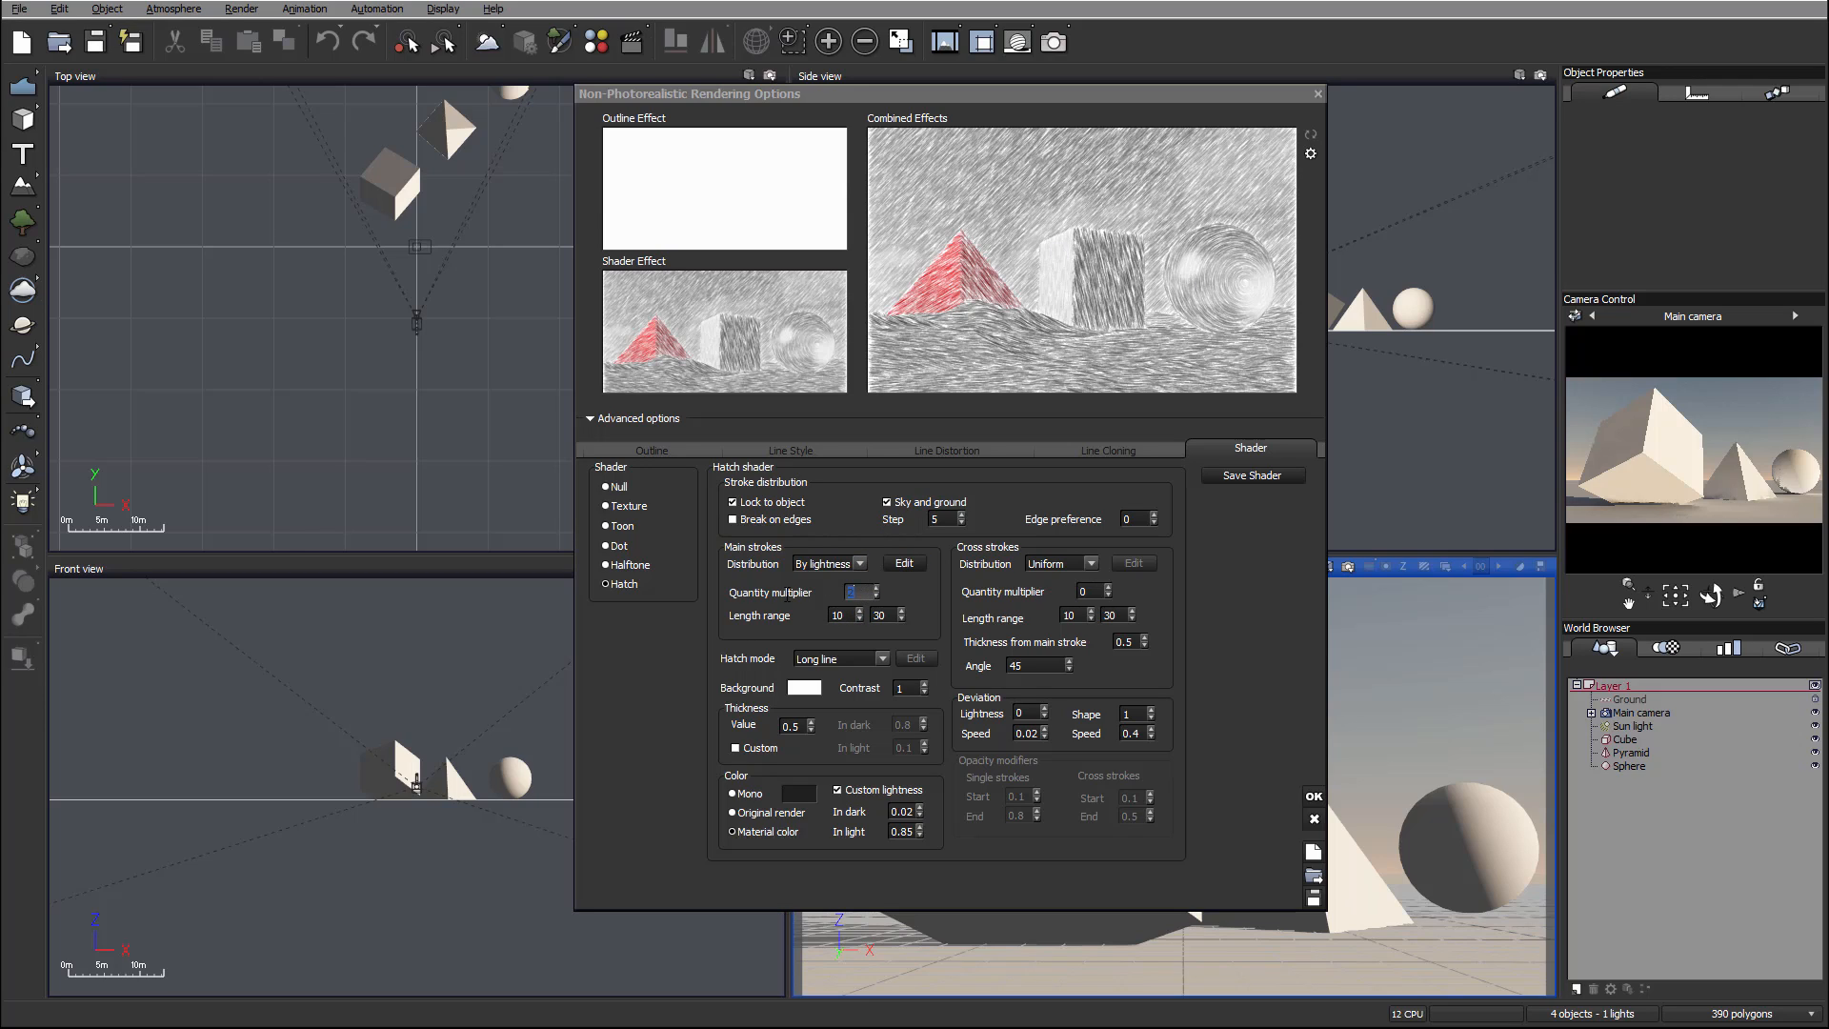
pyautogui.click(947, 591)
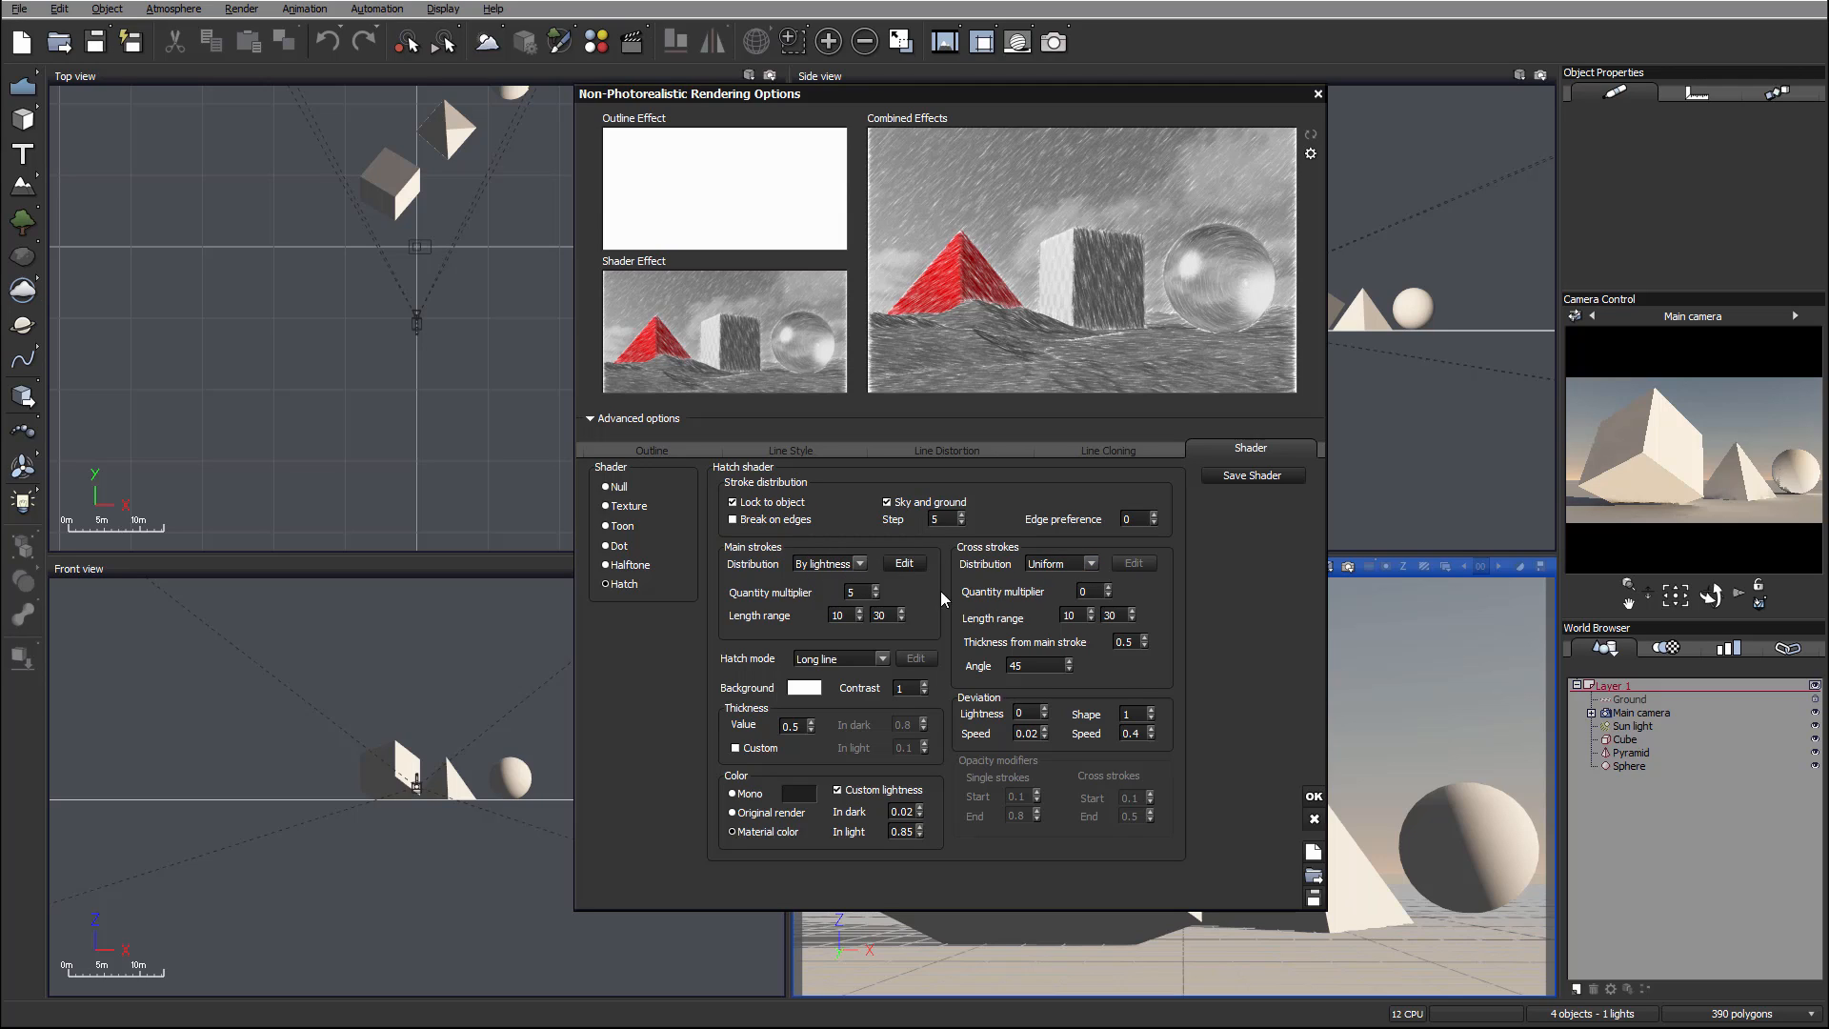
# Set the curve exponent of the main strokes' lightness distribution to 2
pyautogui.click(917, 563)
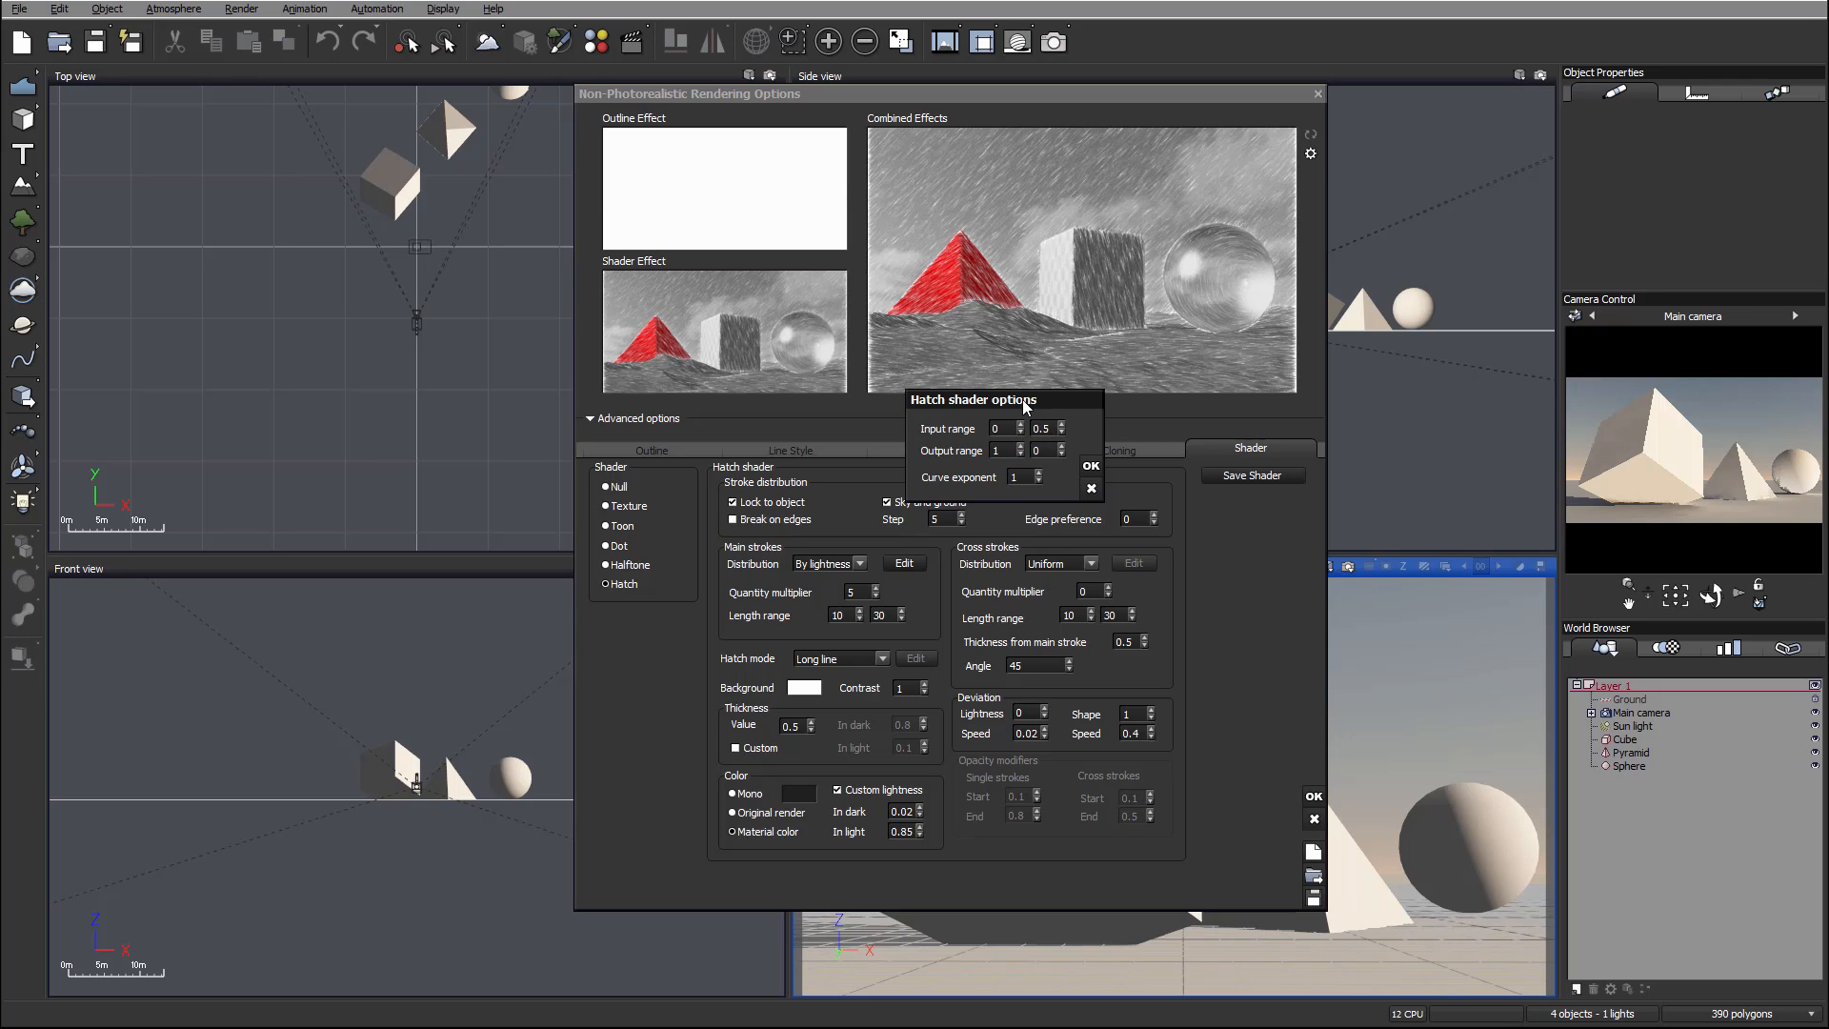
pyautogui.moveTo(1021, 398); pyautogui.dragTo(1019, 463)
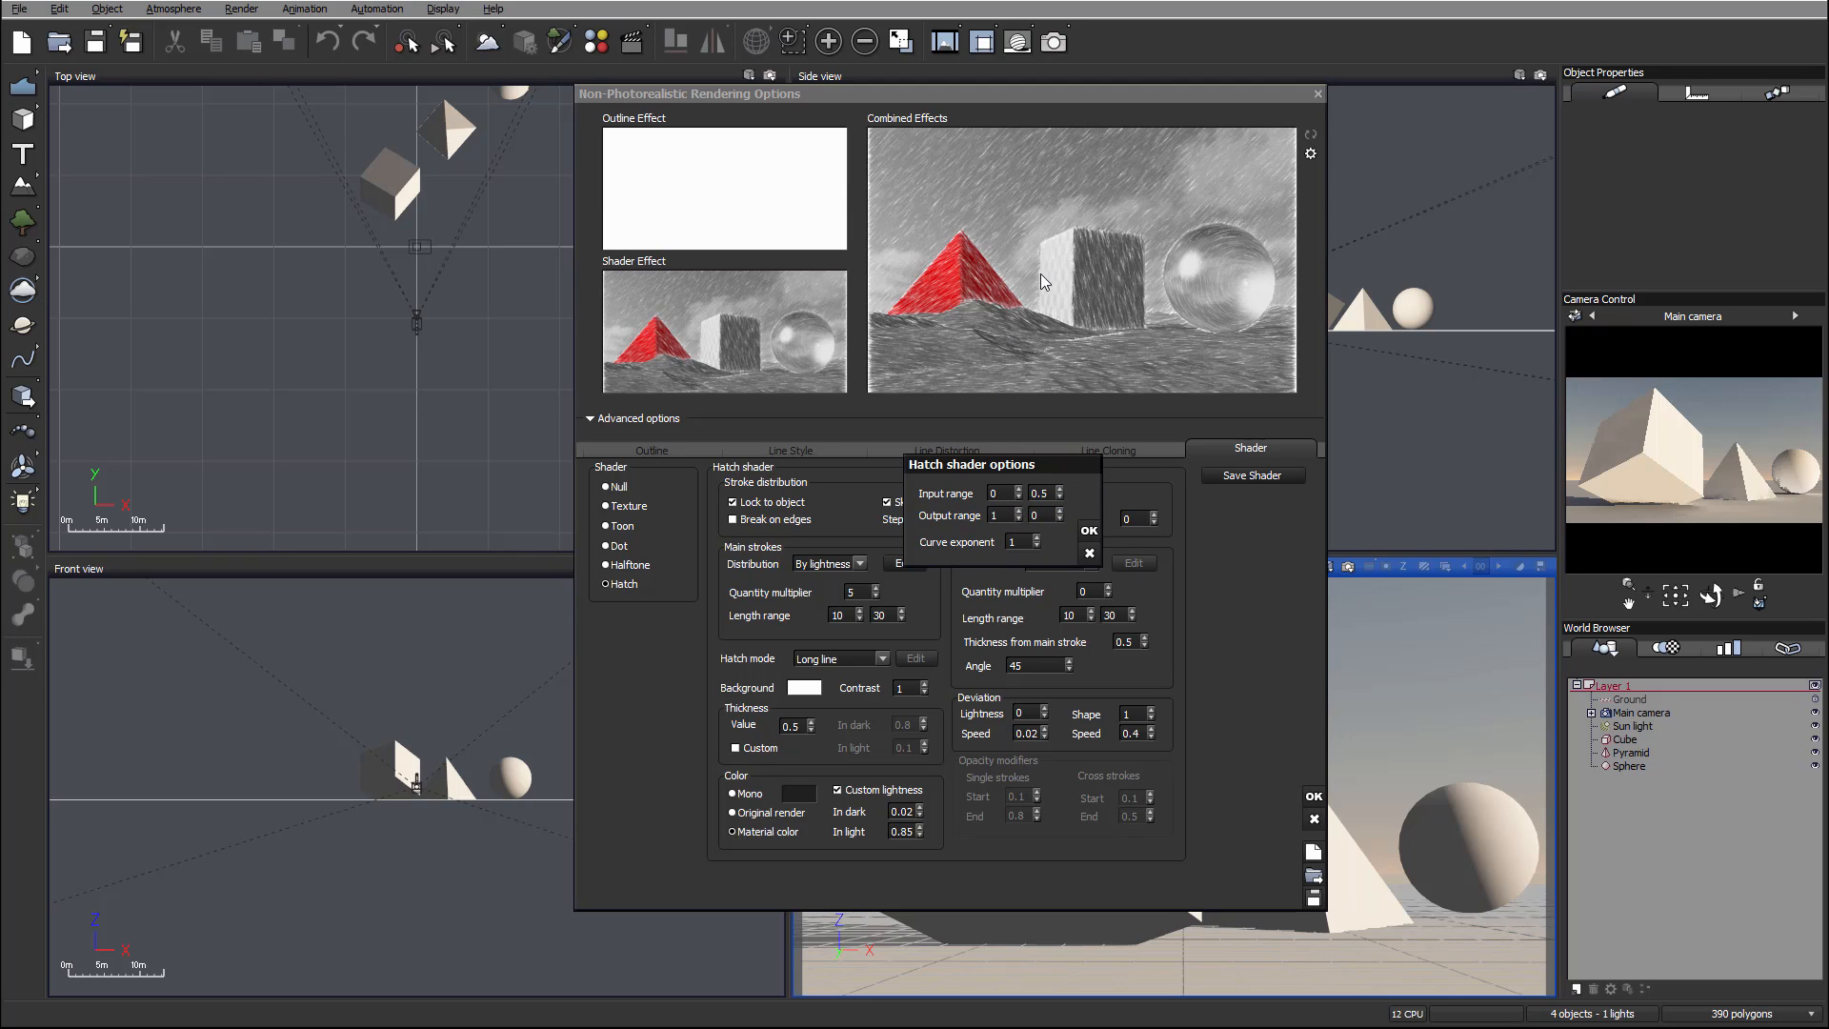
pyautogui.click(1015, 541)
pyautogui.write('2')
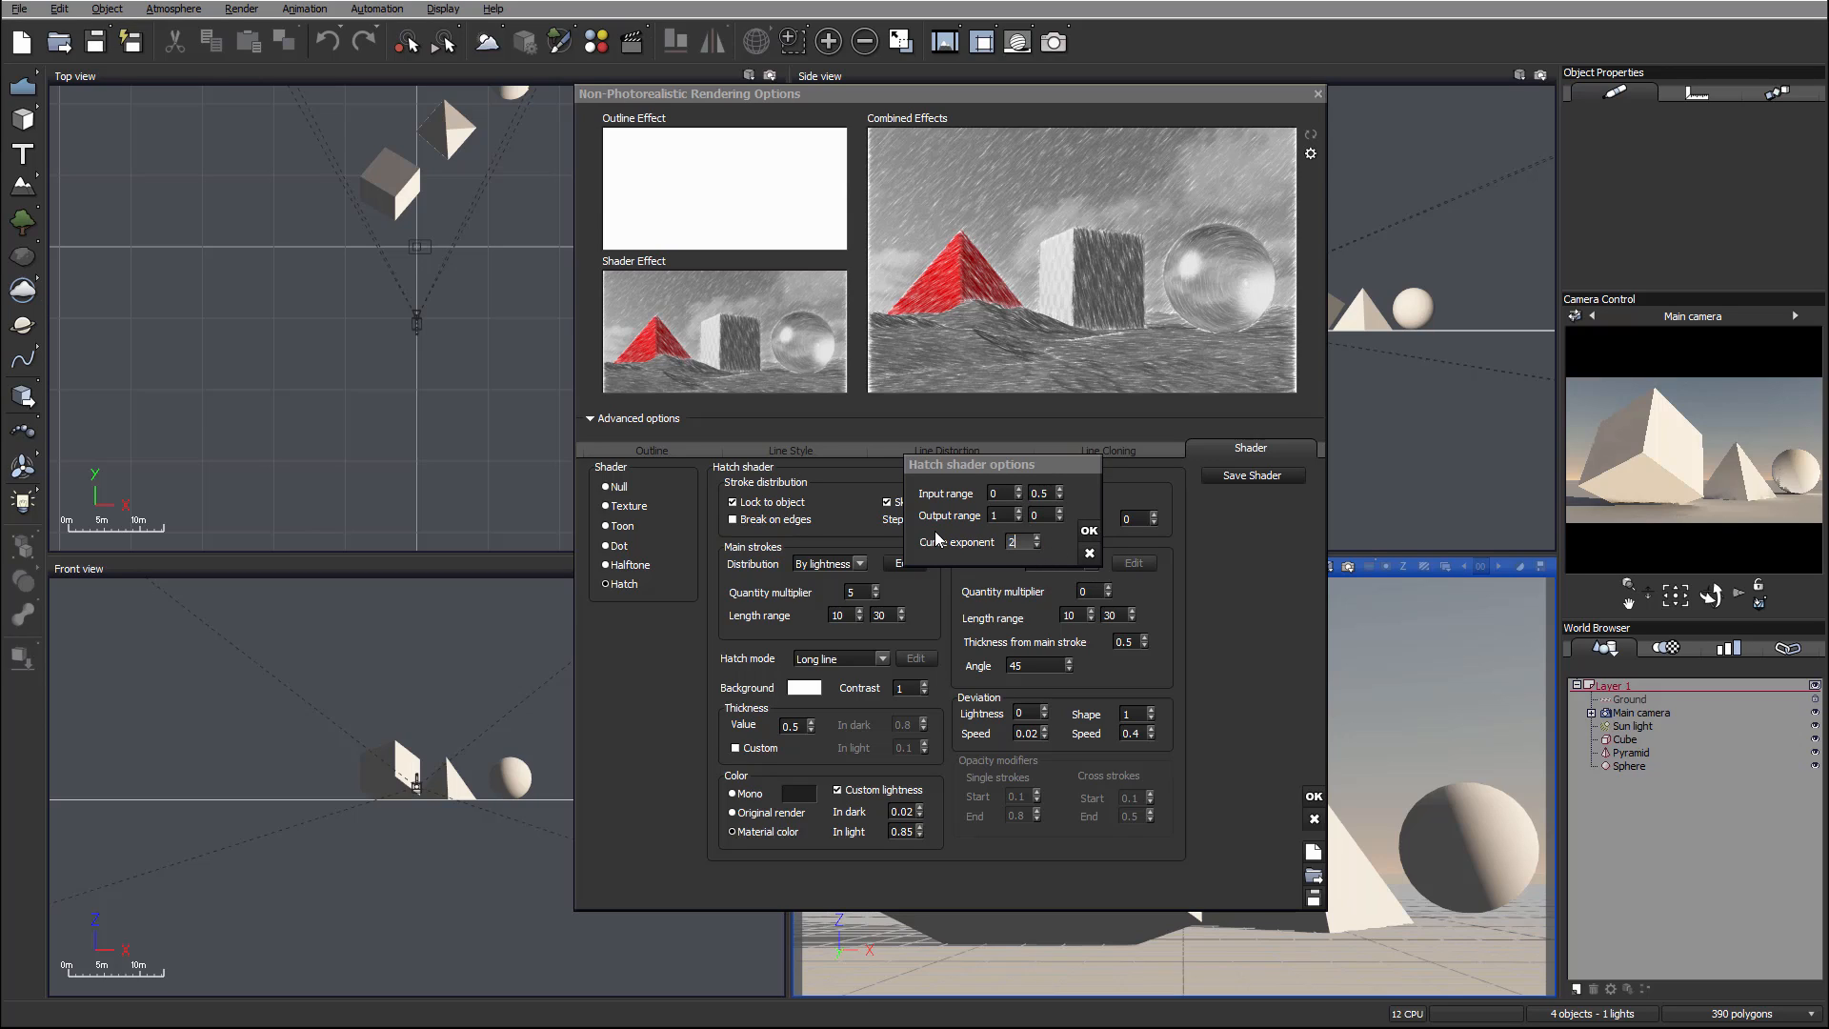
pyautogui.click(1089, 487)
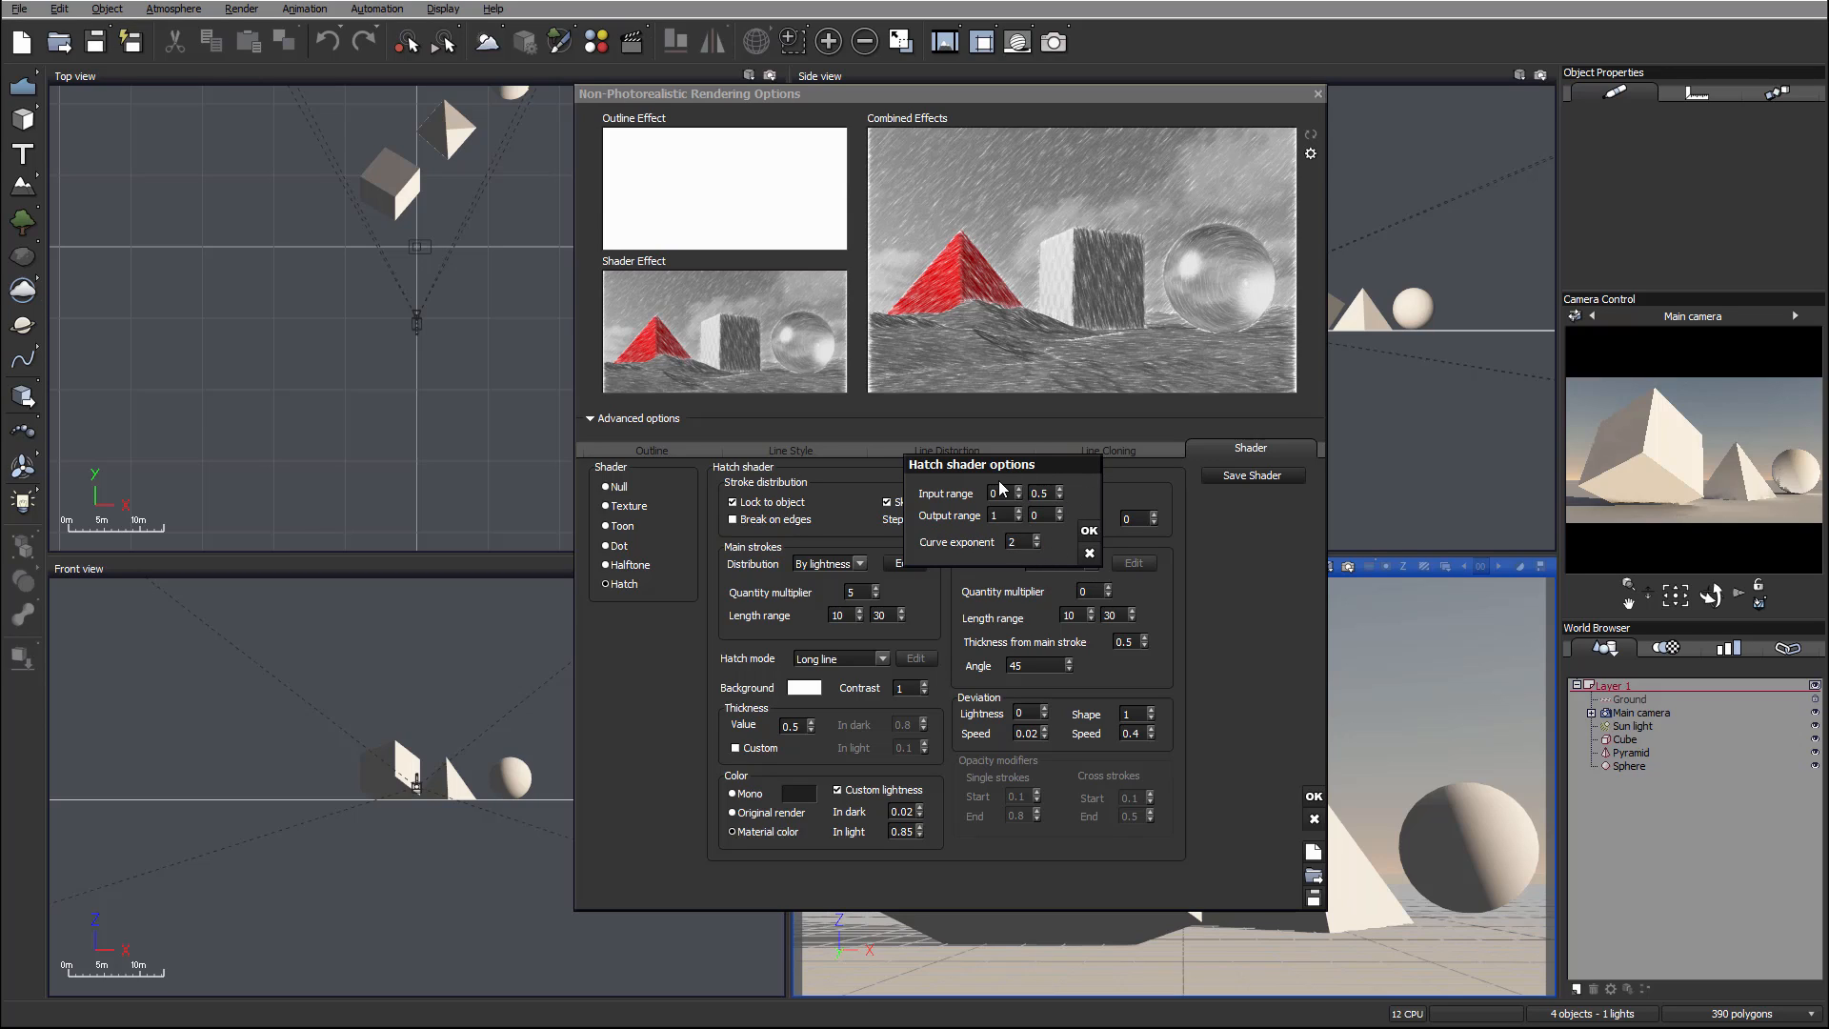
# Set the output range of the lightness distribution from 0 to 1 and accept the hatch shader options
pyautogui.moveTo(1002, 513); pyautogui.dragTo(948, 511)
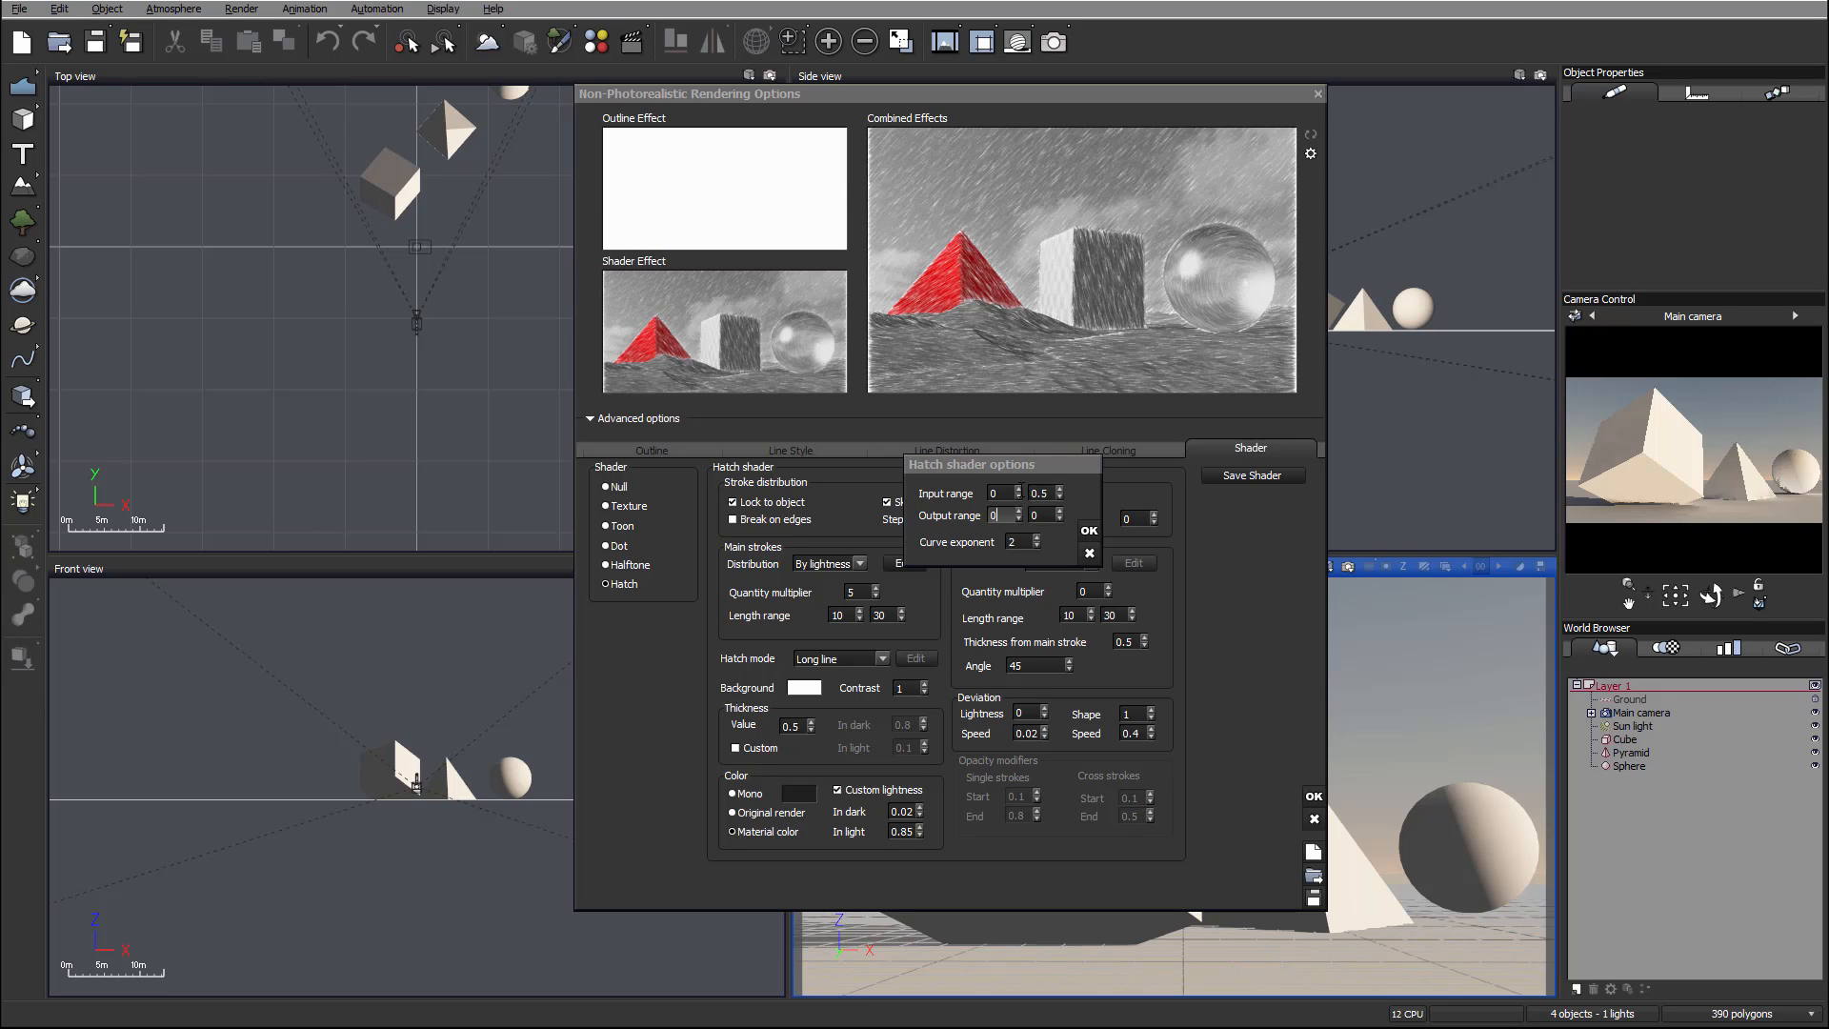
pyautogui.write('0')
pyautogui.moveTo(1042, 513); pyautogui.dragTo(1001, 508)
pyautogui.write('1')
pyautogui.click(1088, 531)
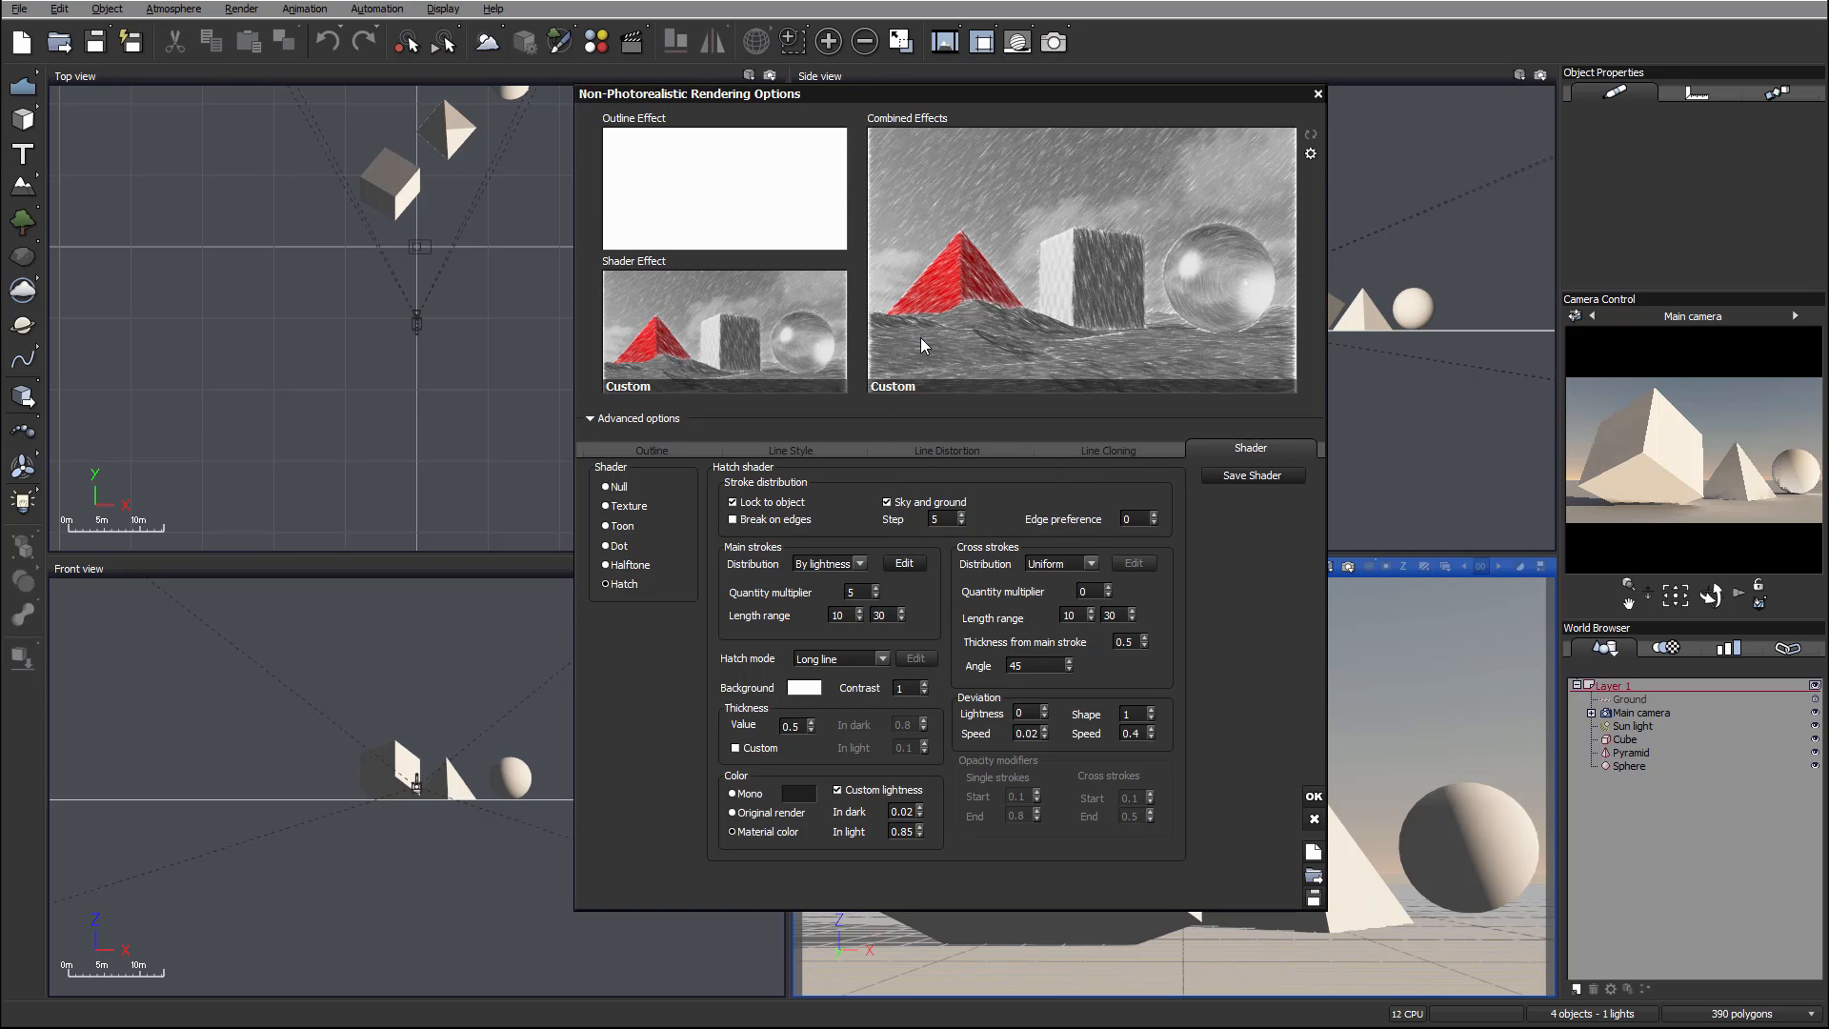
# Set the main strokes' quantity multiplier to 4
pyautogui.doubleClick(1082, 259)
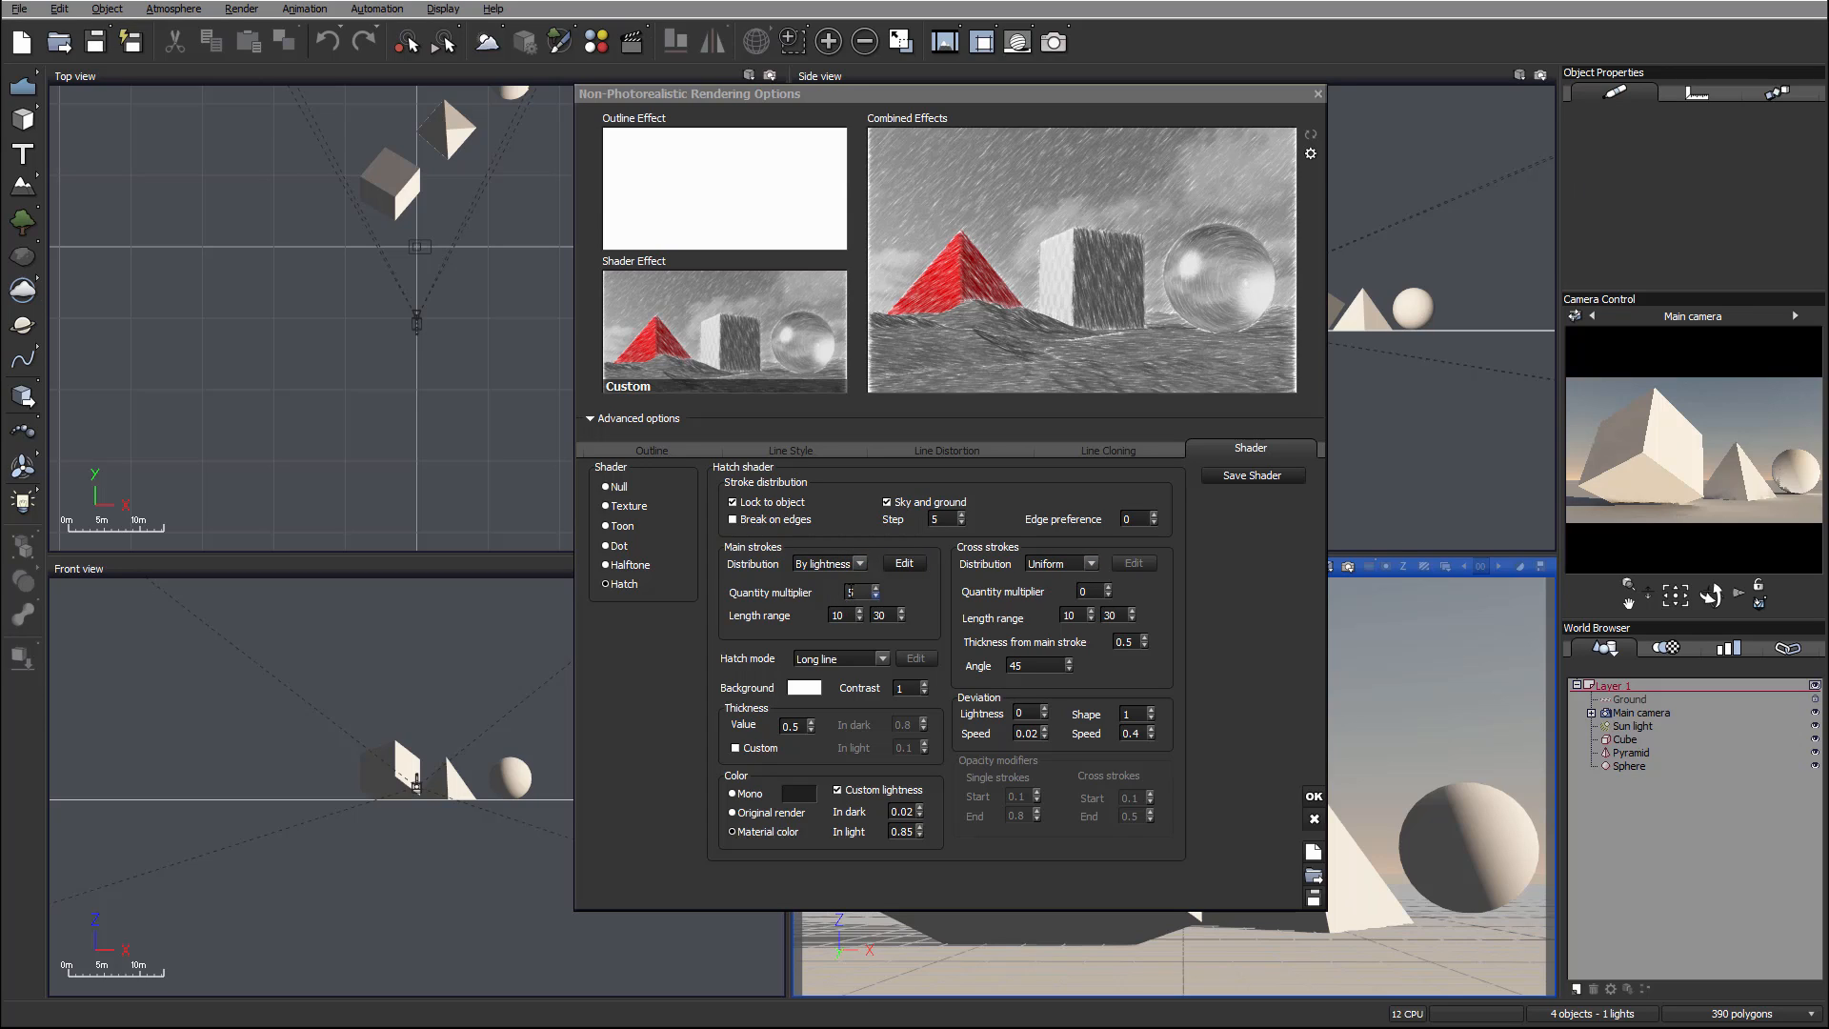
pyautogui.doubleClick(850, 591)
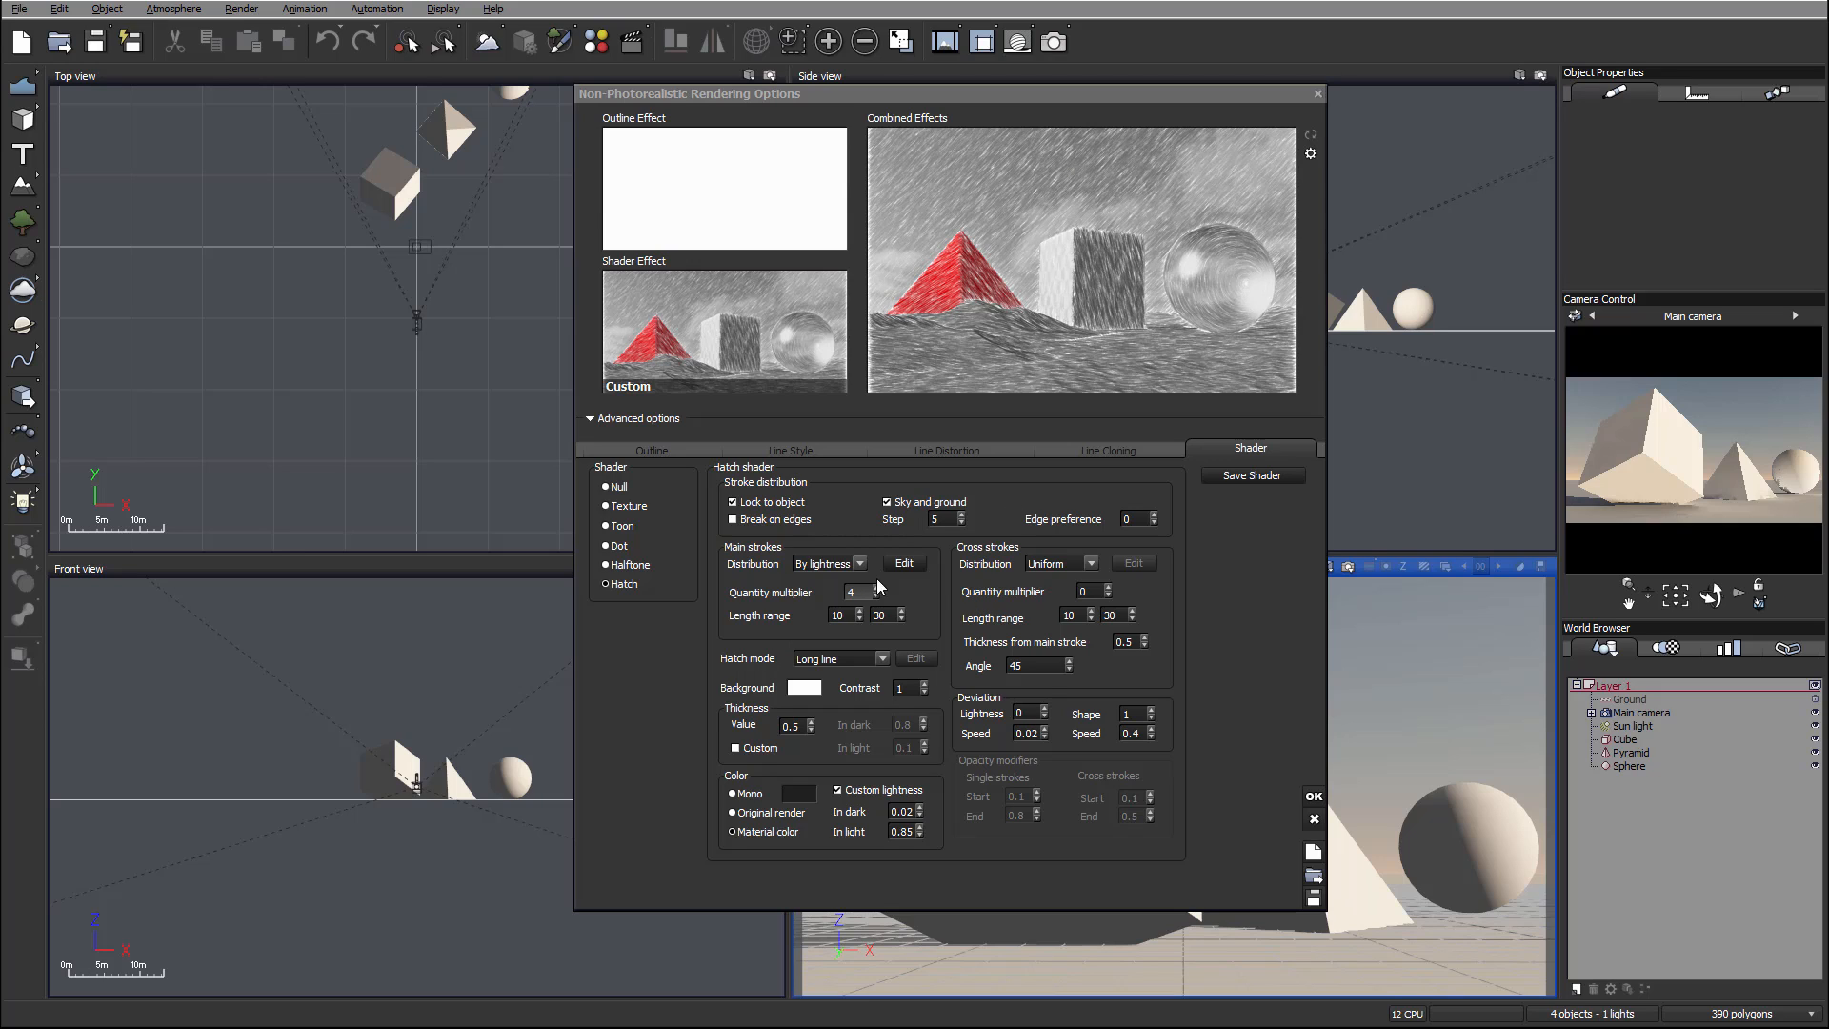
# Distribute the main strokes by normal, with an output range from 1 to 0 and a curve exponent of 0.5
pyautogui.click(837, 563)
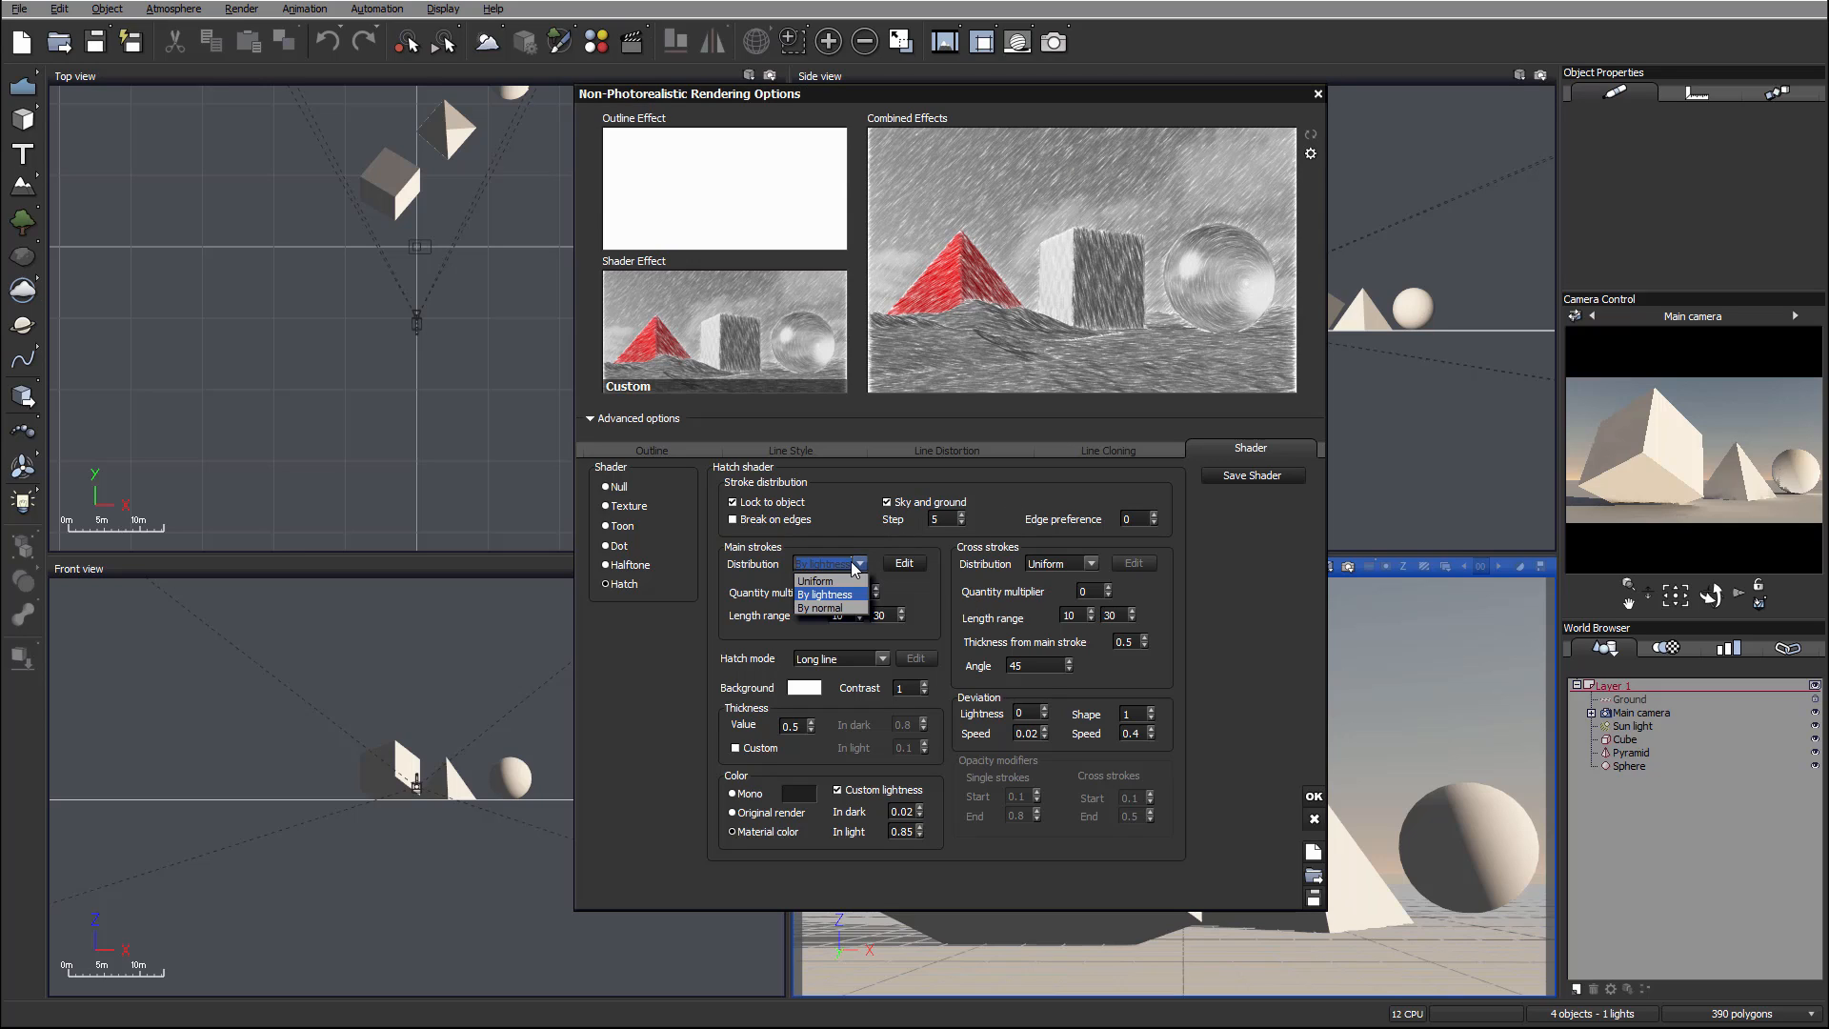
pyautogui.click(836, 610)
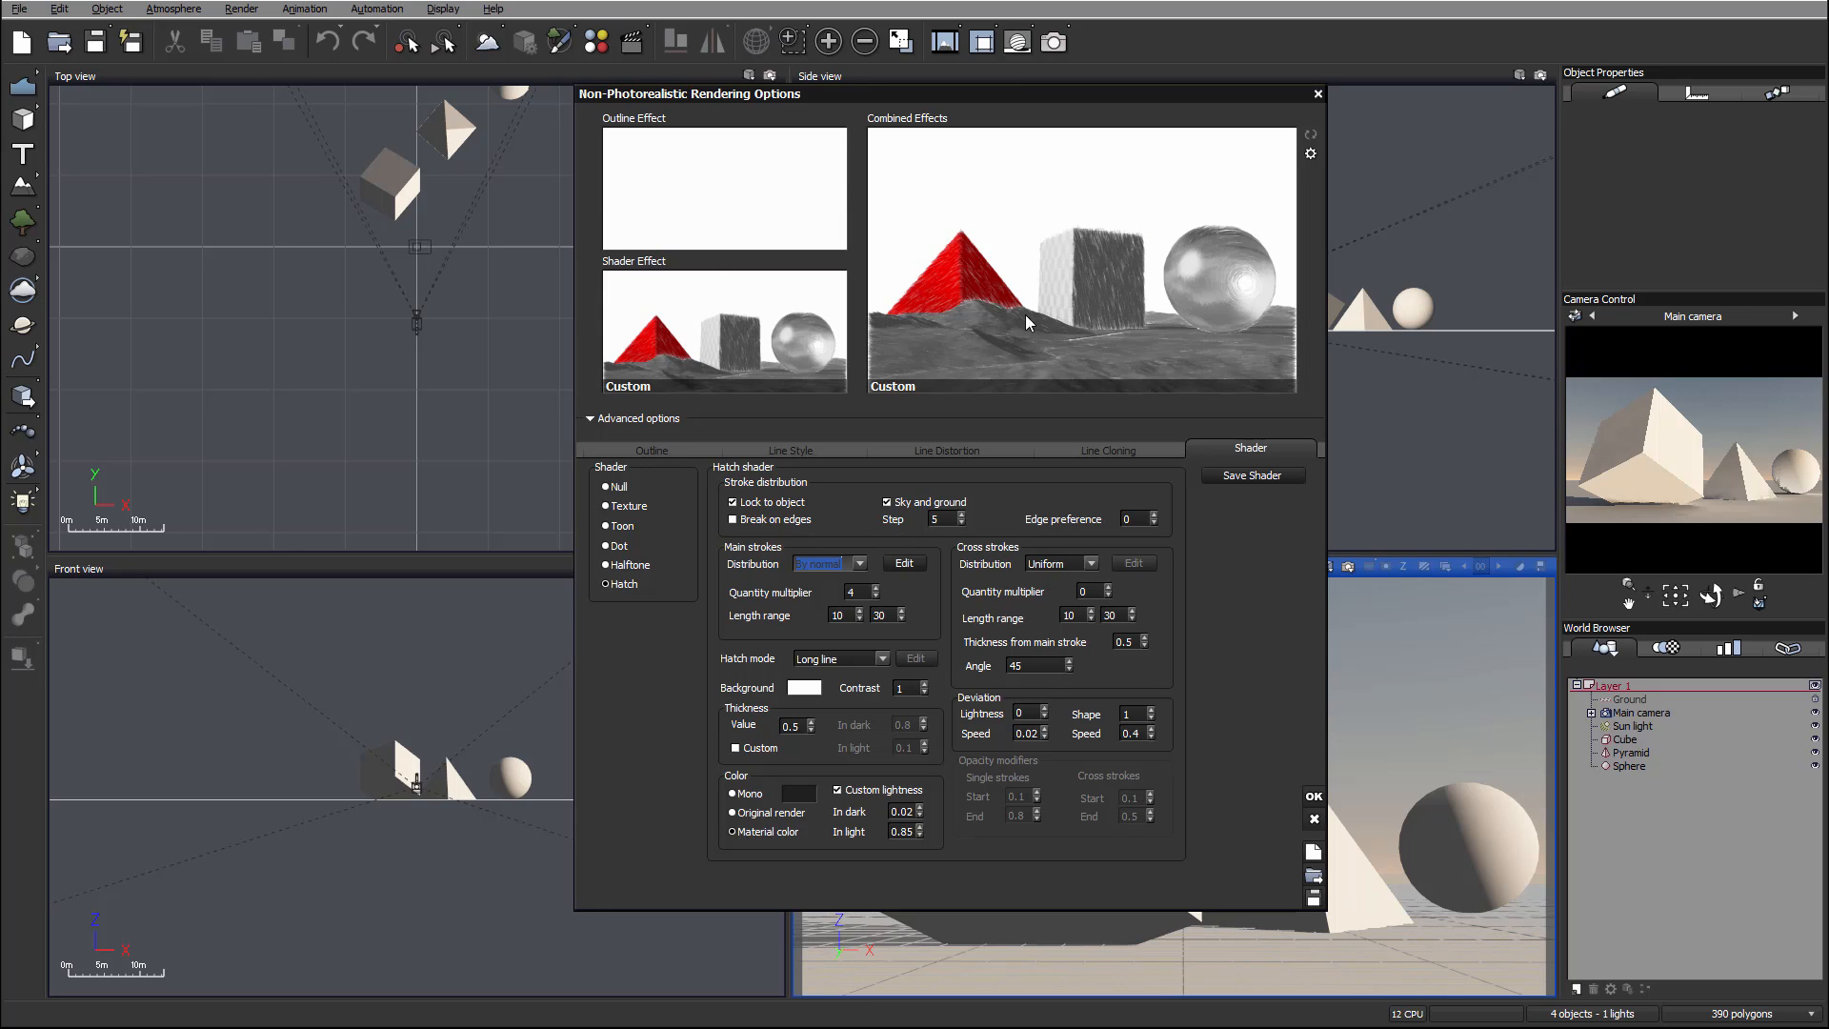
pyautogui.click(918, 566)
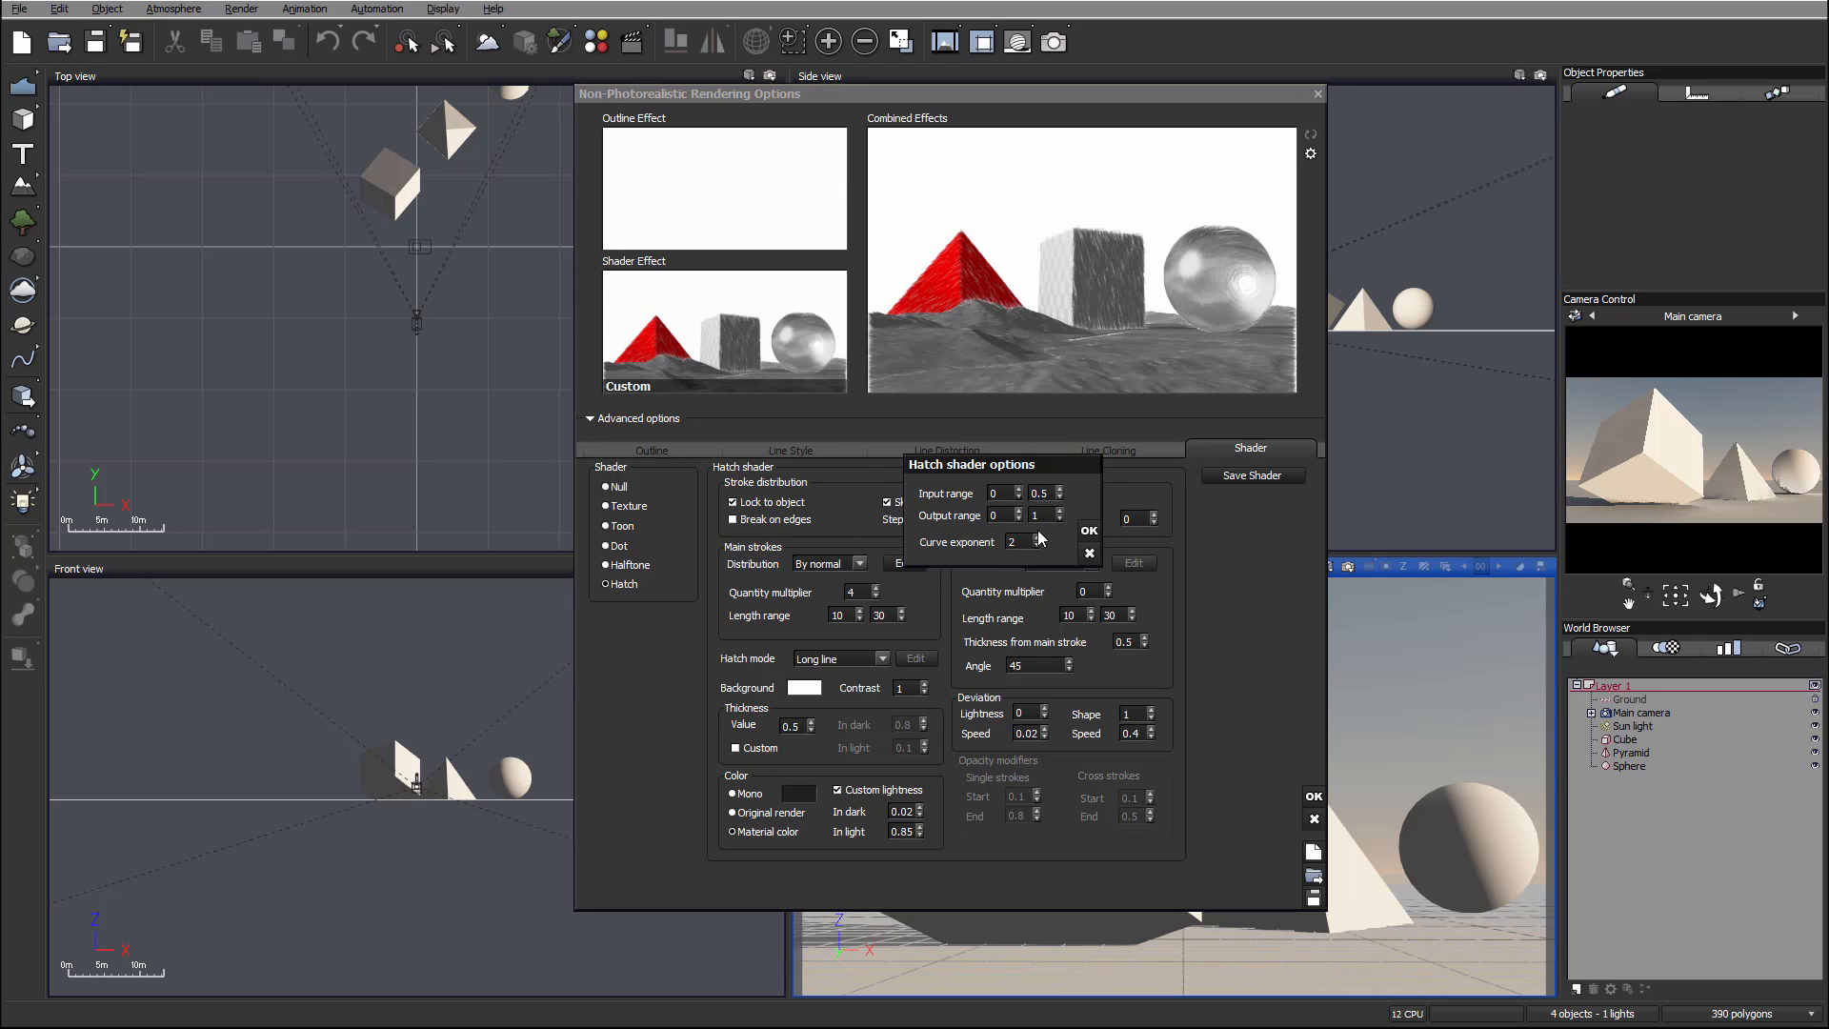
pyautogui.doubleClick(1000, 515)
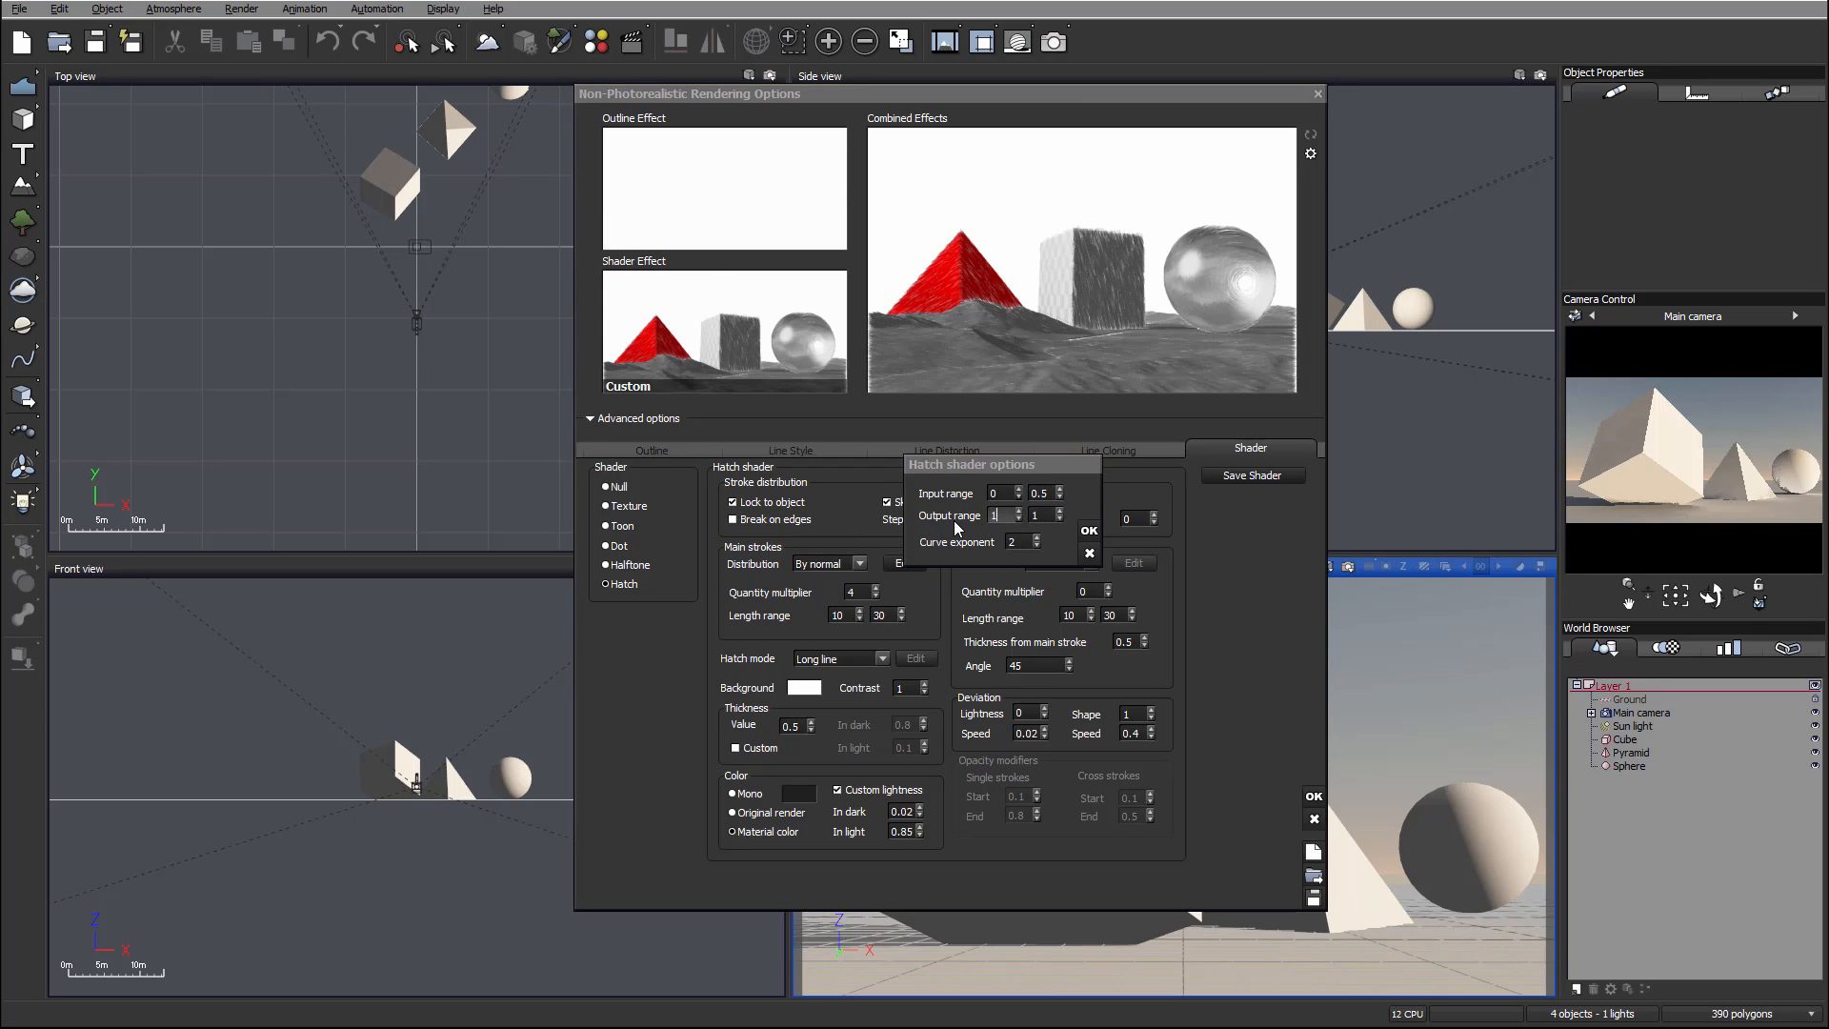
pyautogui.write('1')
pyautogui.press('Tab')
pyautogui.write('0')
pyautogui.press('Tab')
pyautogui.write('1')
pyautogui.write('.5')
pyautogui.click(1088, 531)
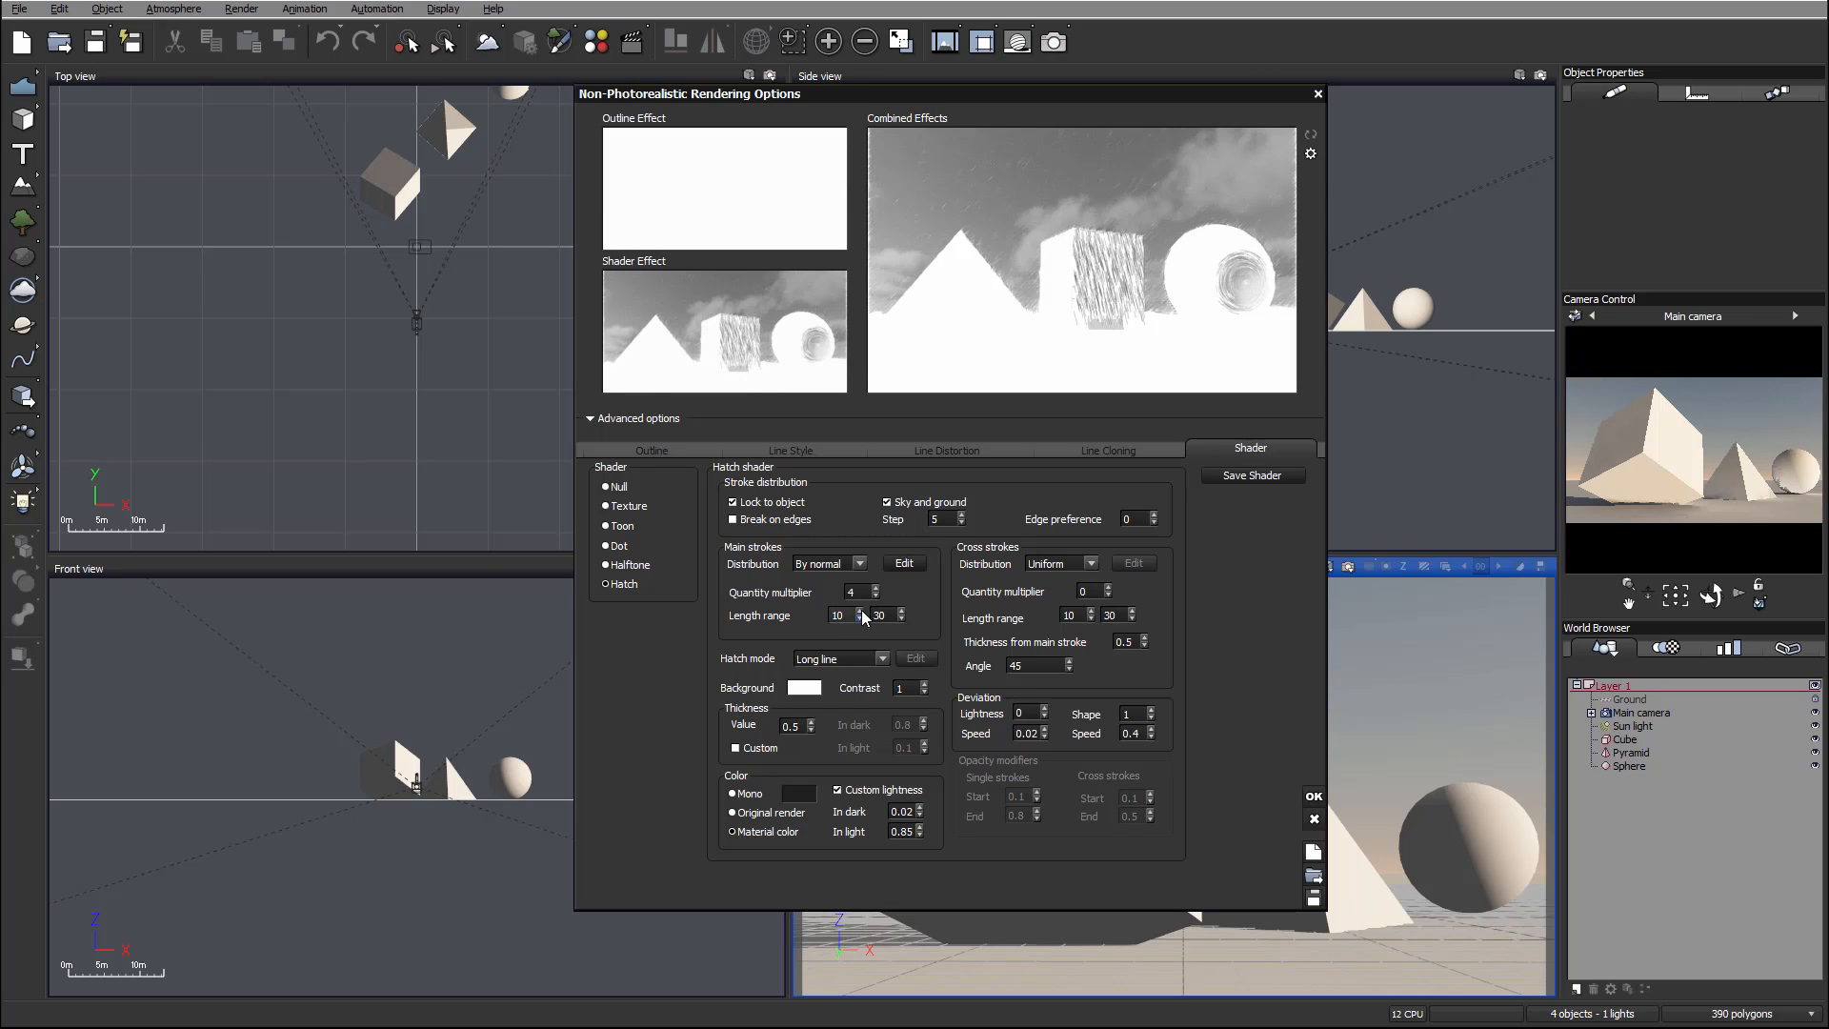
# Set the output range of the main strokes' normal-based distribution from 0.5 to 1 and accept the hatch shader options
pyautogui.click(904, 562)
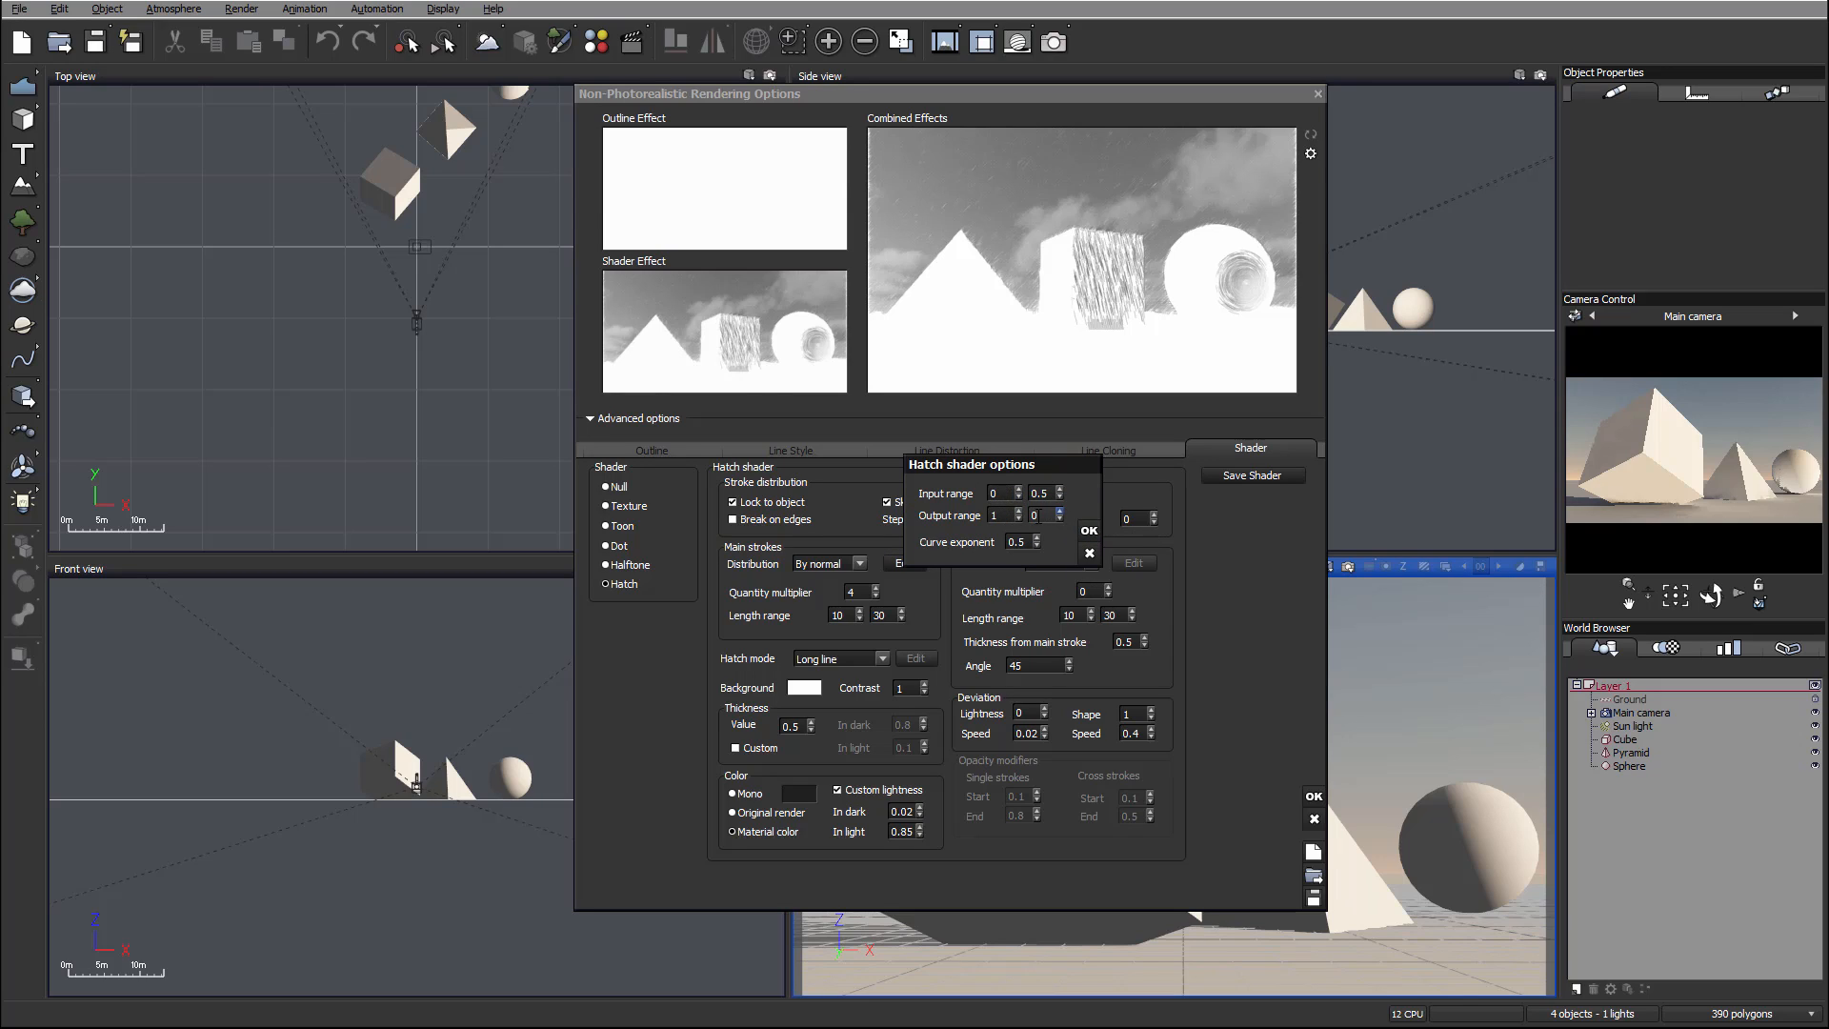
pyautogui.moveTo(1003, 515); pyautogui.dragTo(962, 521)
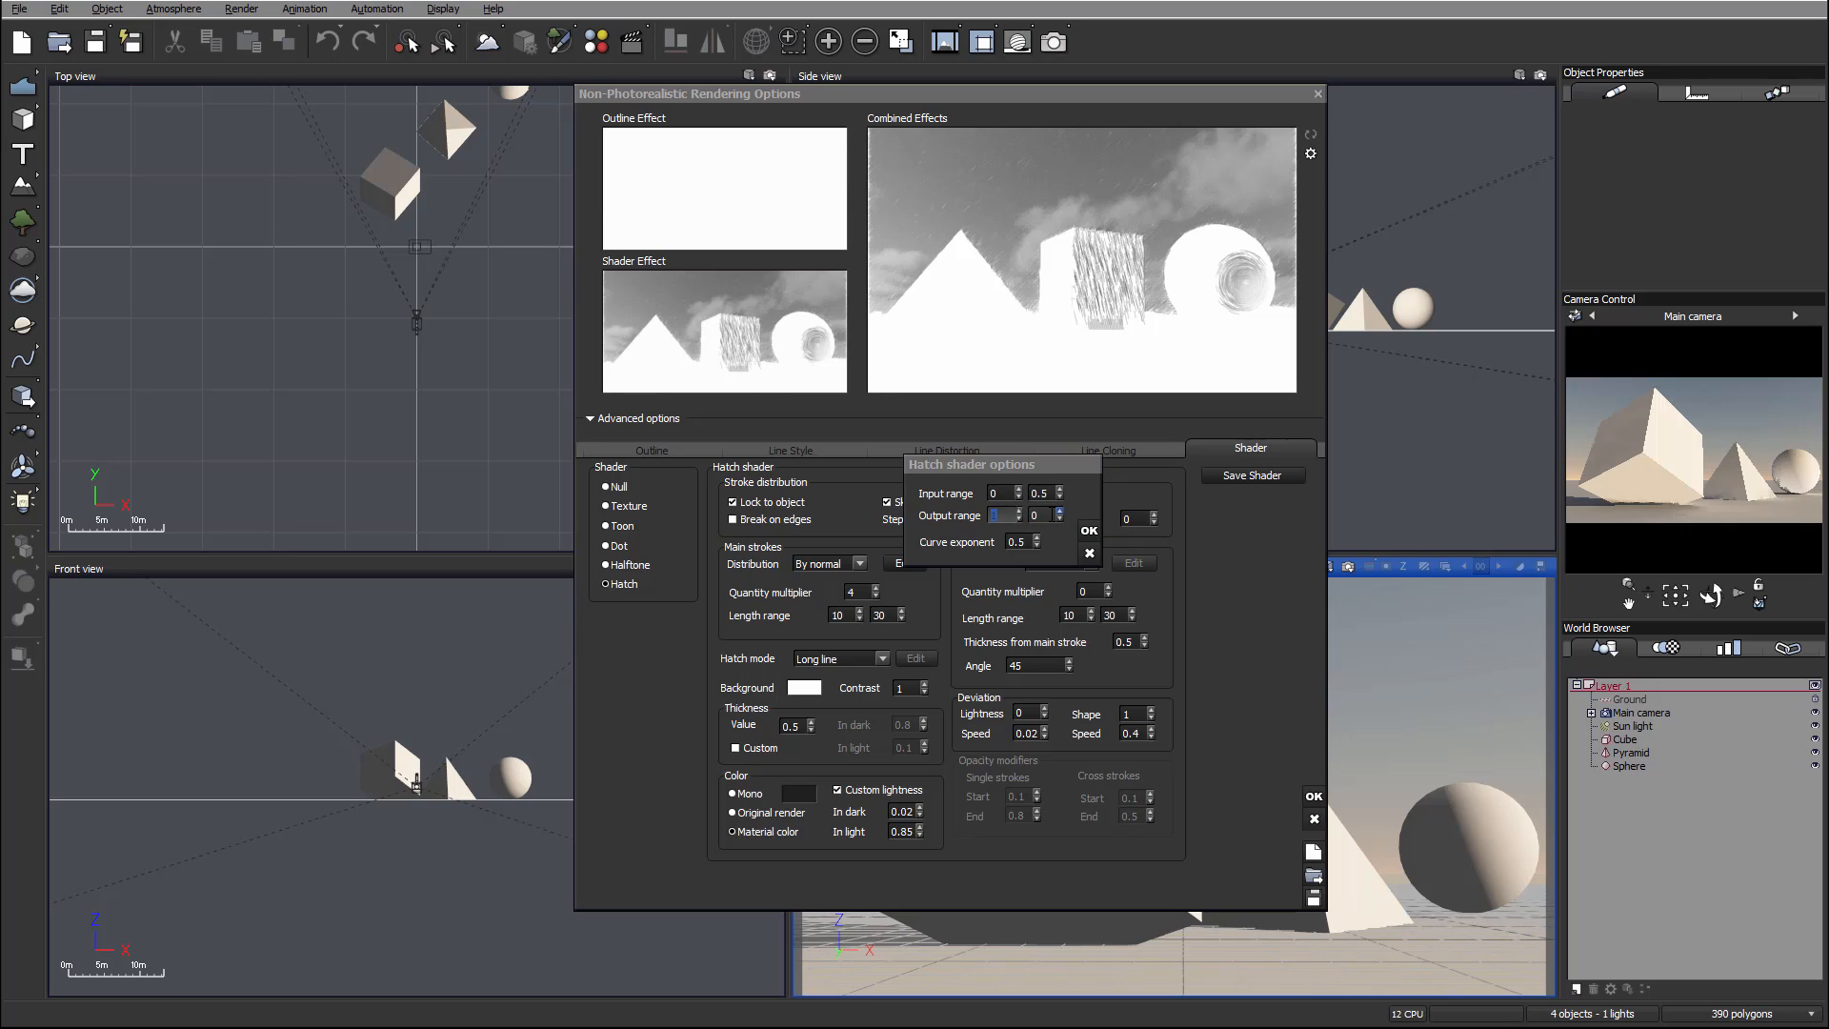
pyautogui.write('0.5')
pyautogui.press('Tab')
pyautogui.write('1')
pyautogui.click(1088, 531)
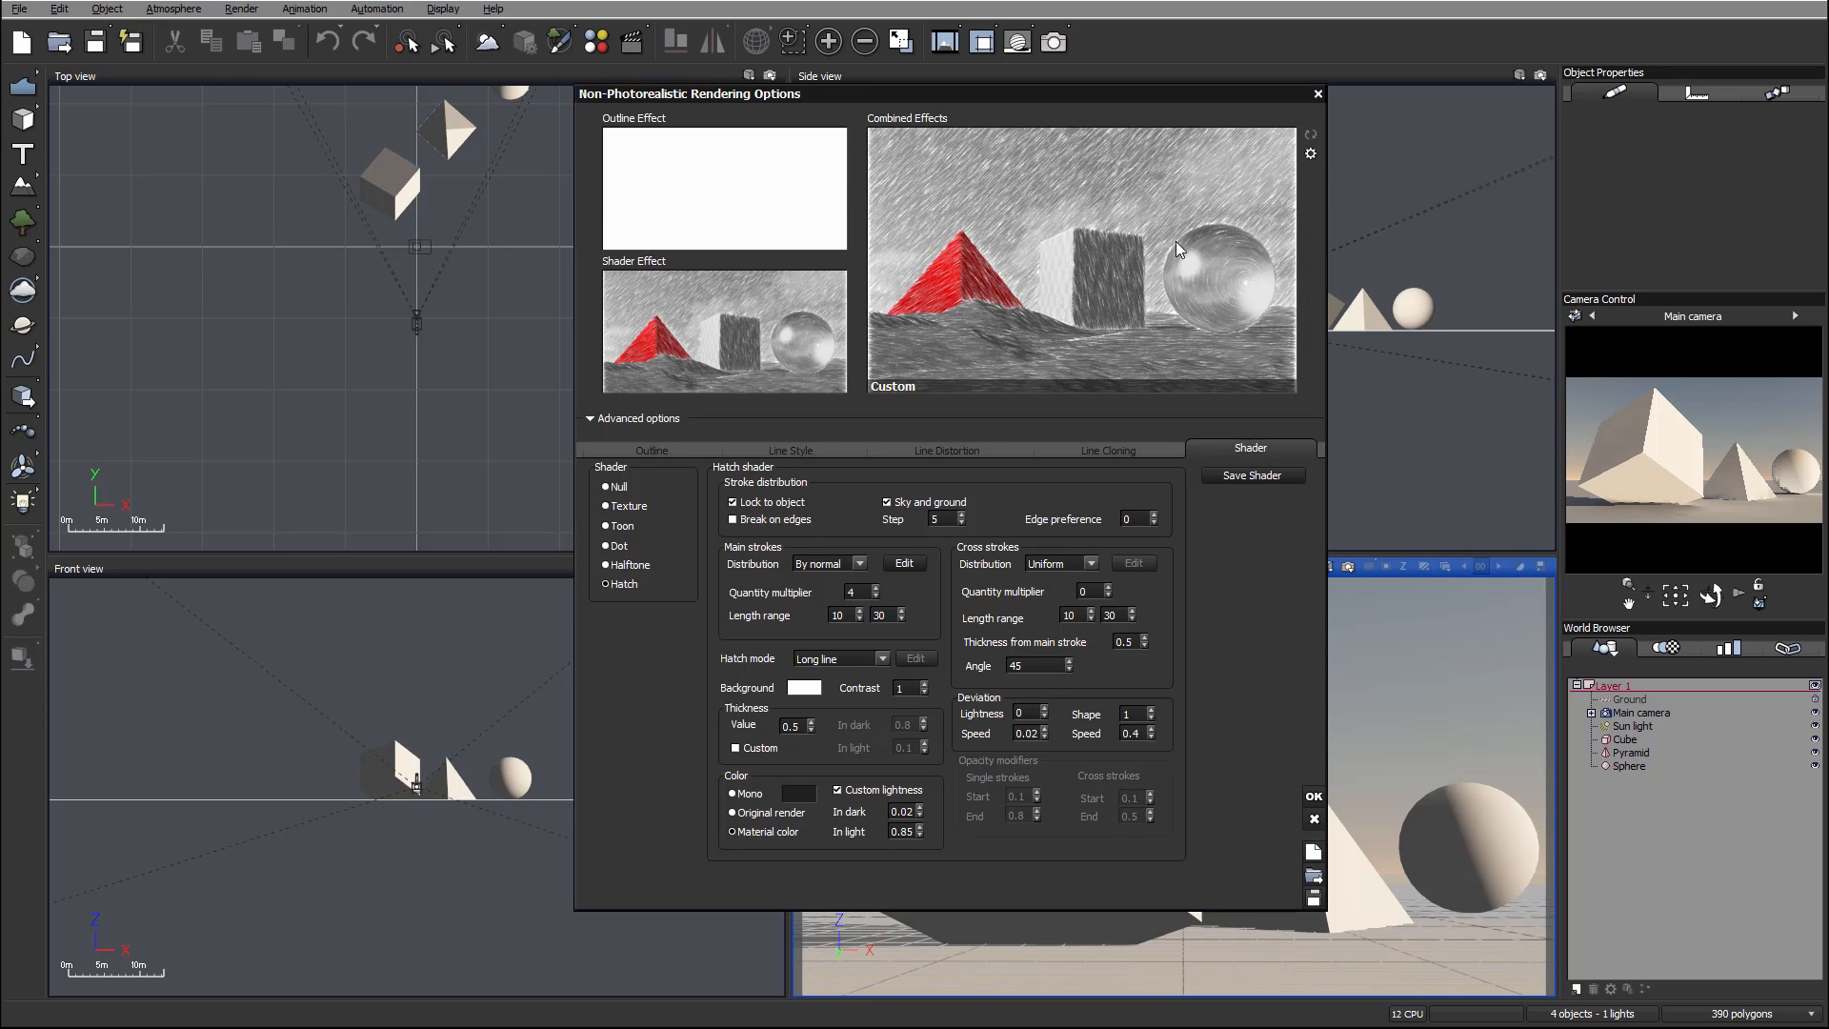
pyautogui.click(903, 564)
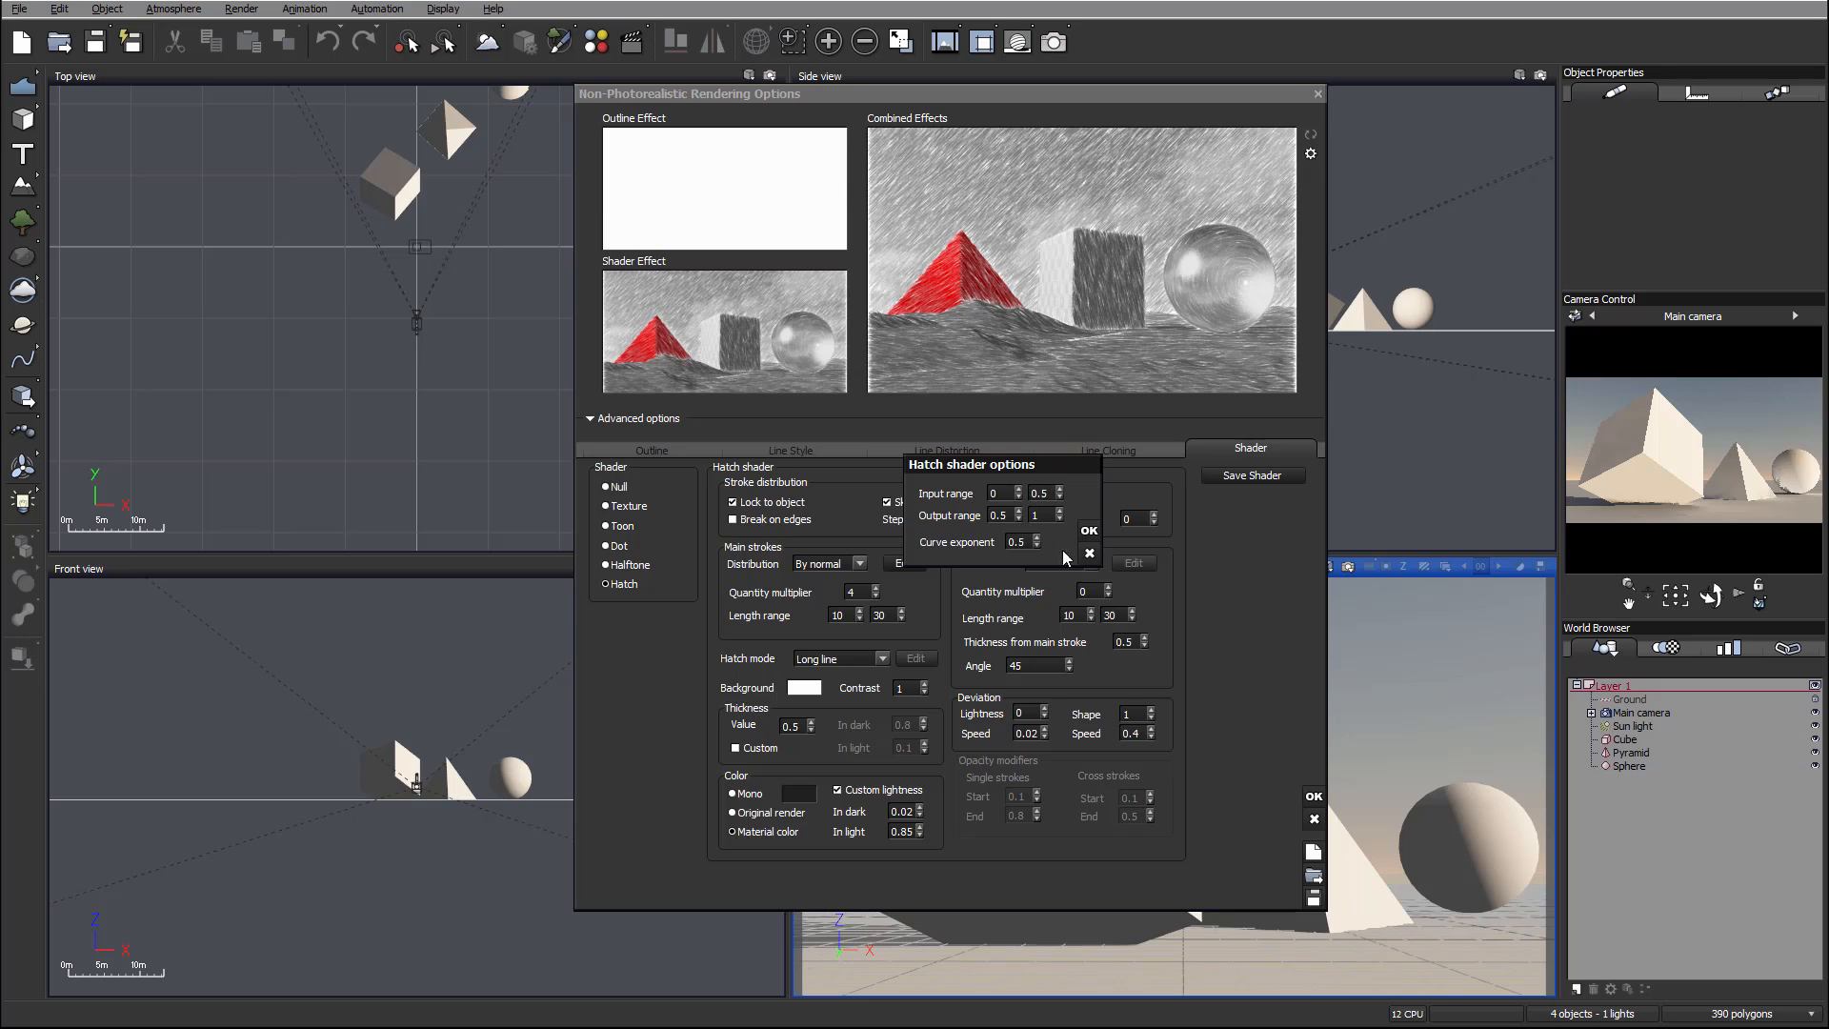
pyautogui.click(1088, 531)
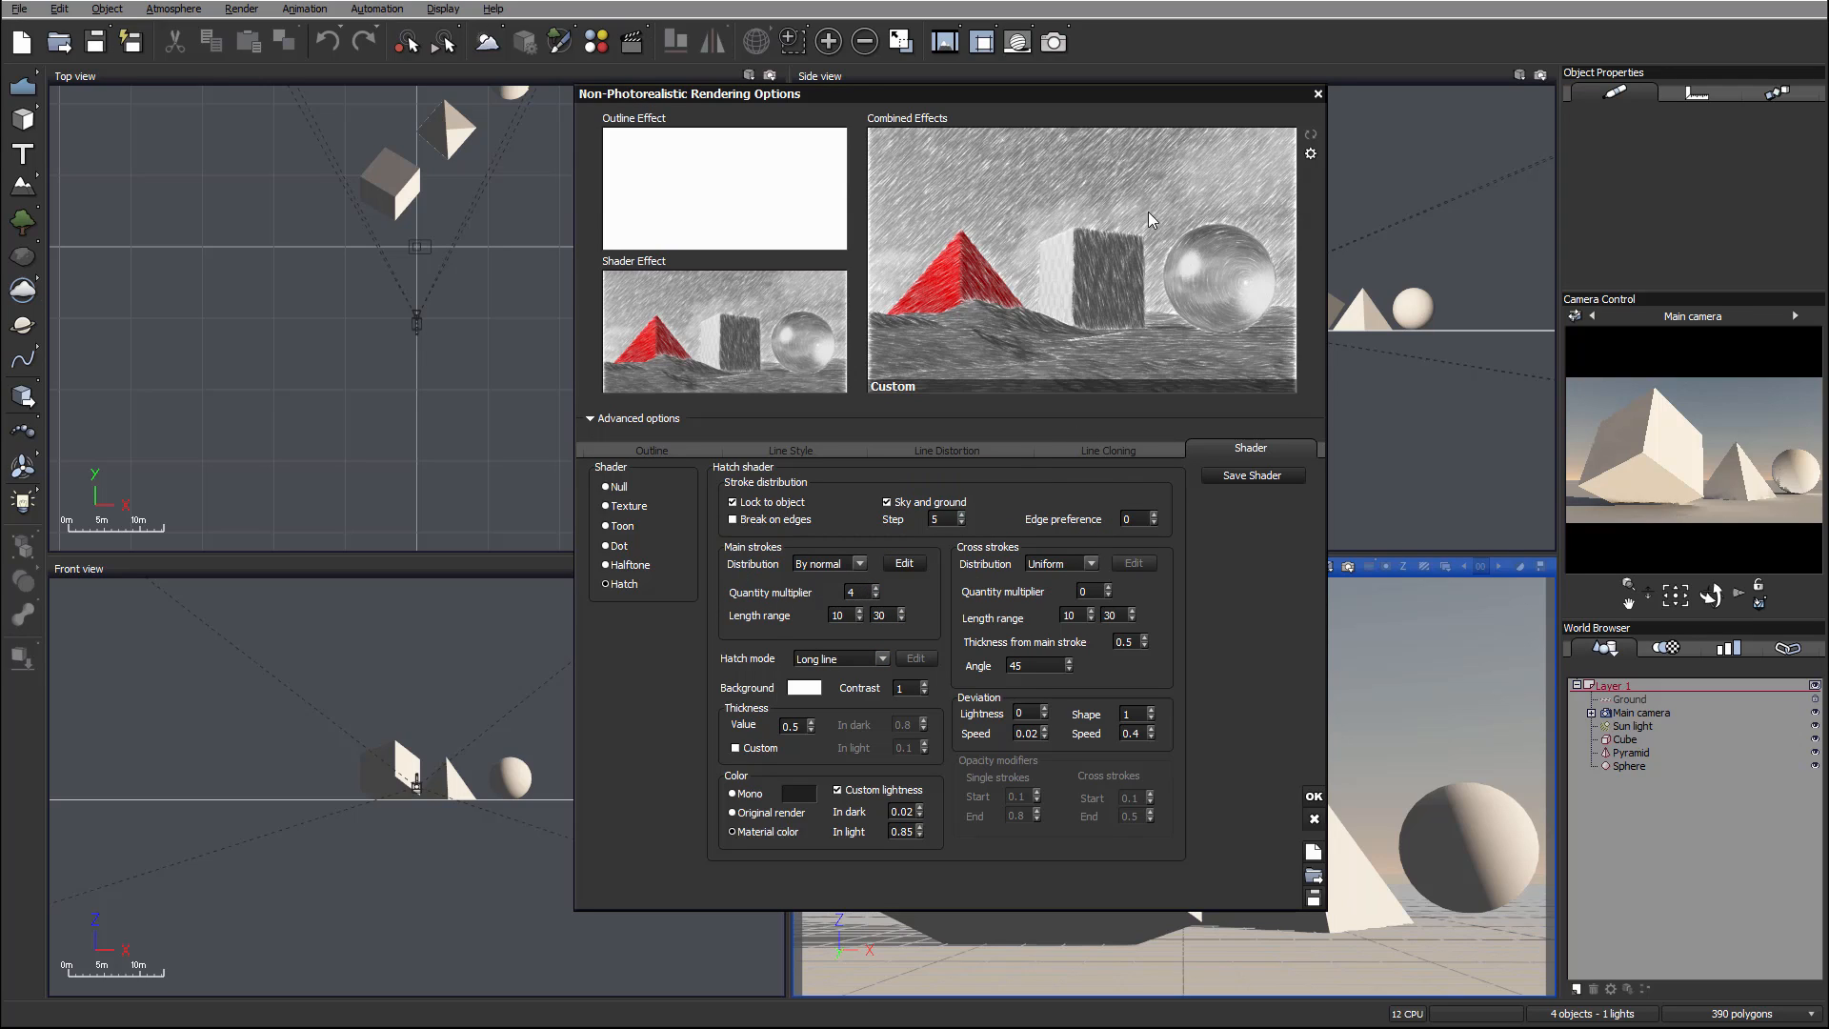
# Try quantity multipliers of 0, 55 and 2 for the main strokes
pyautogui.doubleClick(853, 592)
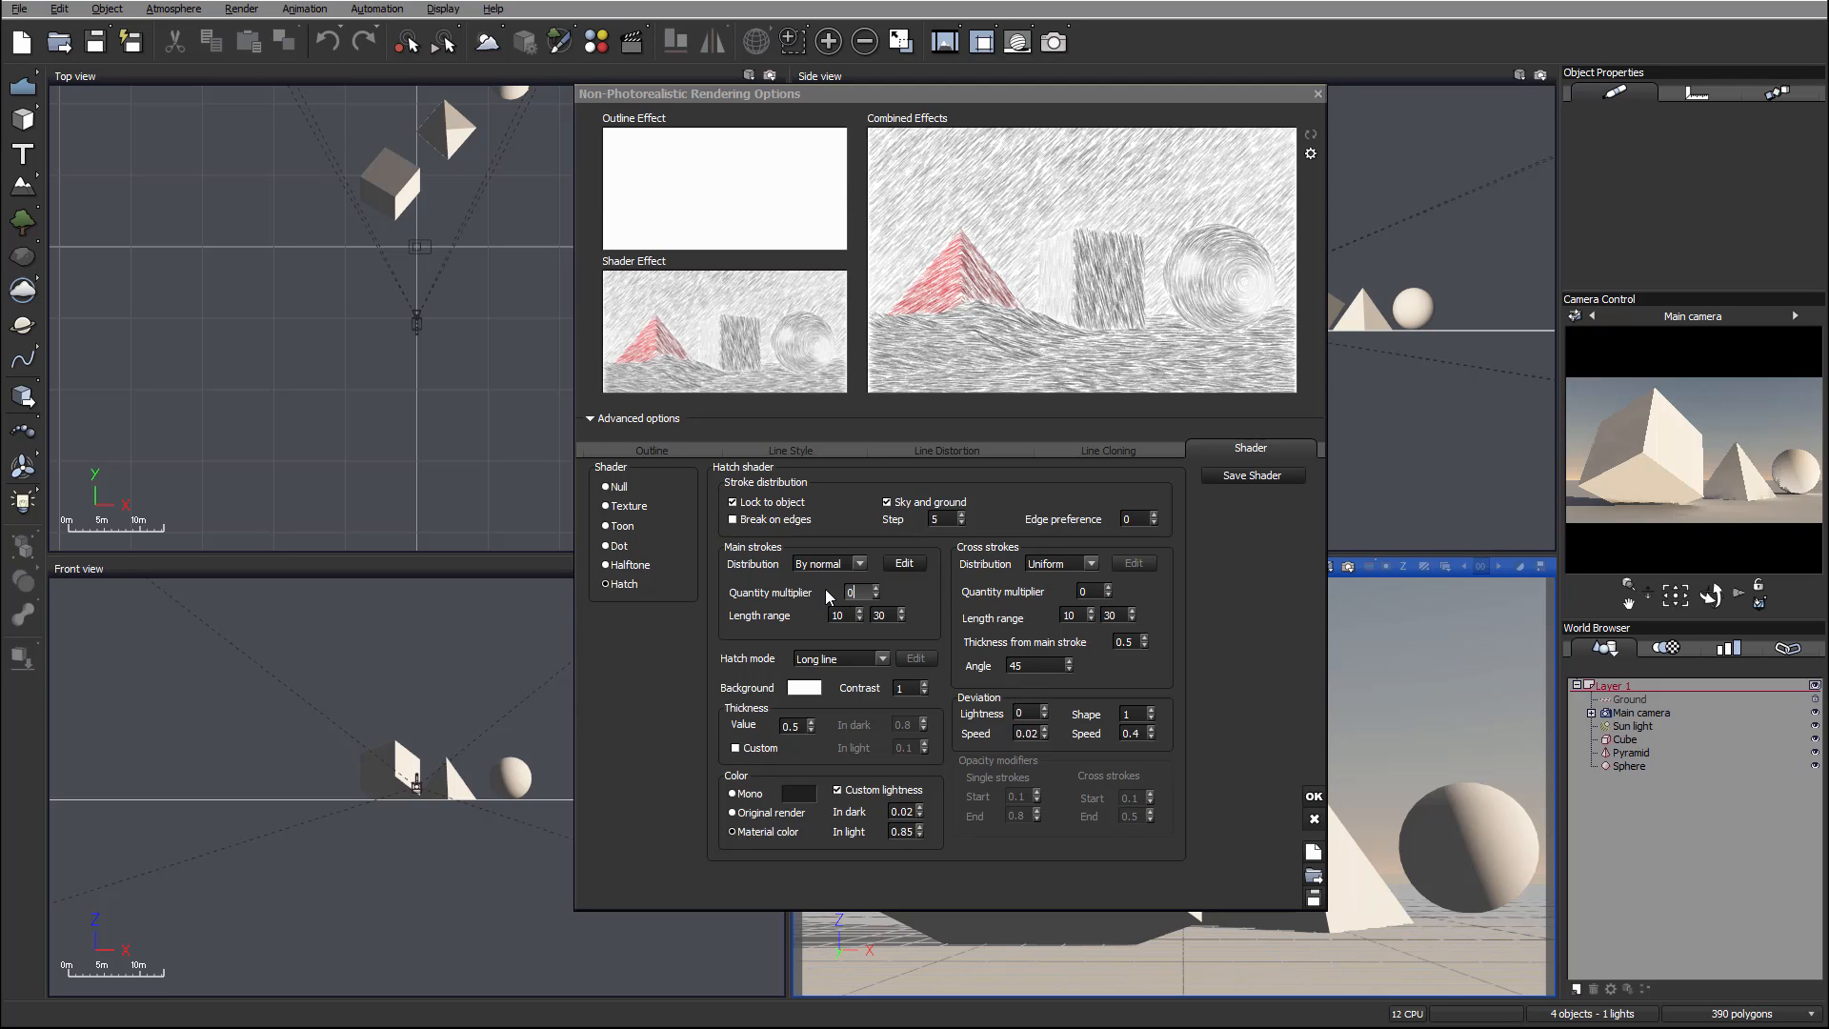
pyautogui.write('0')
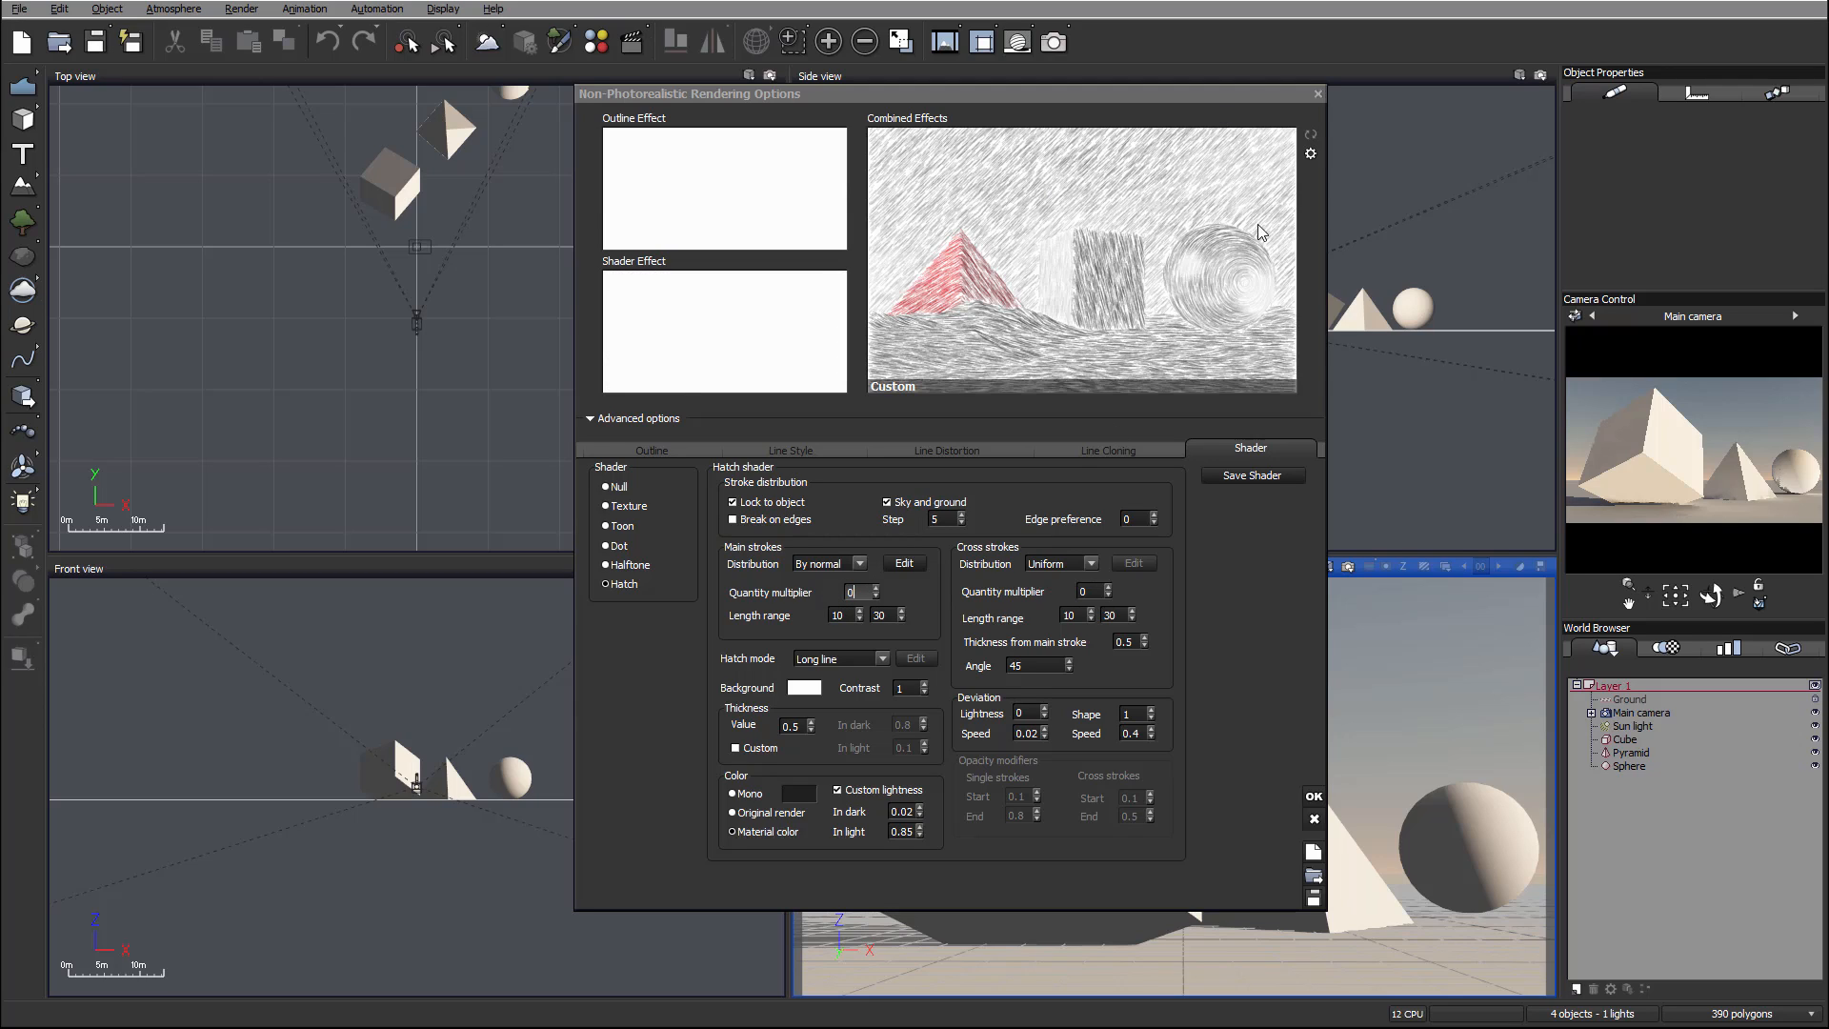
pyautogui.moveTo(869, 595); pyautogui.dragTo(741, 584)
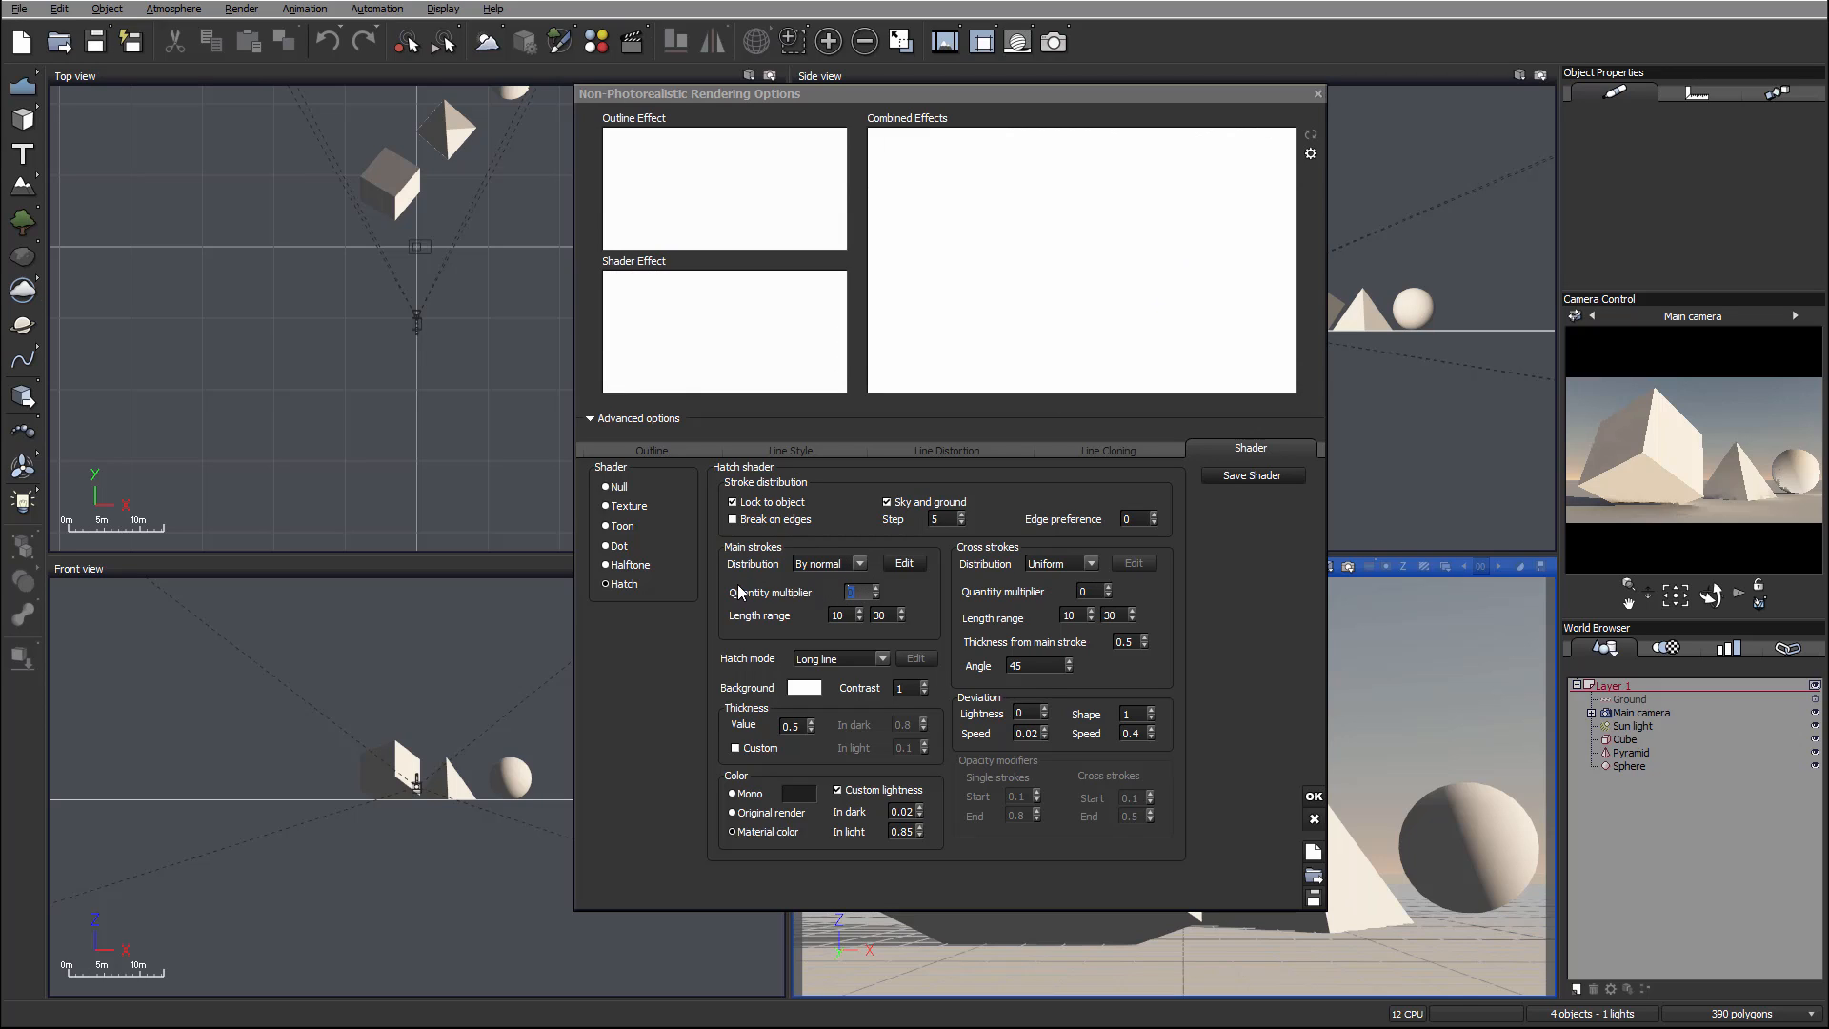
pyautogui.write('55')
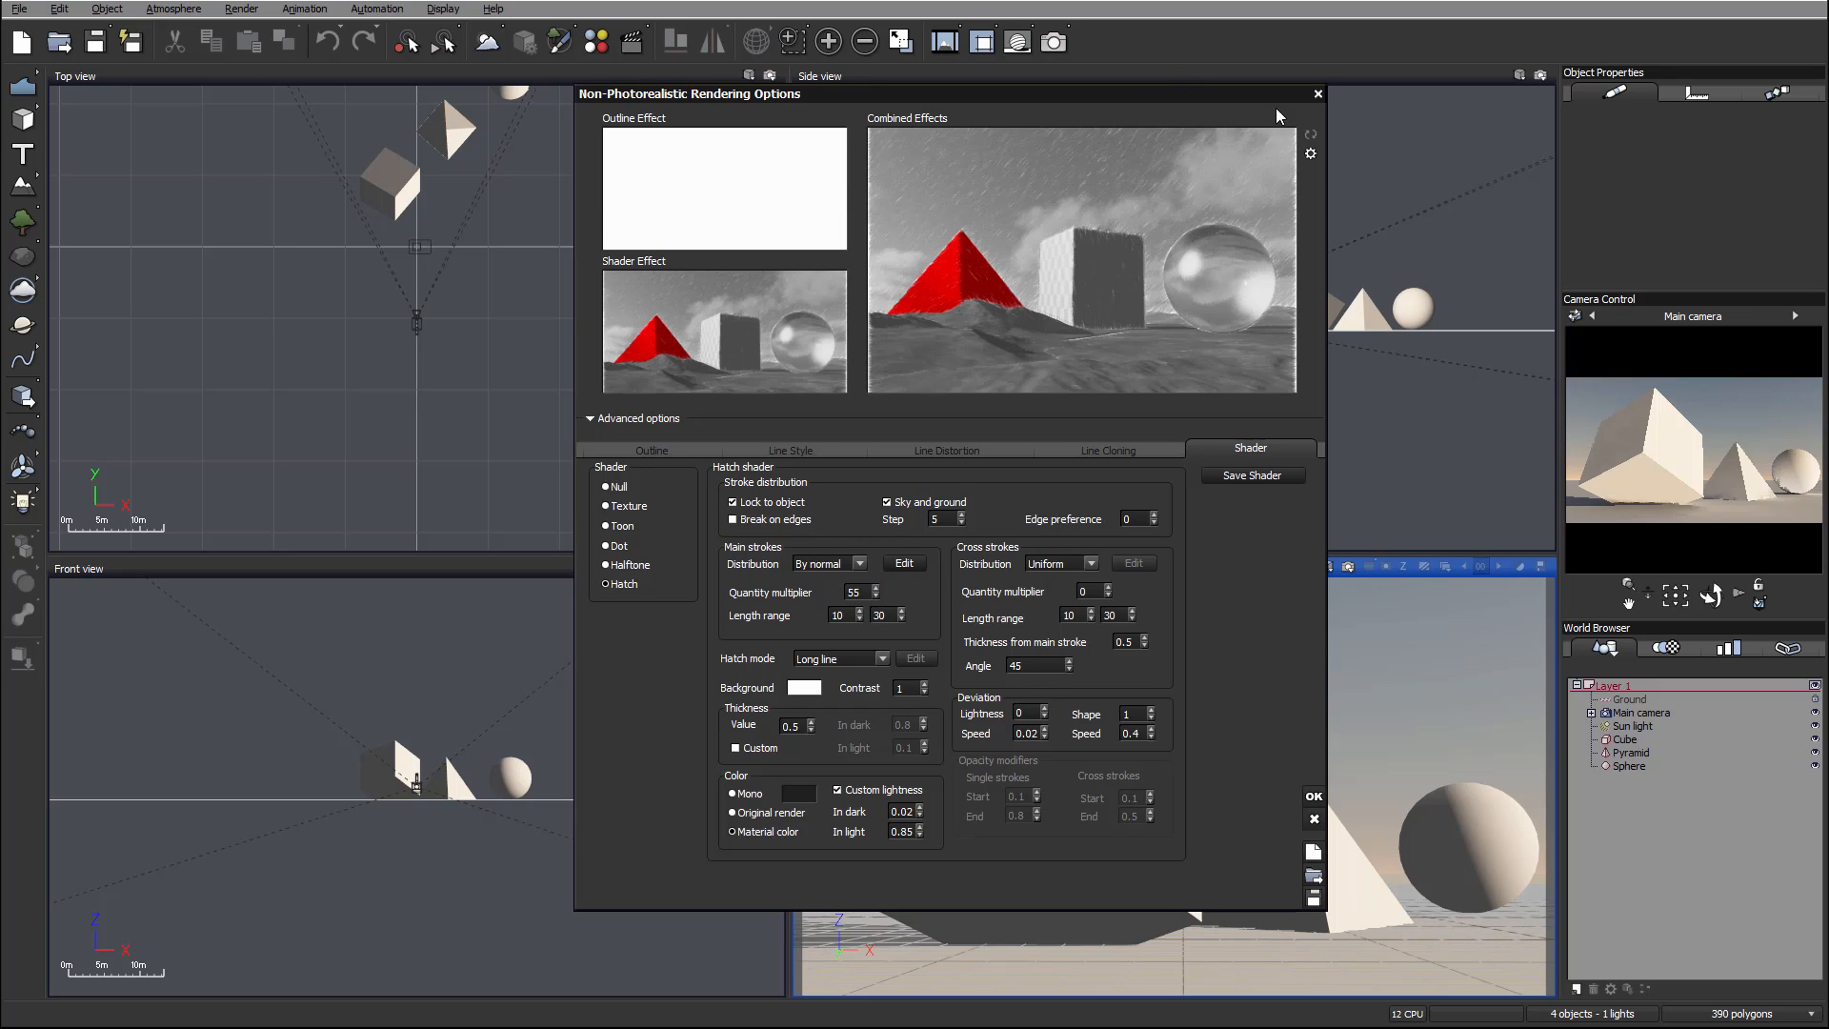
pyautogui.click(865, 591)
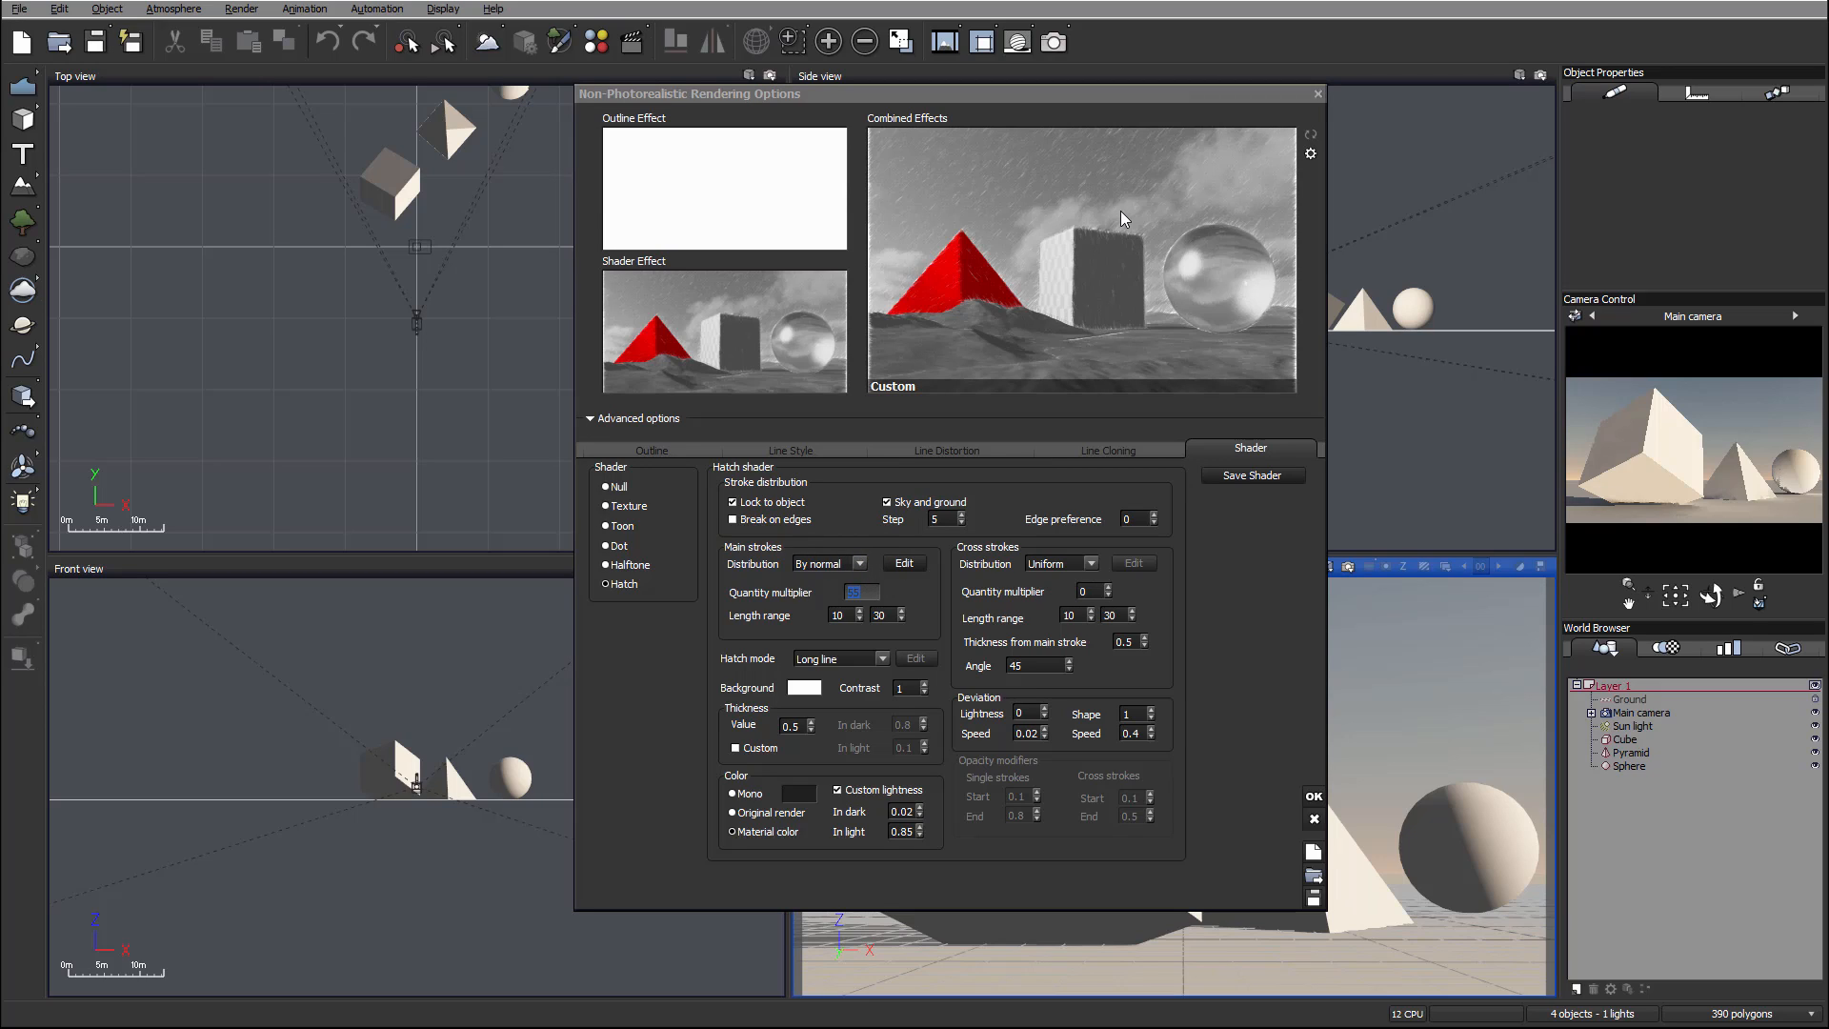
pyautogui.write('2')
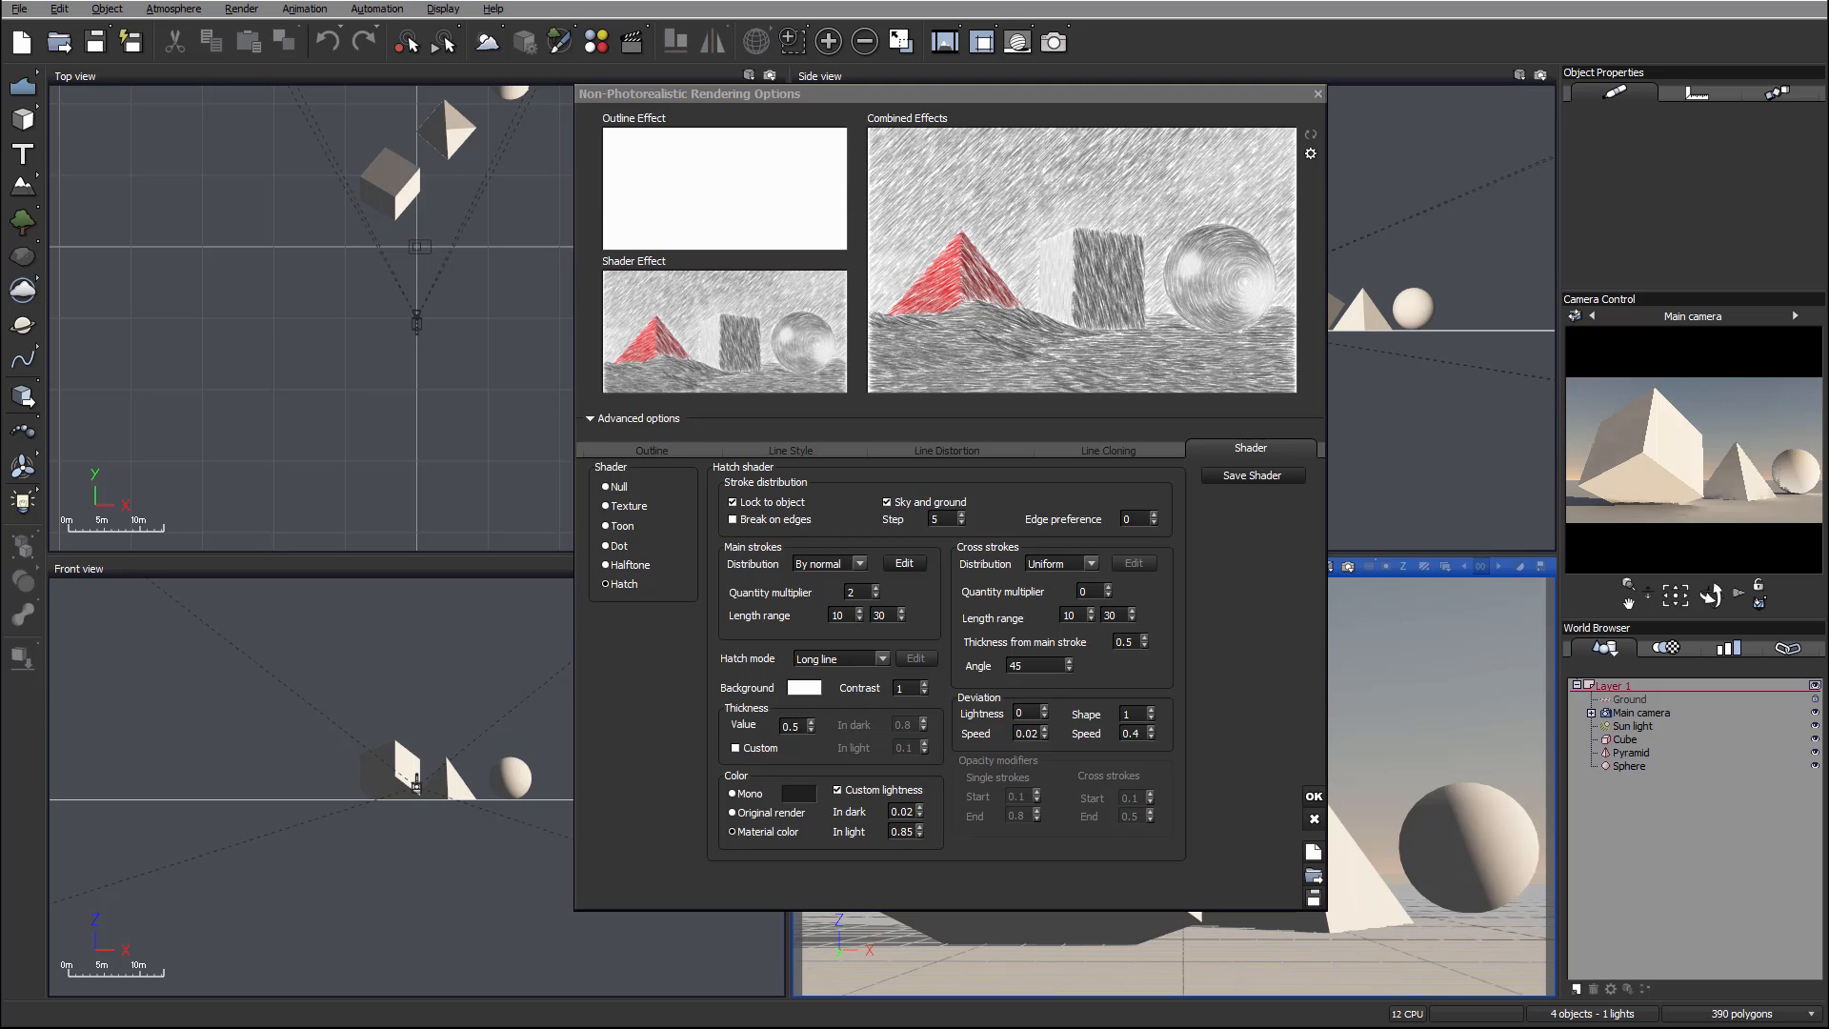
# Switch the main strokes' distribution to Uniform and set their quantity multiplier to 5
pyautogui.click(845, 566)
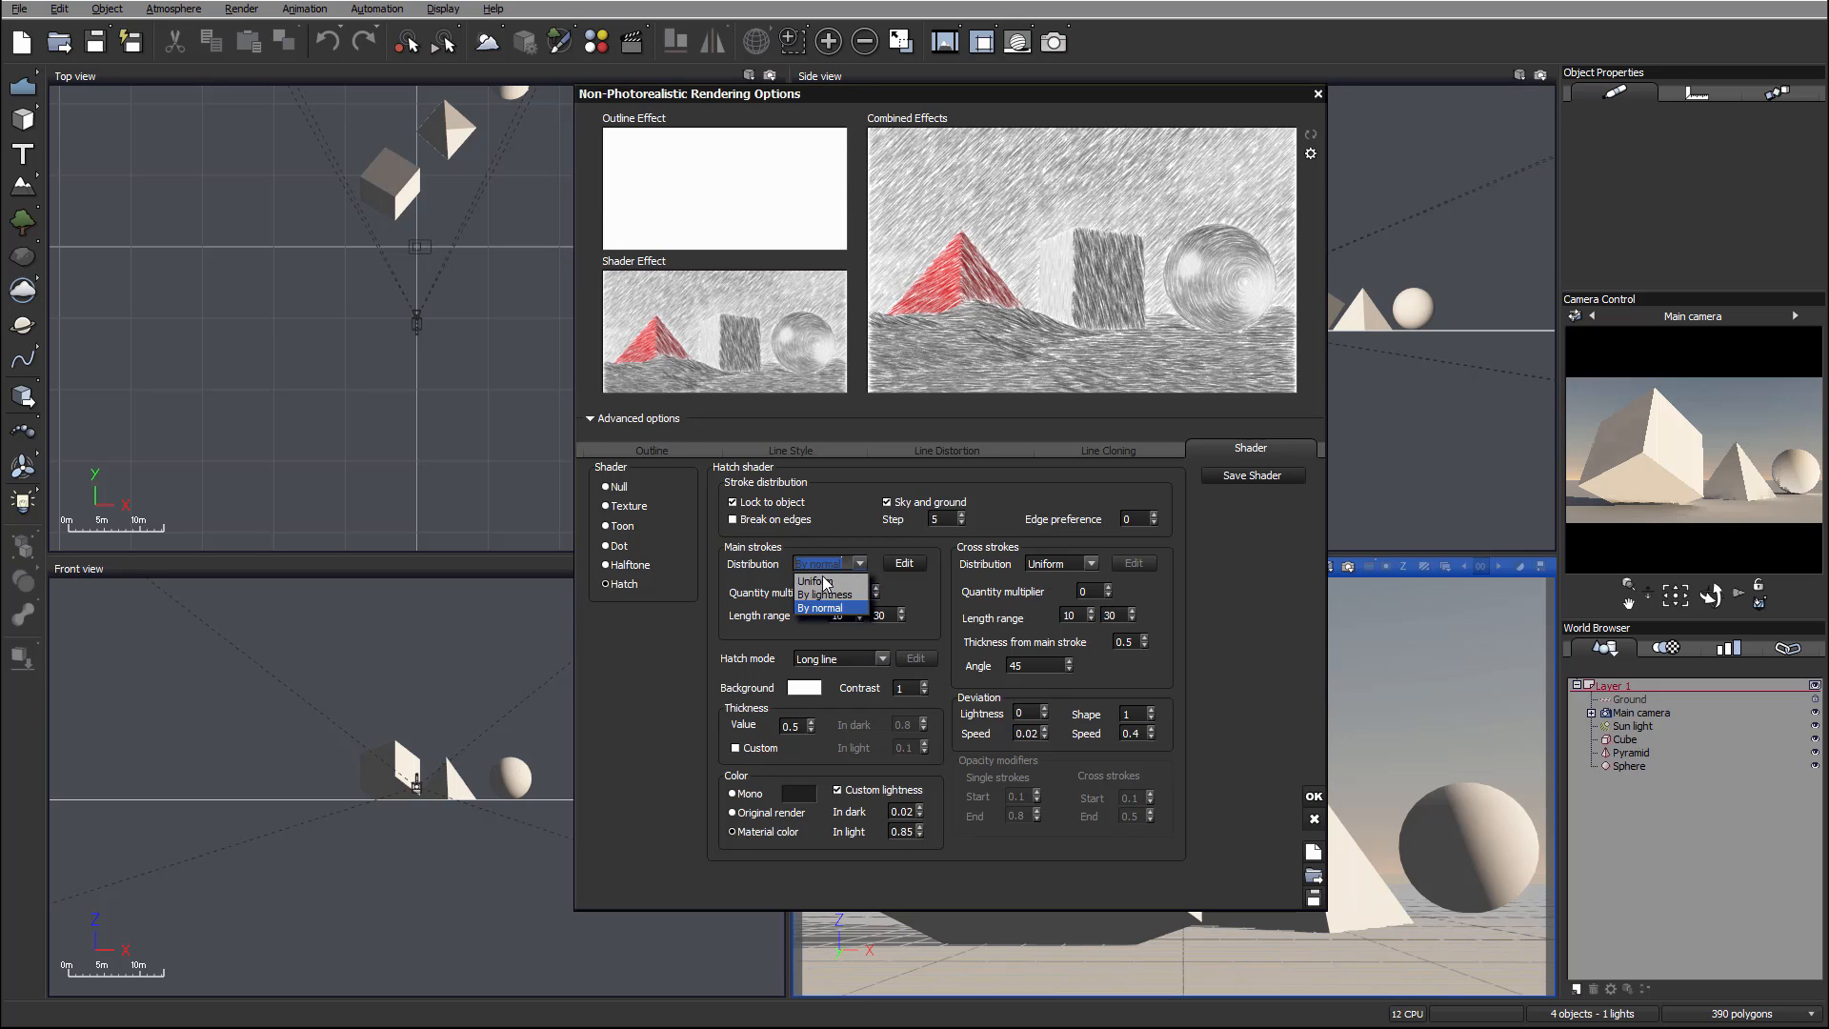
pyautogui.click(823, 576)
pyautogui.press('Tab')
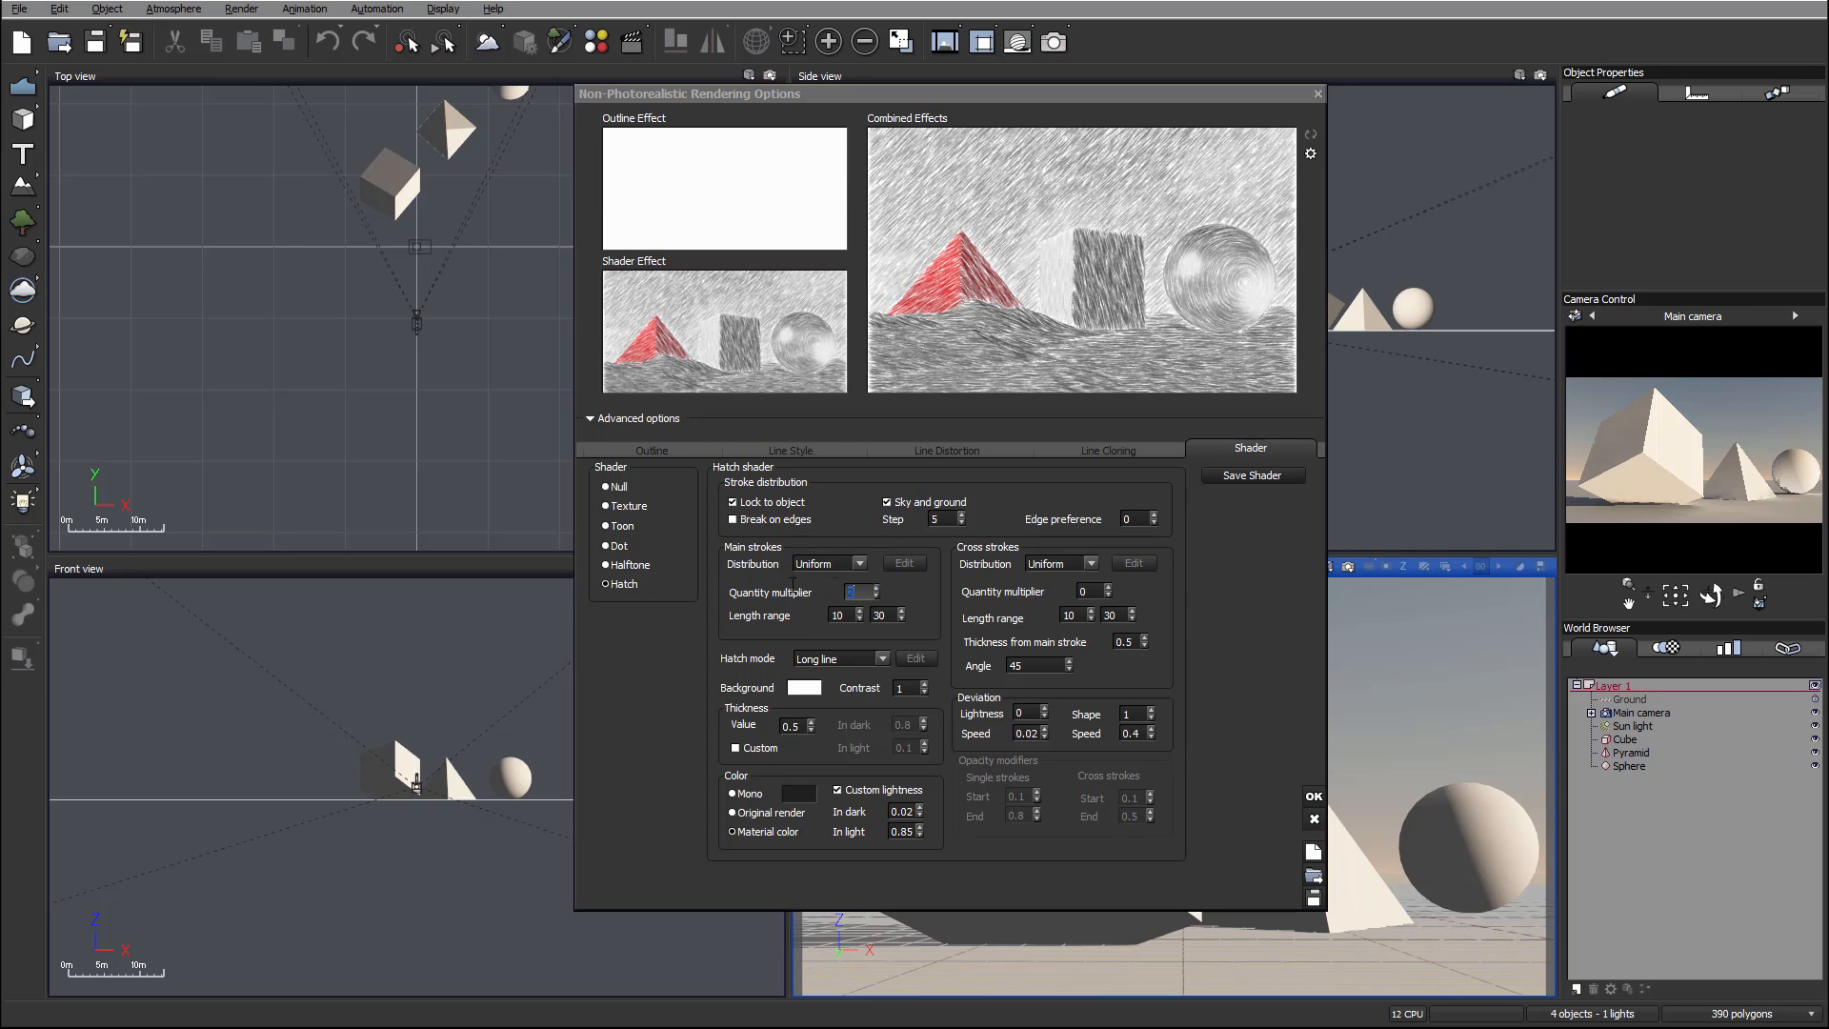
pyautogui.write('5')
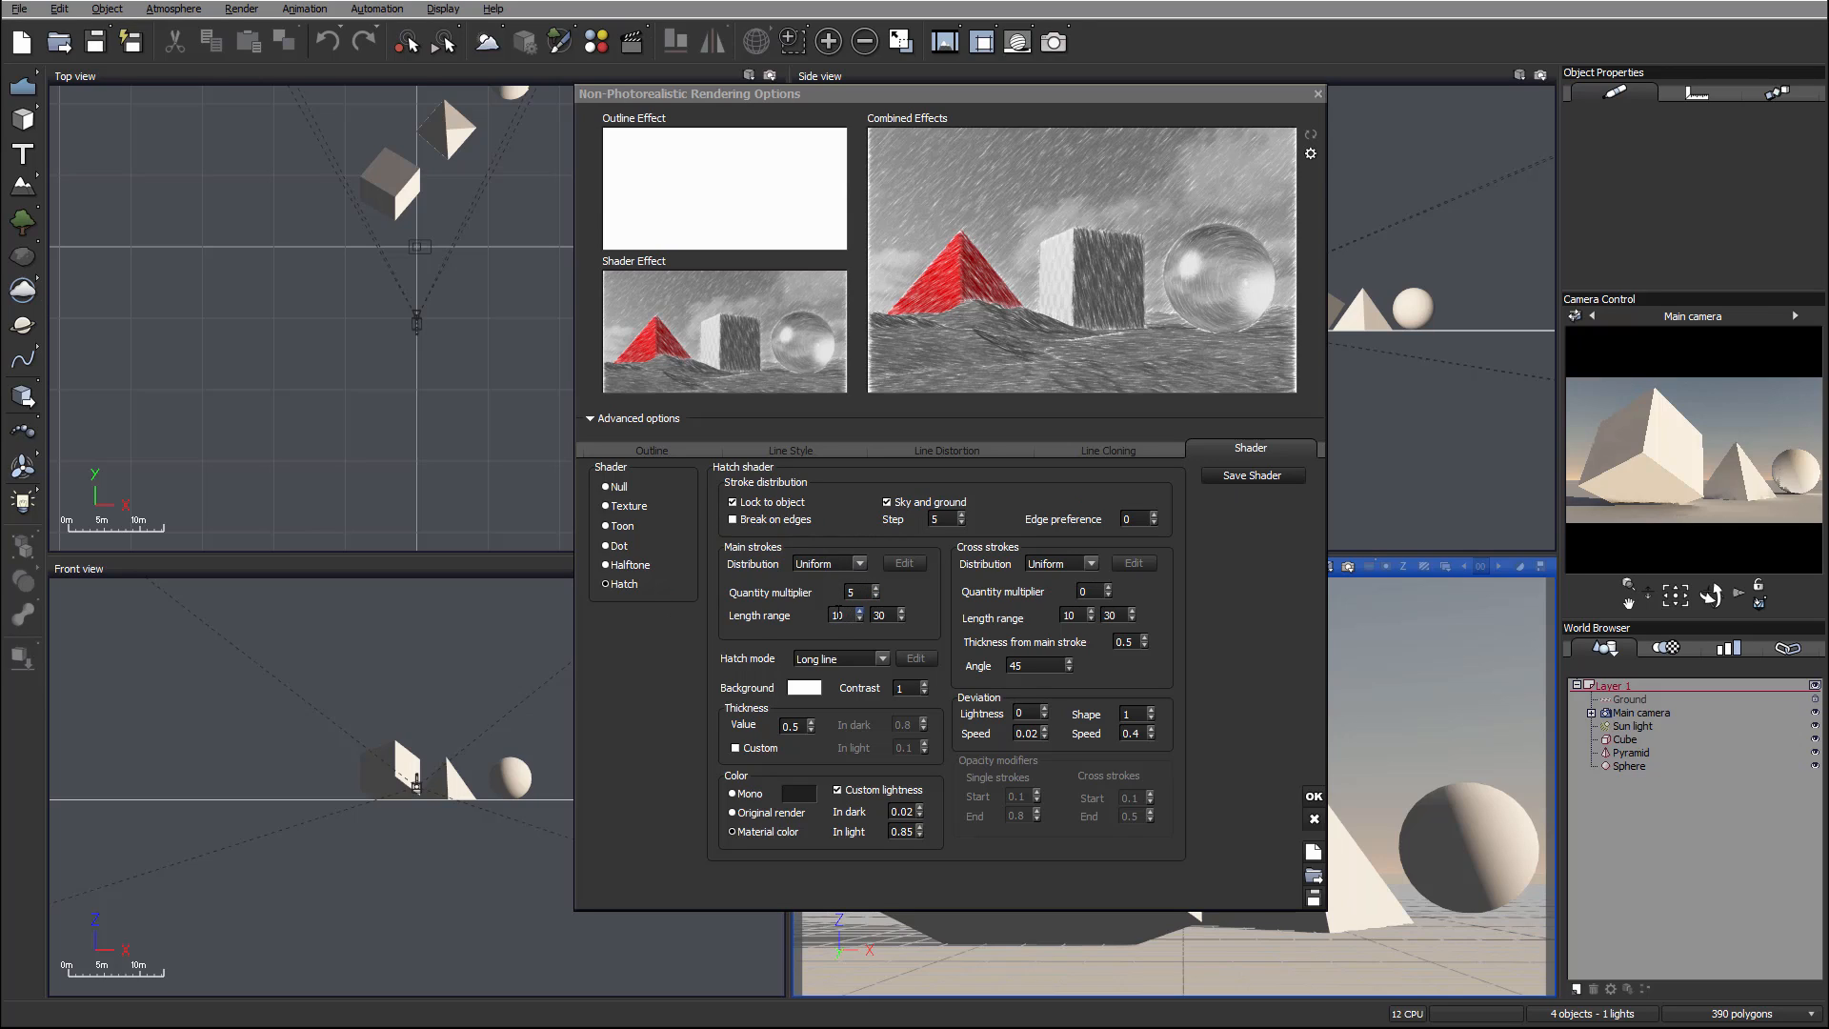
# Try a main stroke length range from 1 to 1
pyautogui.moveTo(844, 615); pyautogui.dragTo(733, 608)
pyautogui.write('1')
pyautogui.press('Tab')
pyautogui.write('1')
pyautogui.click(708, 627)
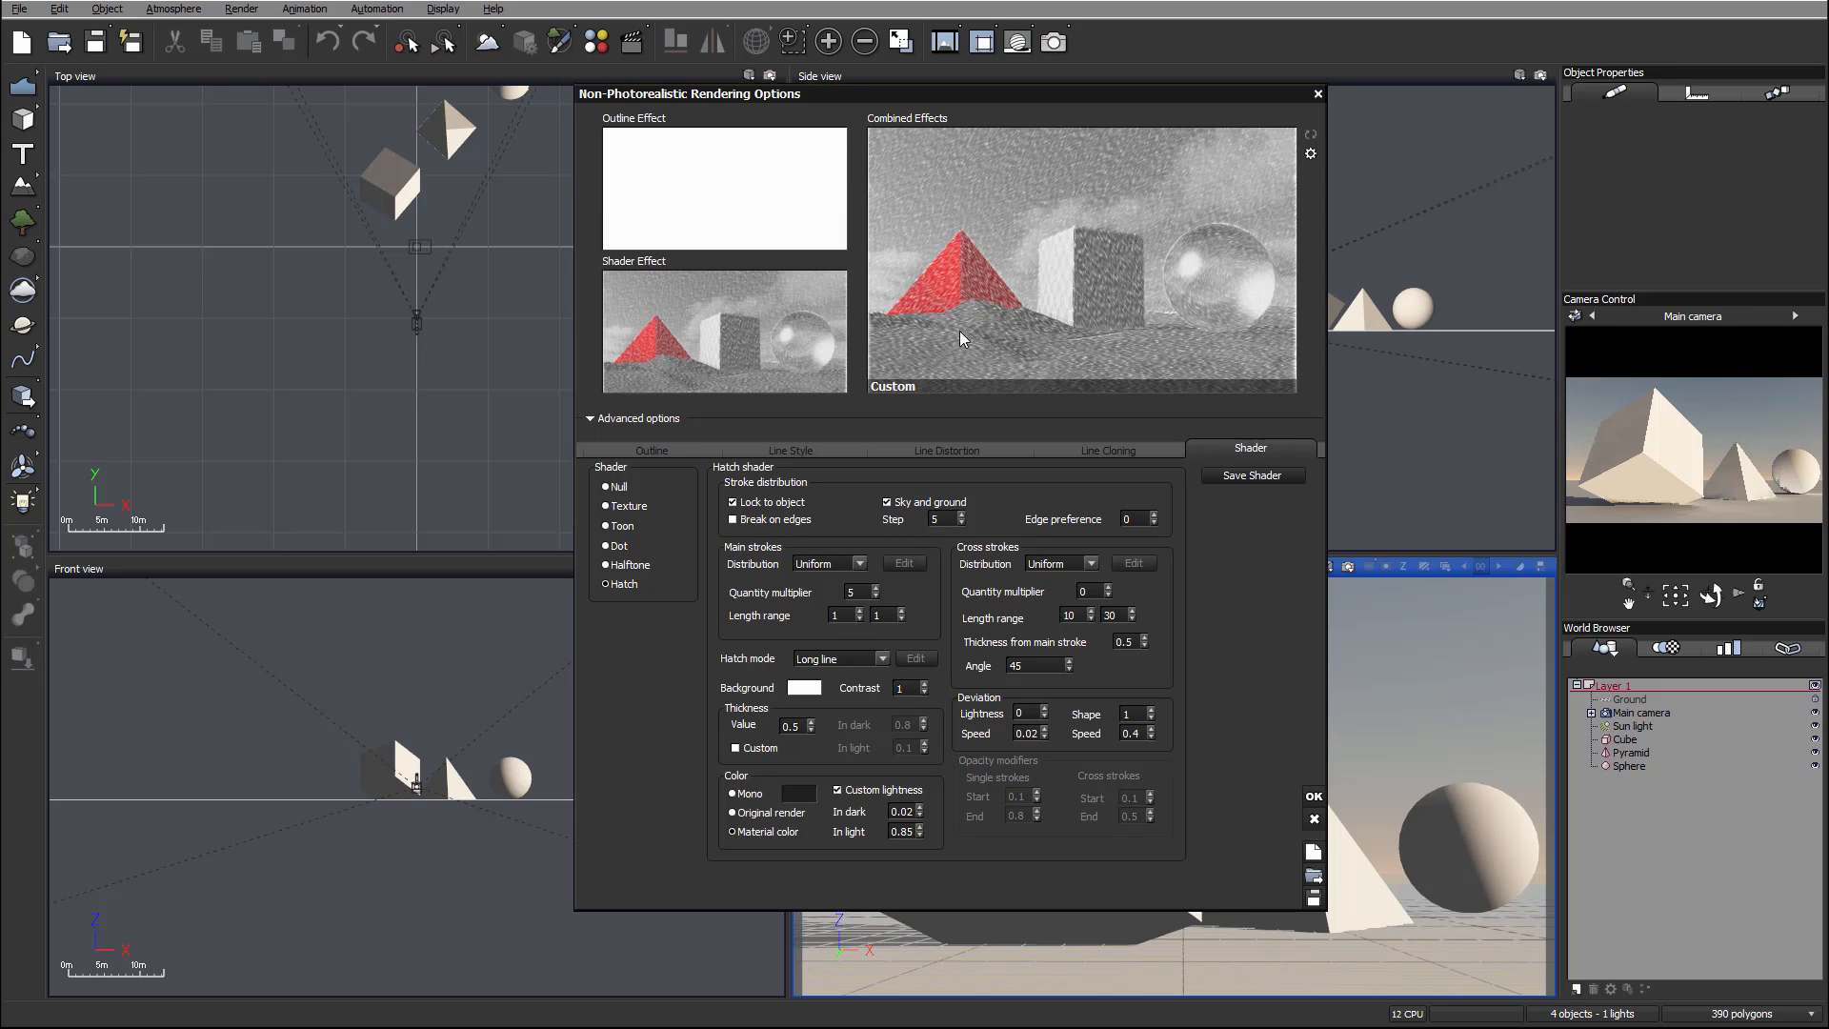
# Set the length range of the main strokes from 10 to 500
pyautogui.click(835, 614)
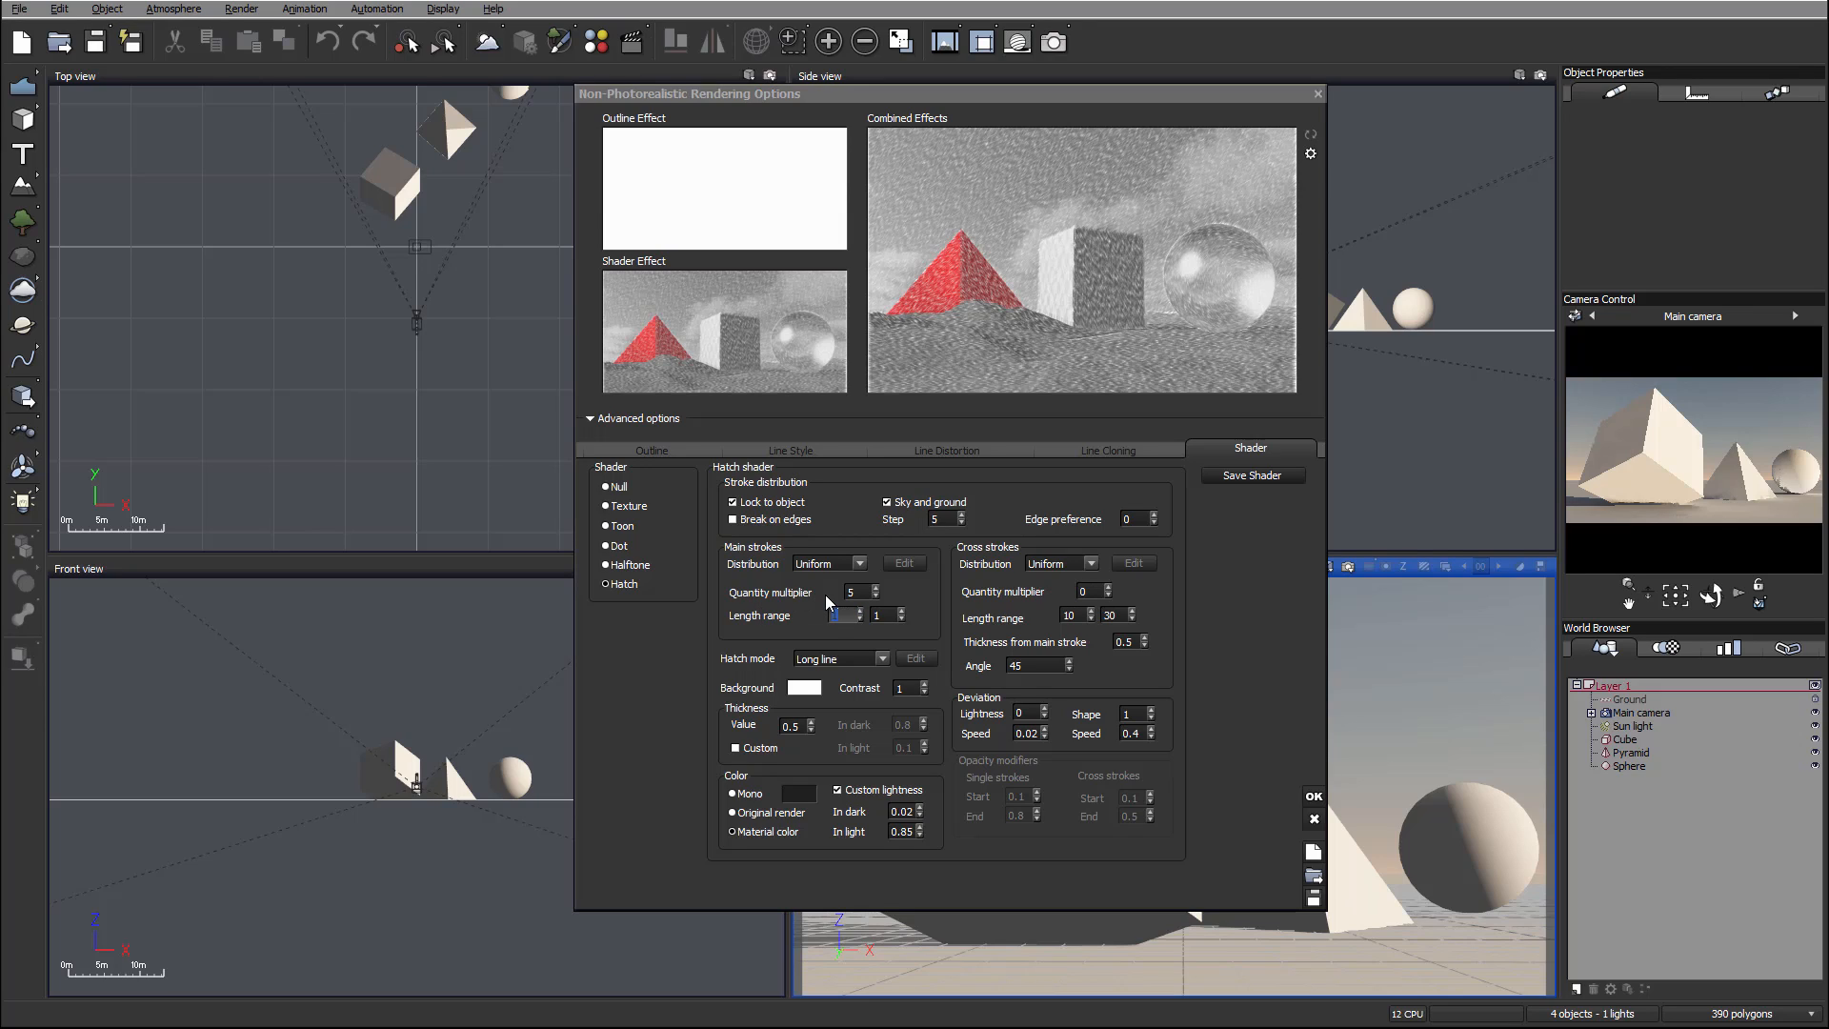
pyautogui.write('10')
pyautogui.press('Tab')
pyautogui.write('500')
pyautogui.press('Return')
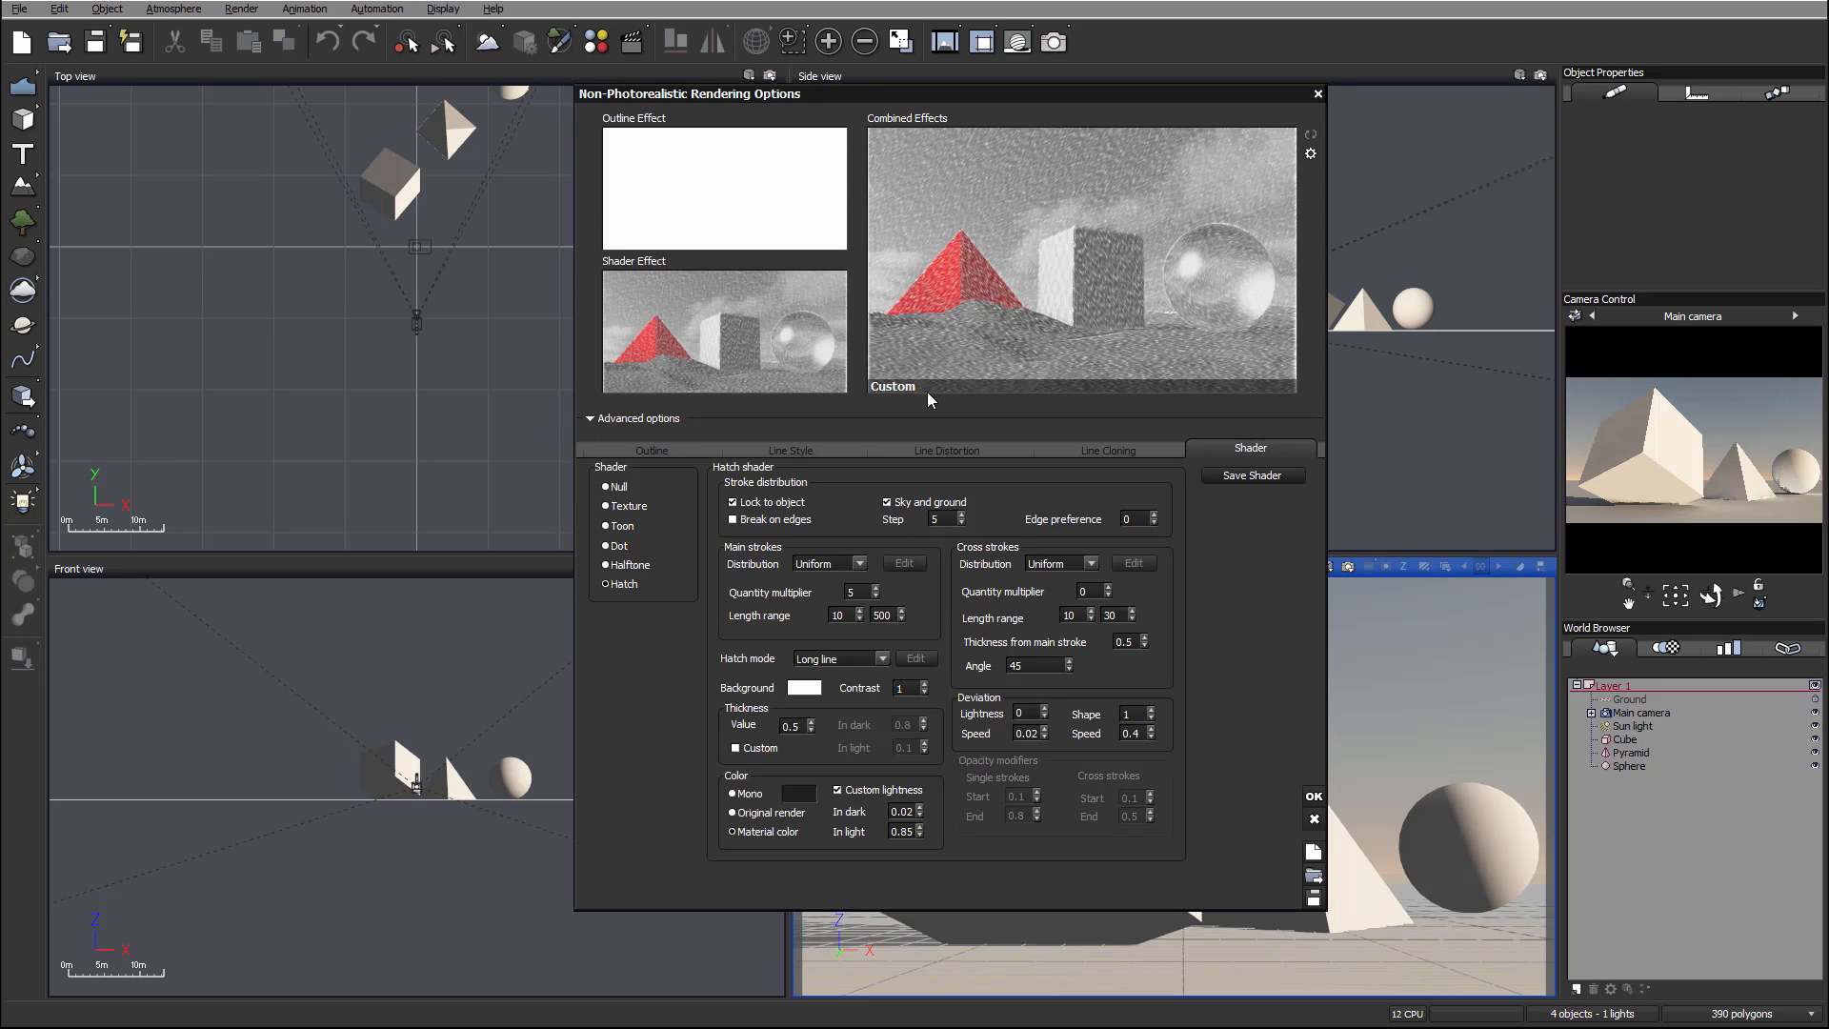